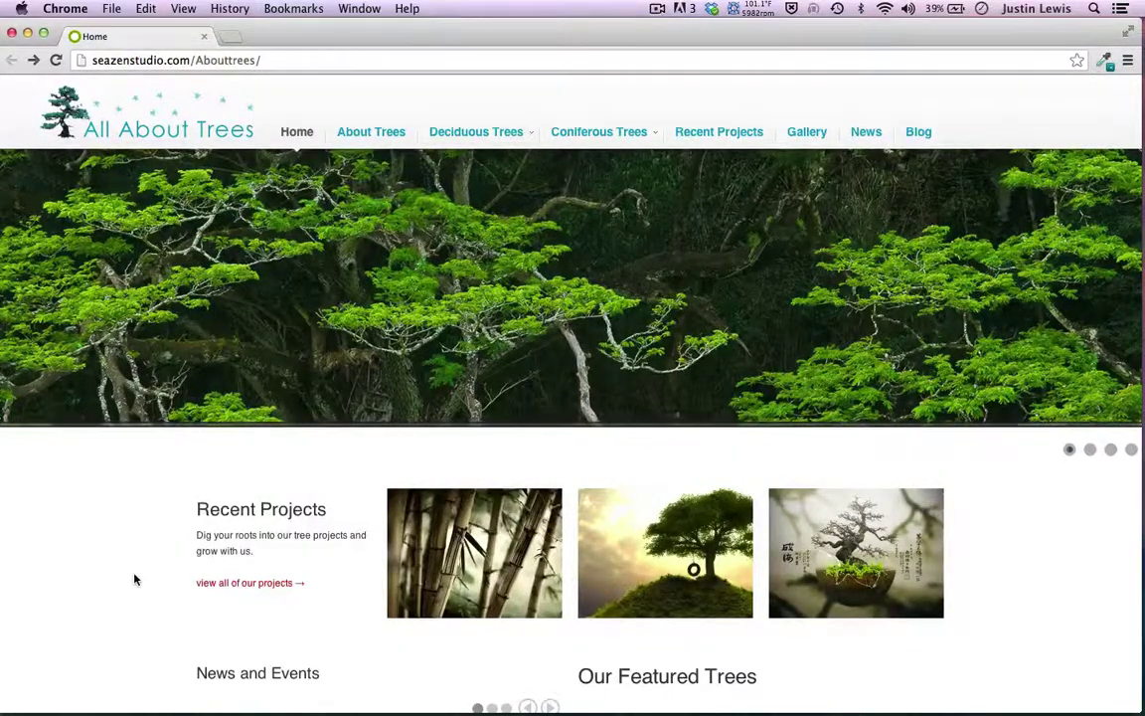
Look over the All About Trees home page from the slideshow down to the footer, including the Recent Projects and News and Events sections
key(super+shift+2)
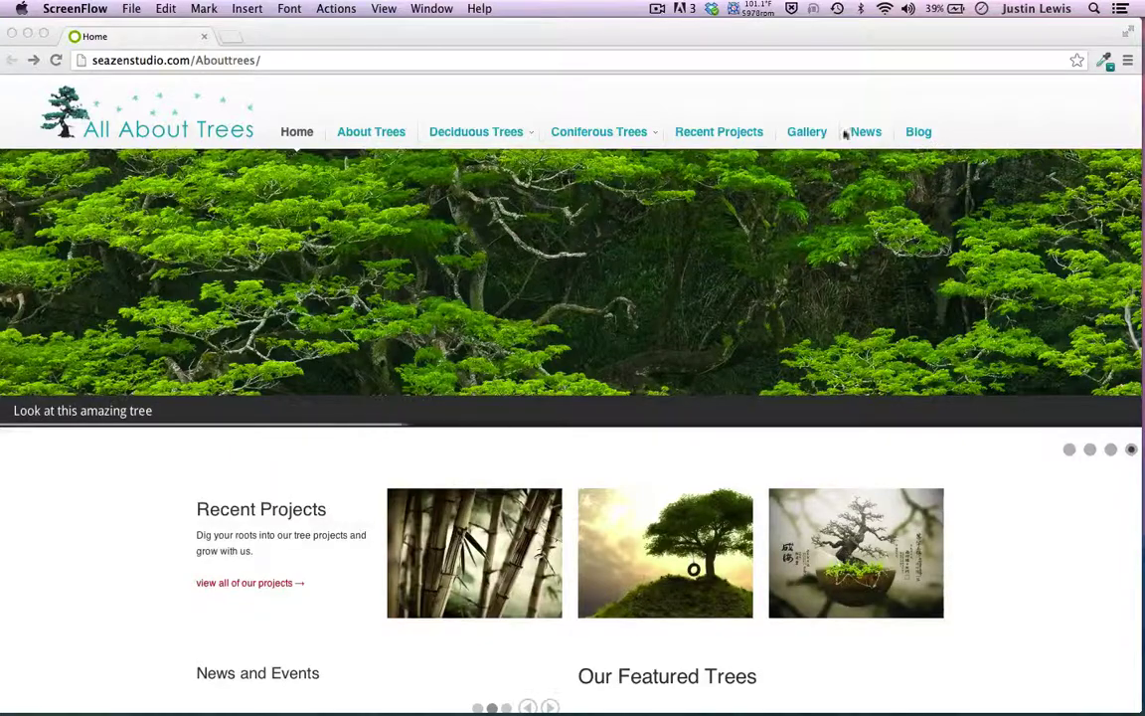
scroll(81, 550, down, 15)
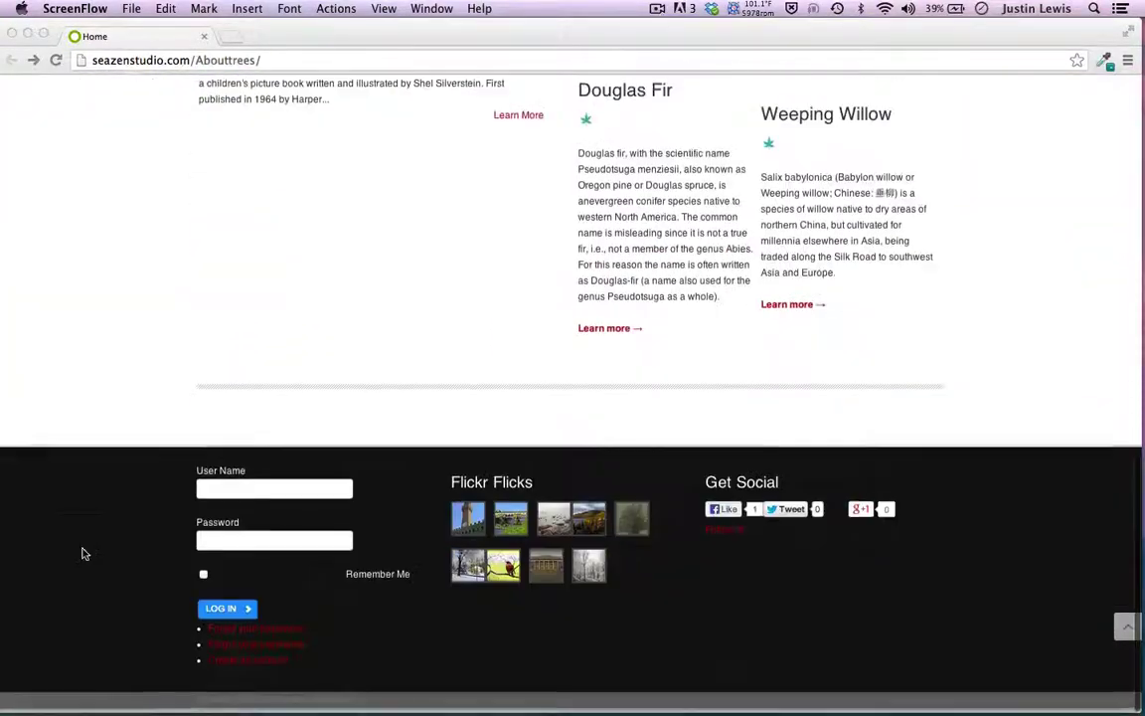
scroll(33, 263, up, 15)
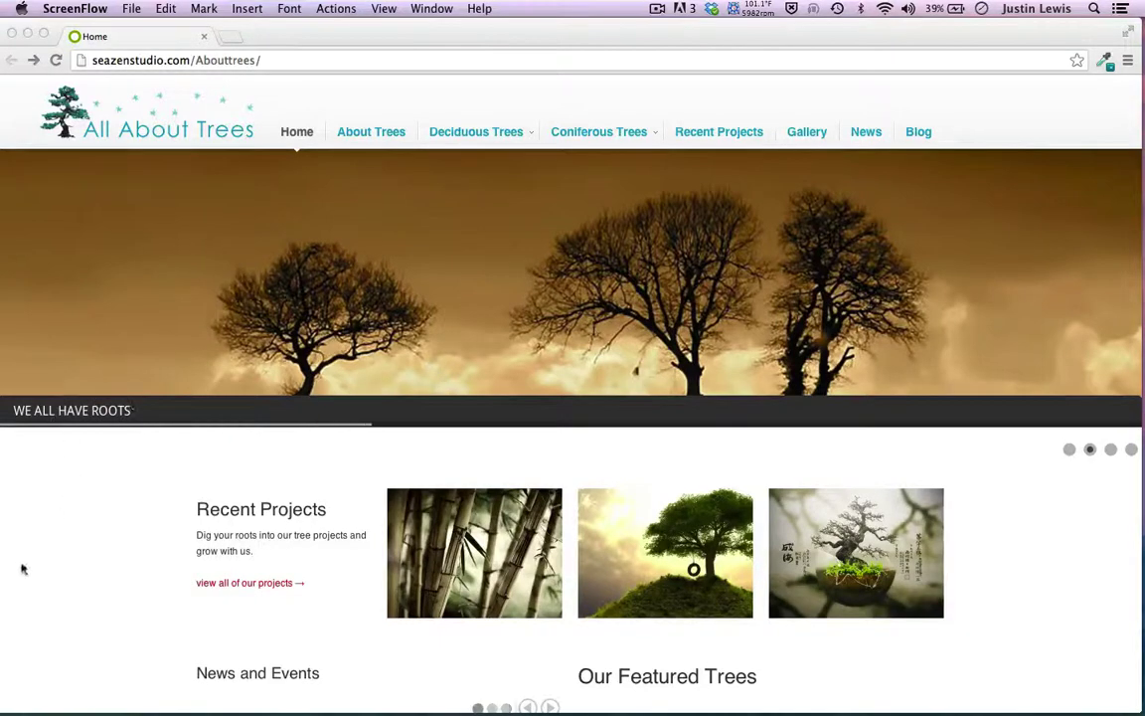
scroll(28, 575, up, 1)
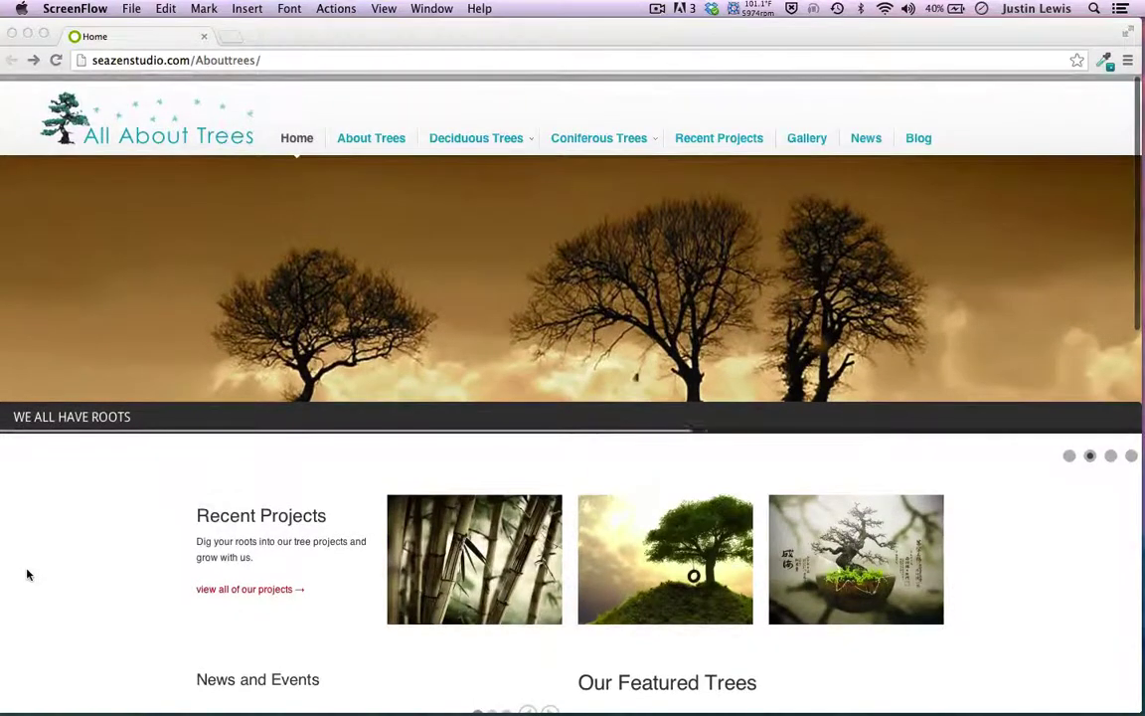
scroll(27, 574, down, 1)
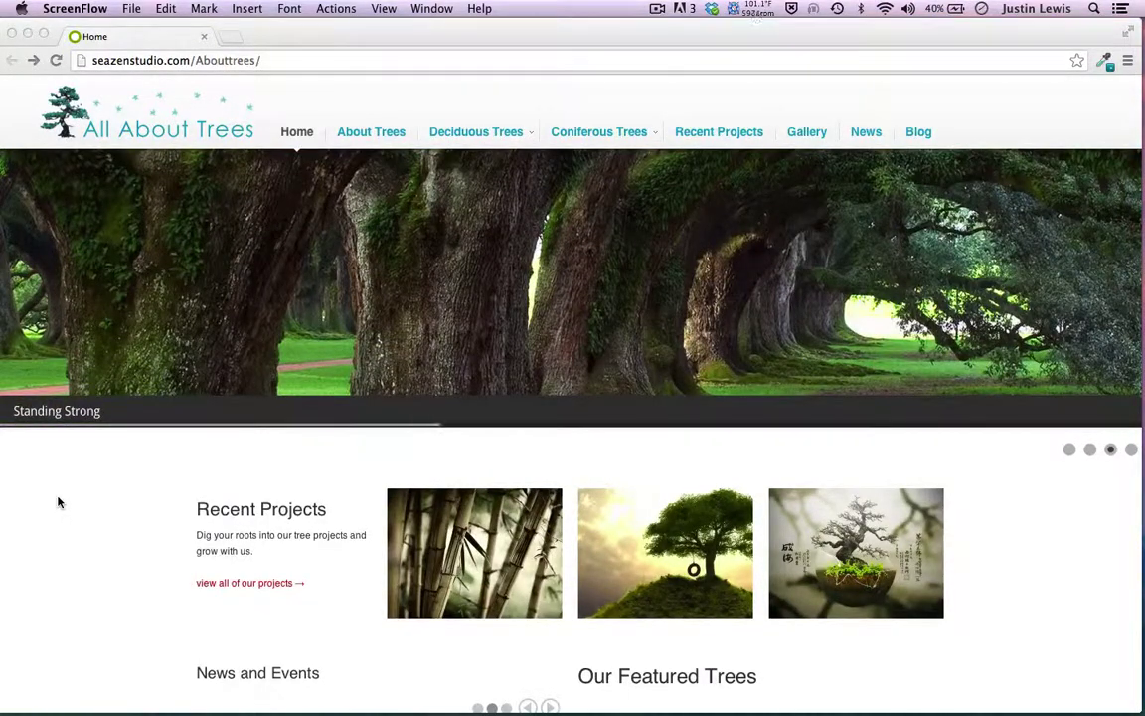
scroll(107, 457, down, 2)
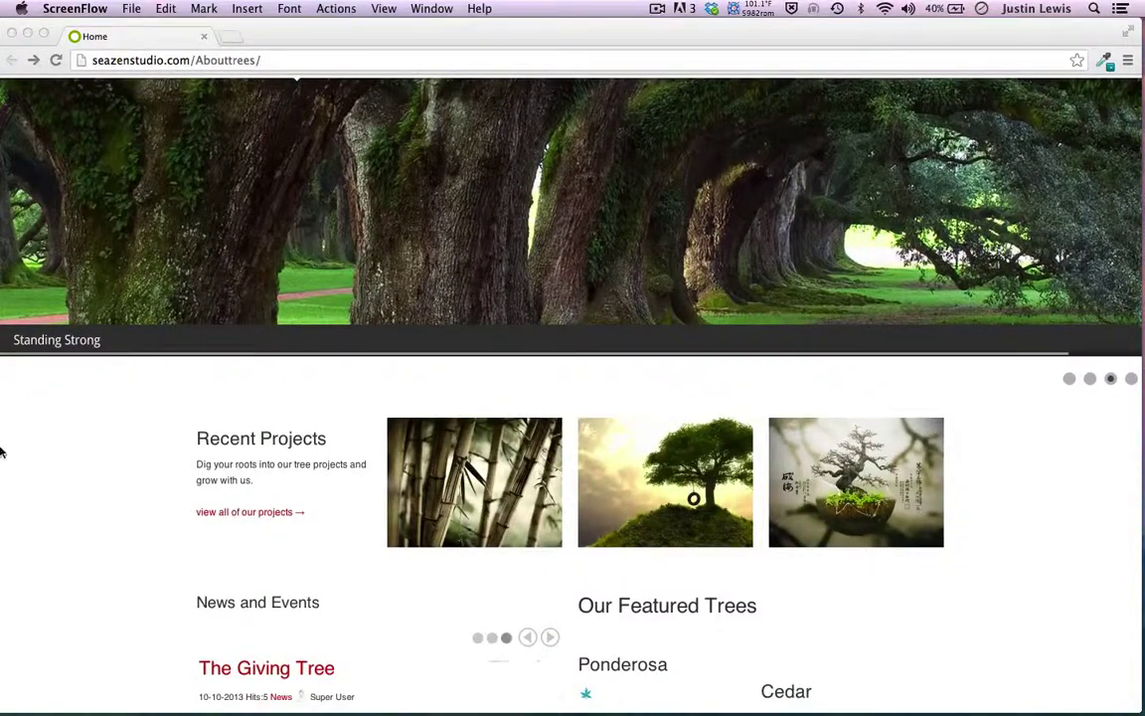
click(62, 477)
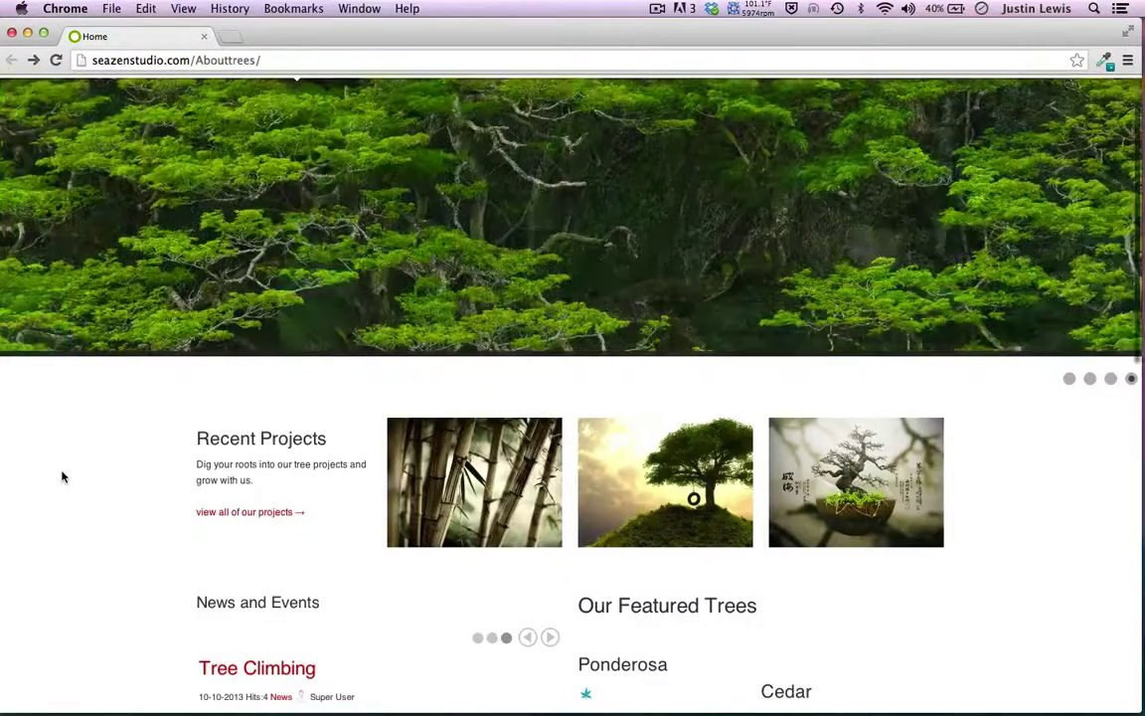
scroll(61, 477, up, 2)
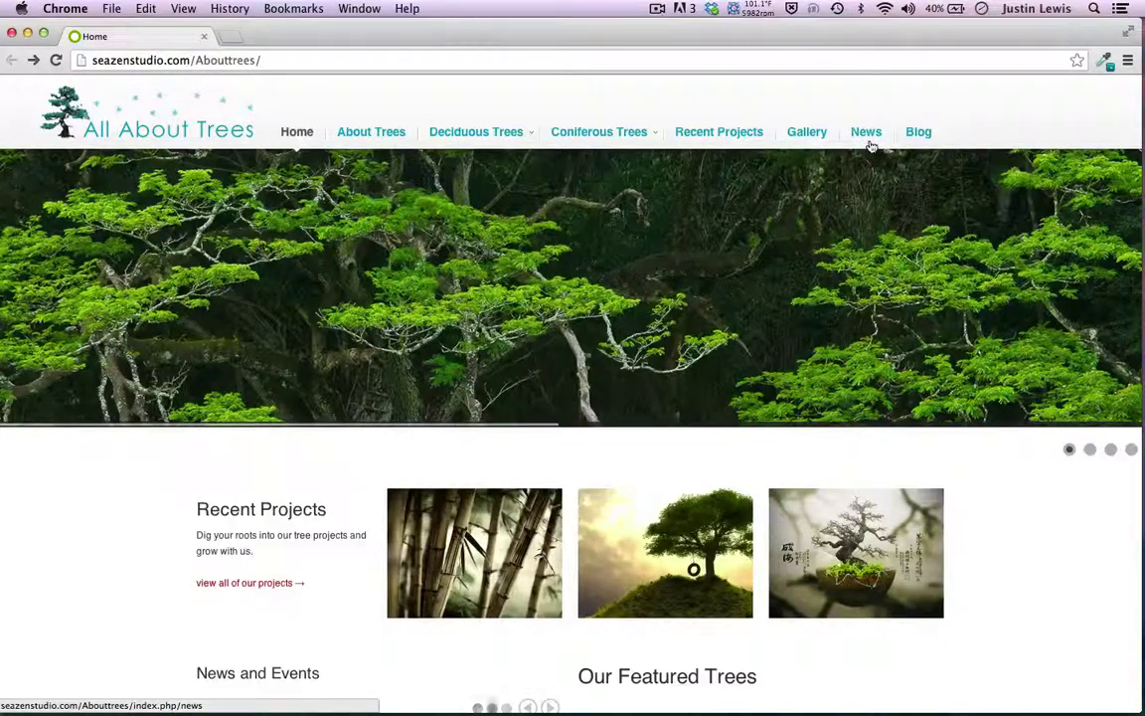
Open the Recent Projects page and review its project entries for breadcrumb navigation
click(708, 135)
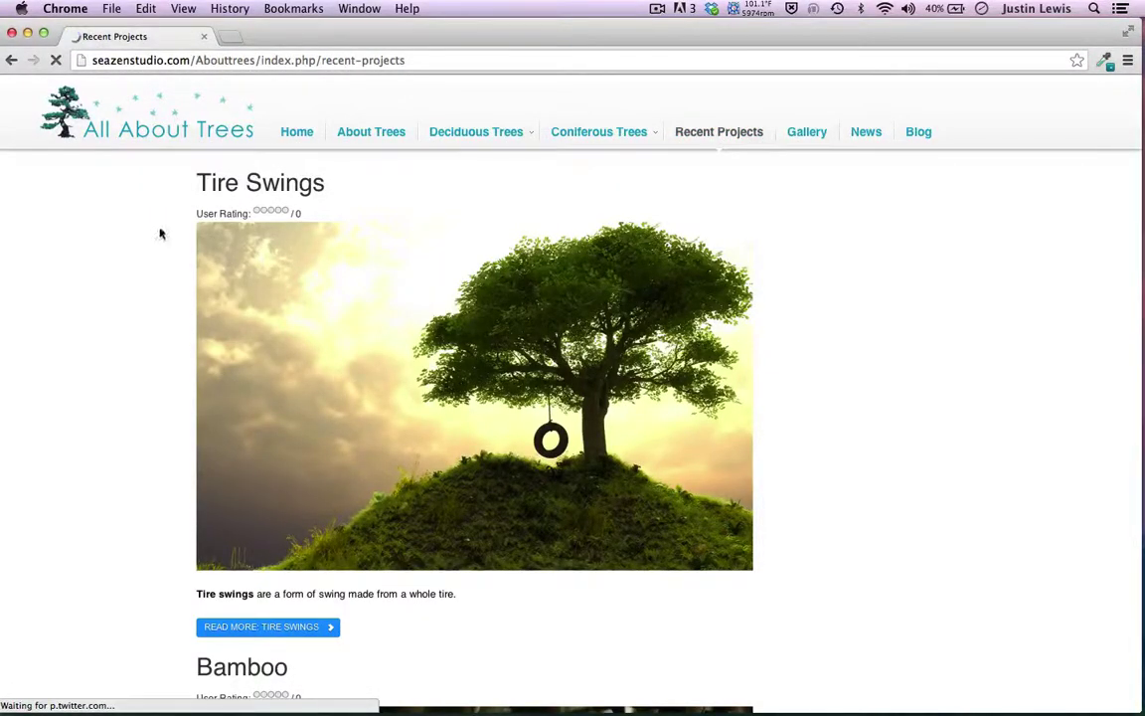
scroll(120, 266, down, 10)
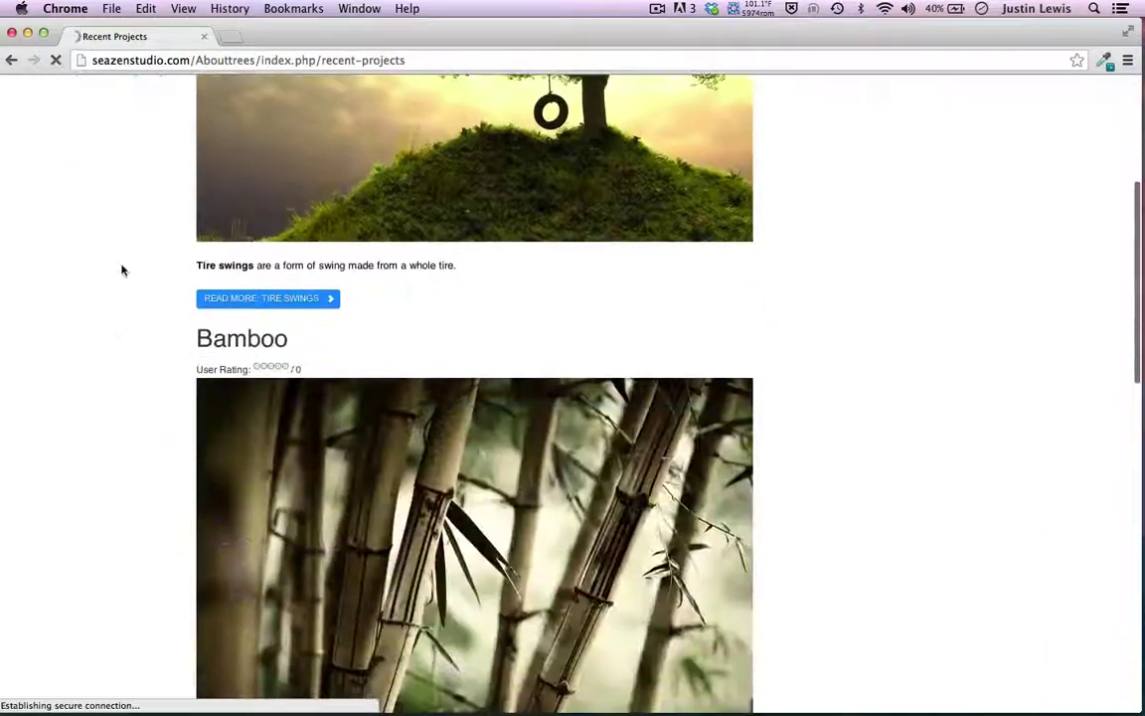
scroll(115, 417, up, 10)
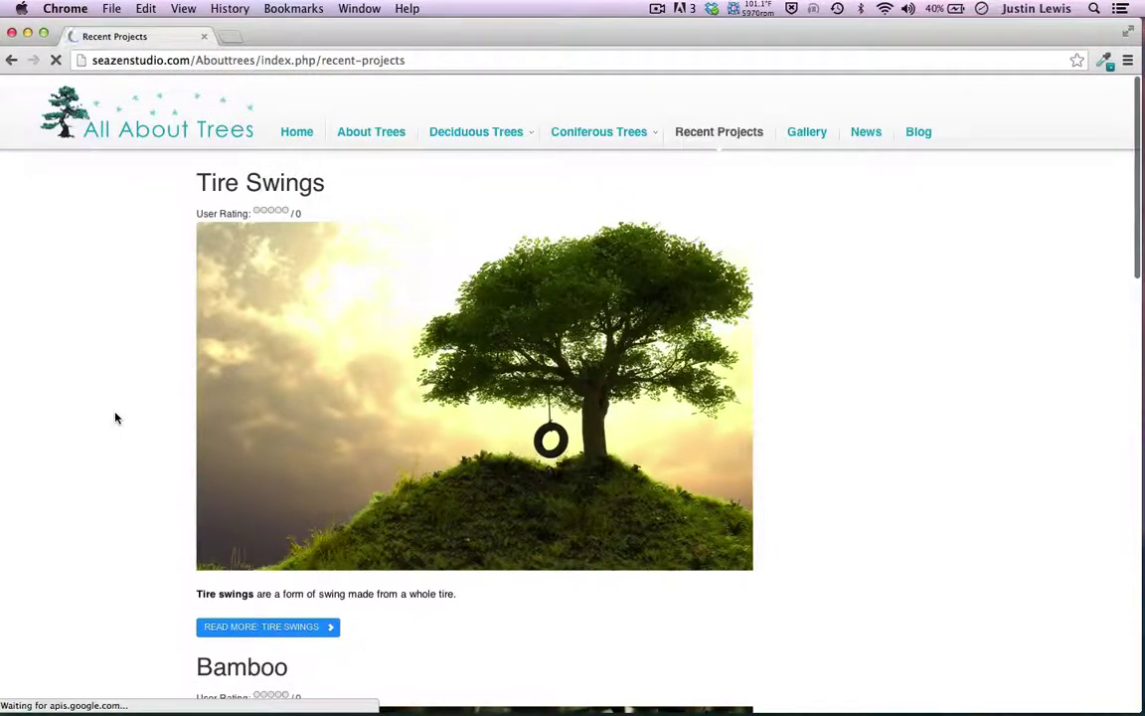
click(732, 141)
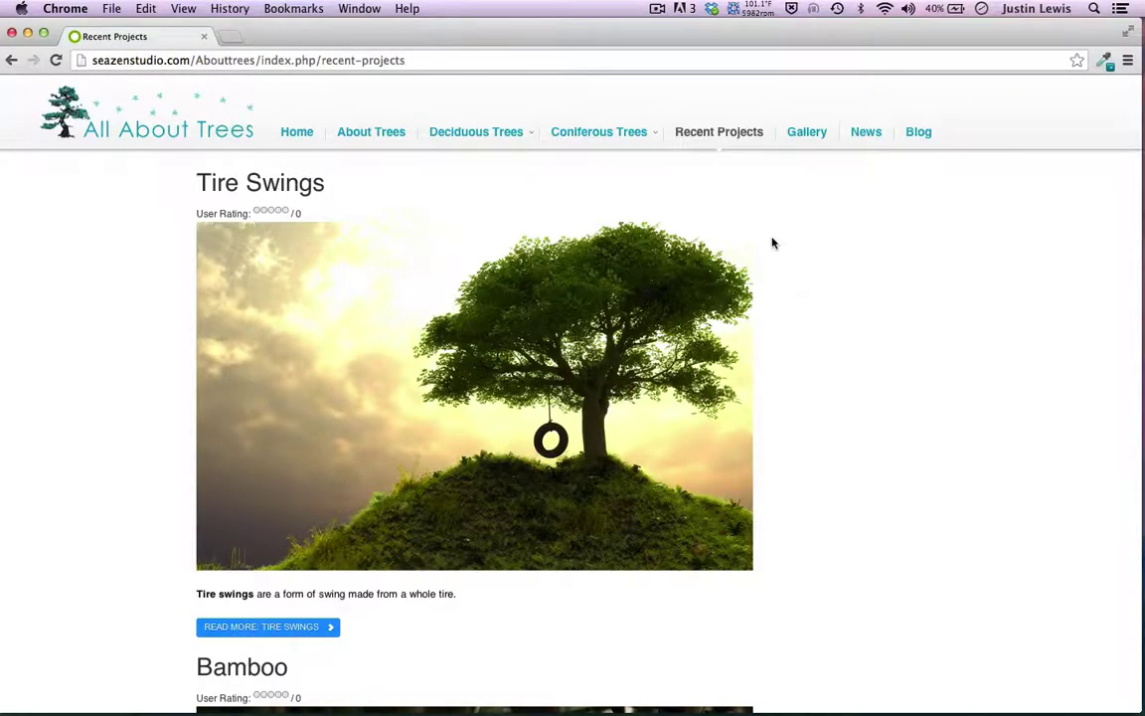
scroll(217, 220, down, 5)
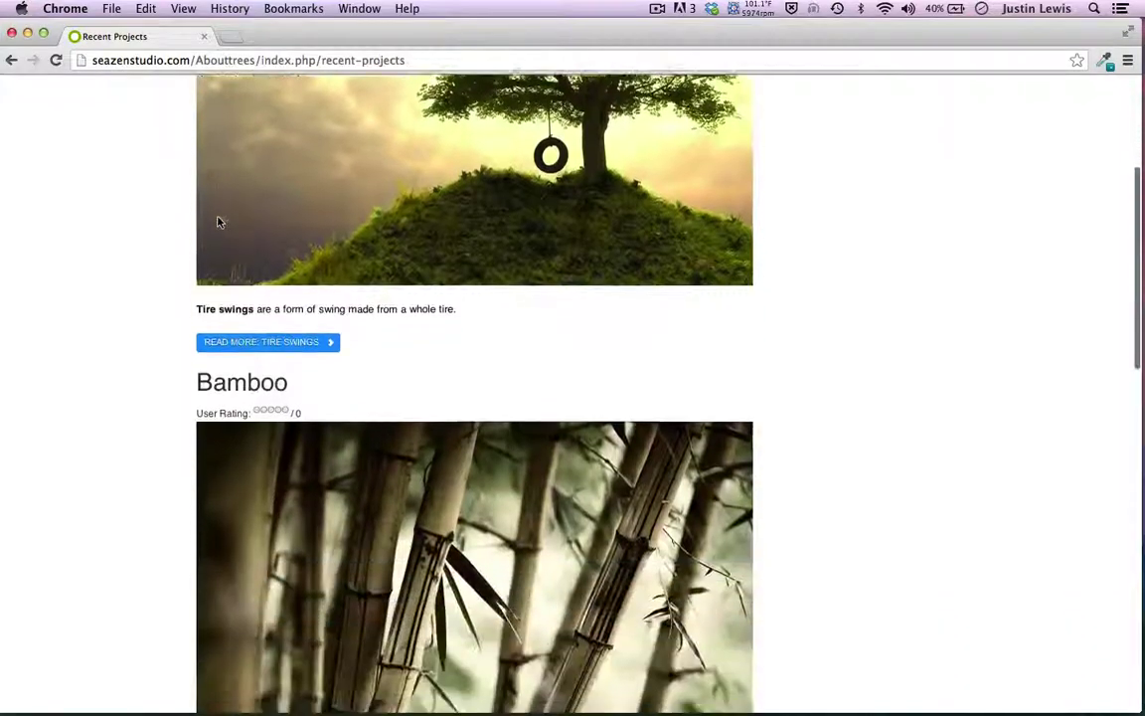
scroll(217, 220, down, 12)
scroll(217, 220, up, 17)
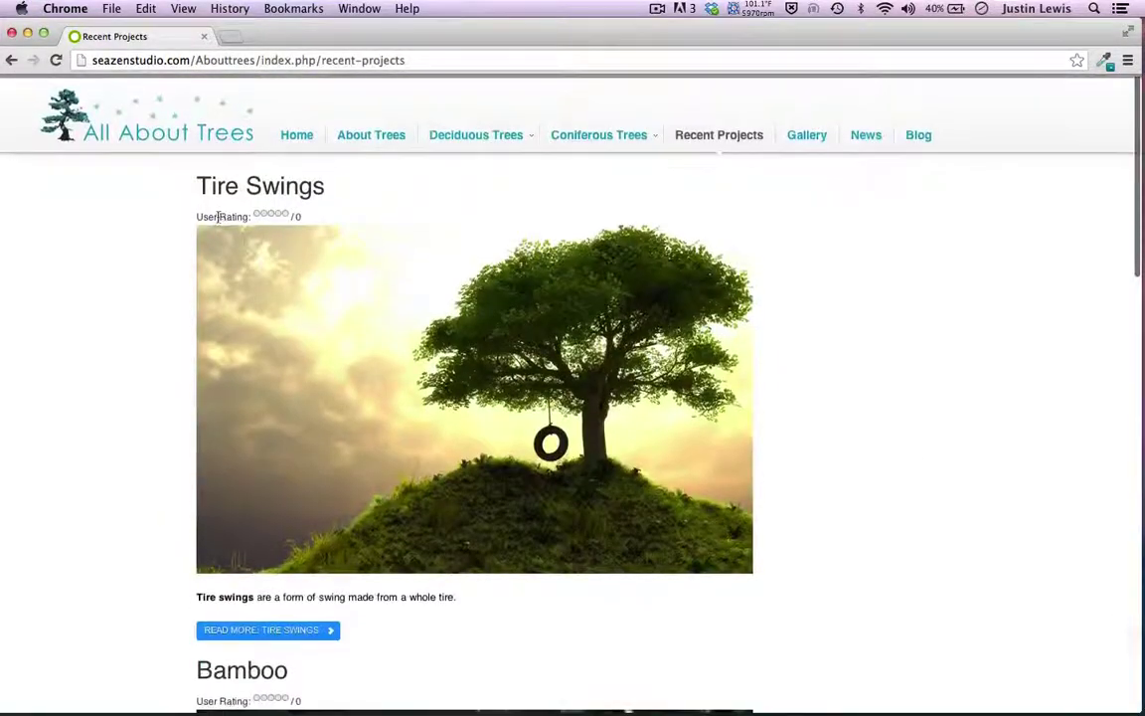
Open the News page and review its breadcrumb trail and article list
click(863, 135)
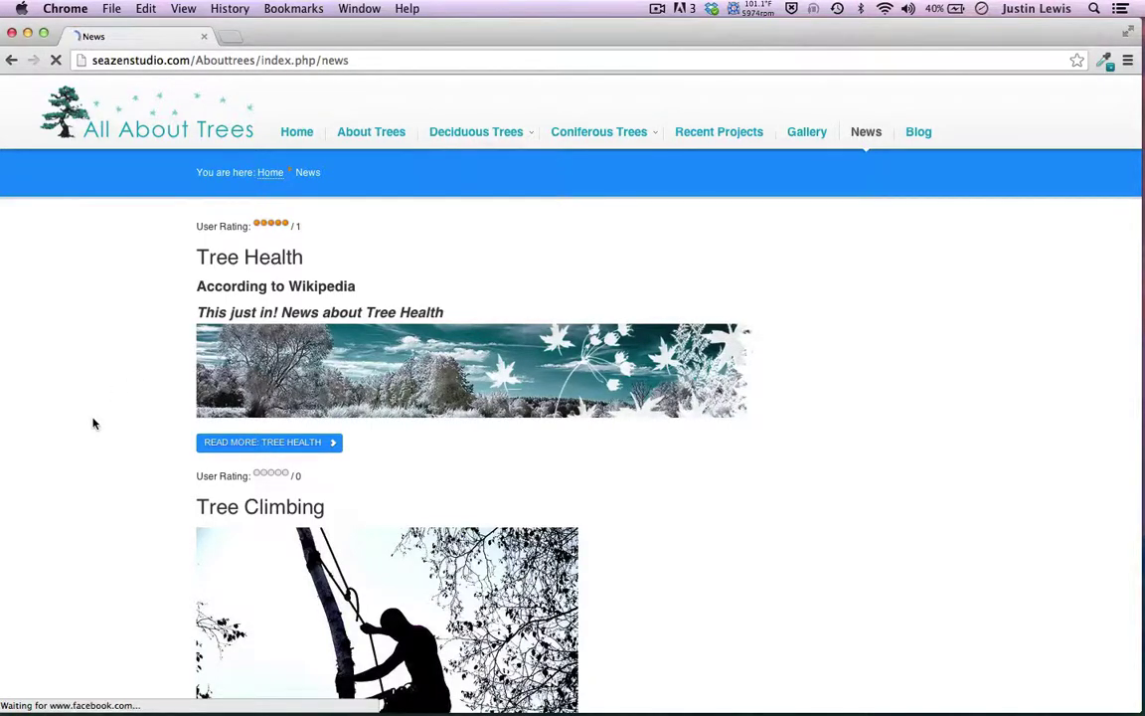
scroll(59, 366, down, 4)
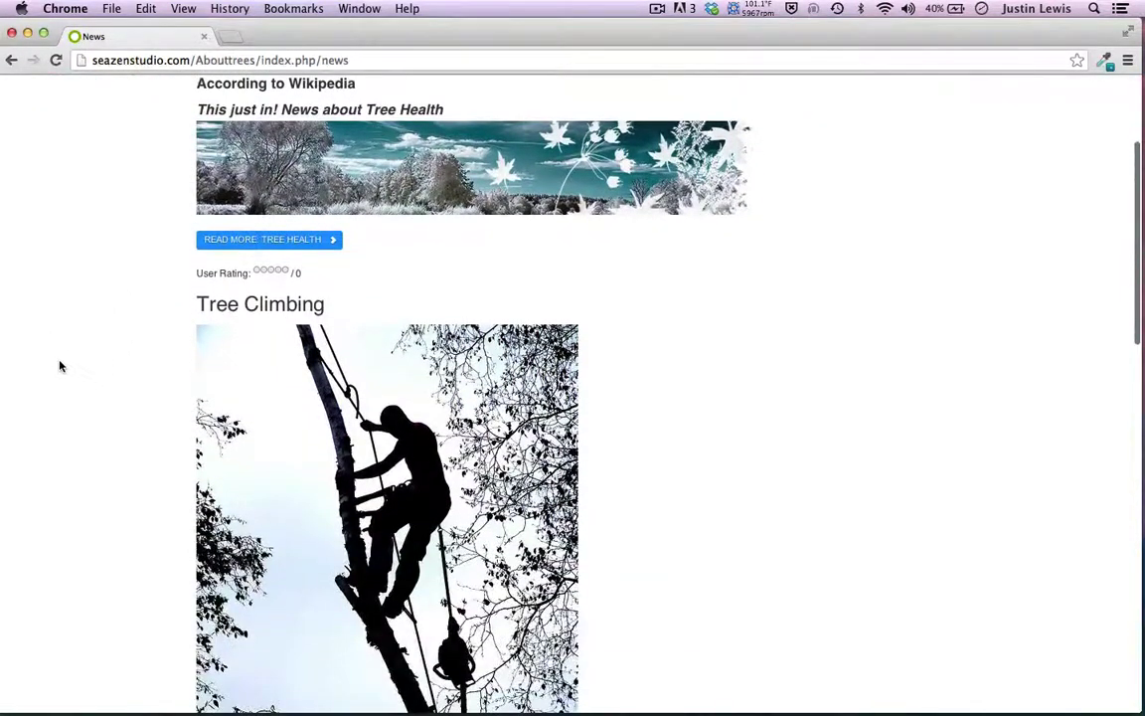
scroll(26, 404, down, 12)
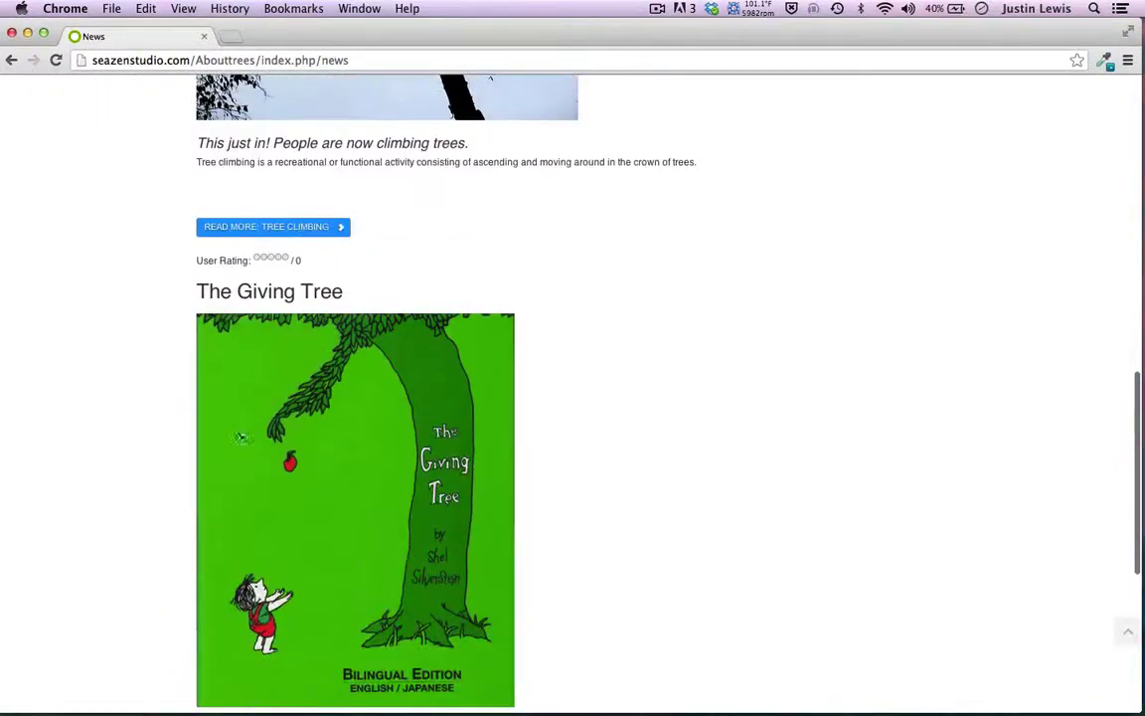
scroll(49, 434, down, 5)
scroll(49, 435, up, 15)
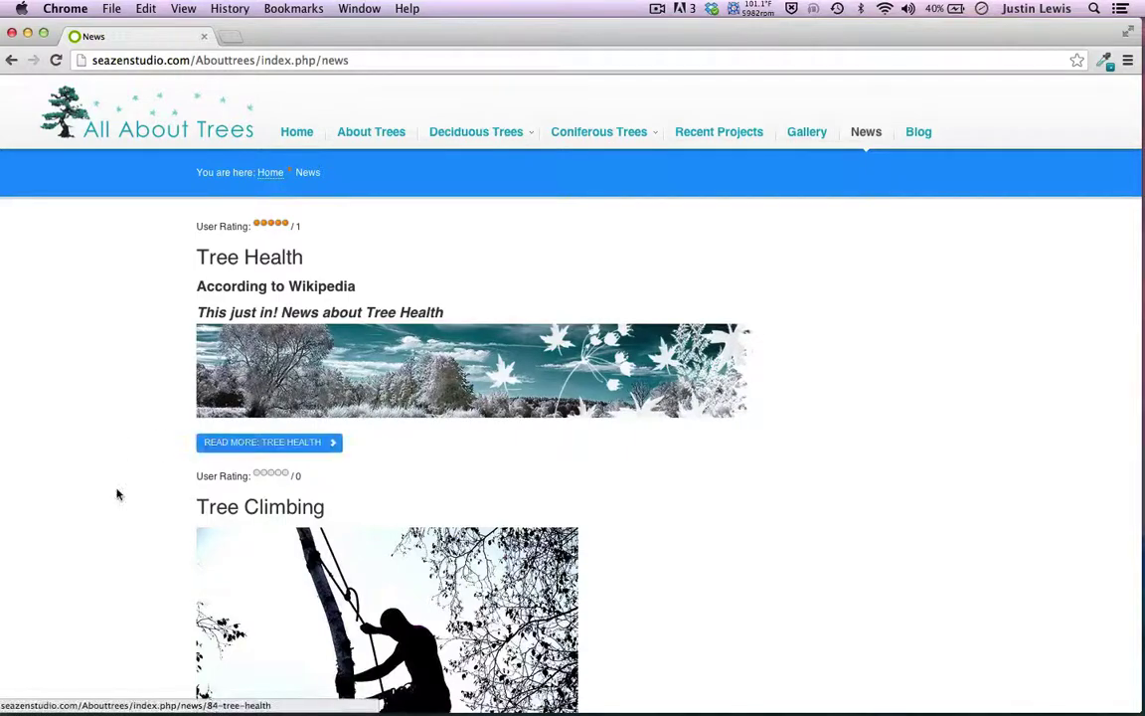
scroll(115, 493, down, 5)
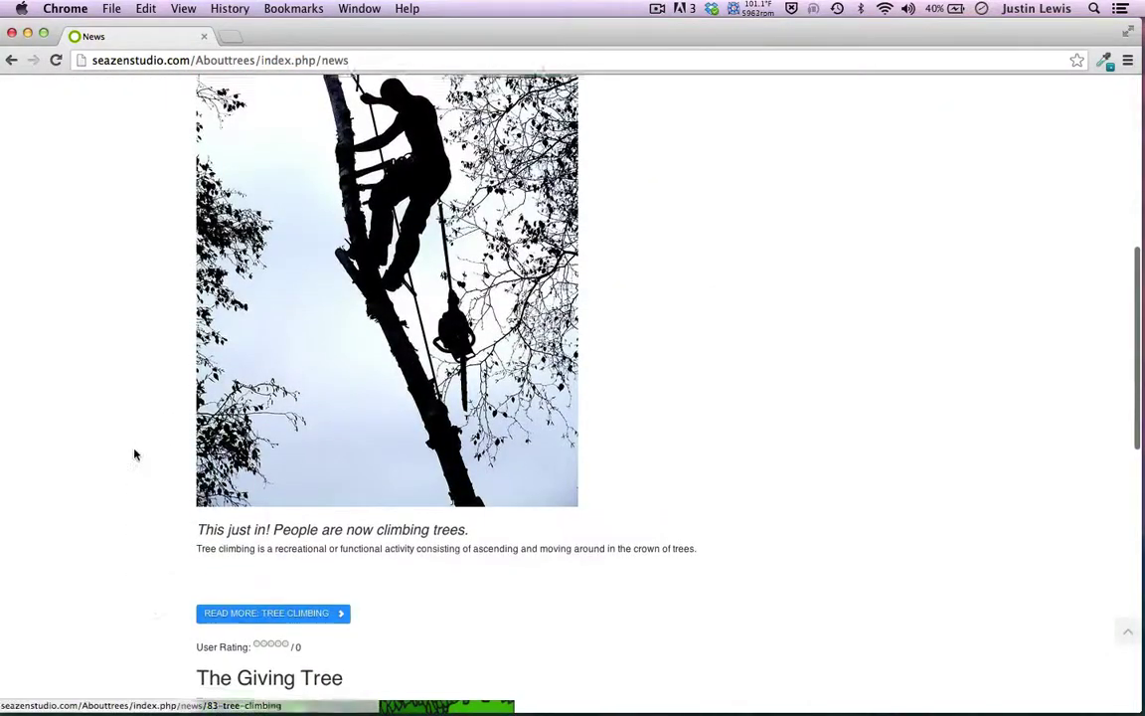
scroll(133, 452, up, 6)
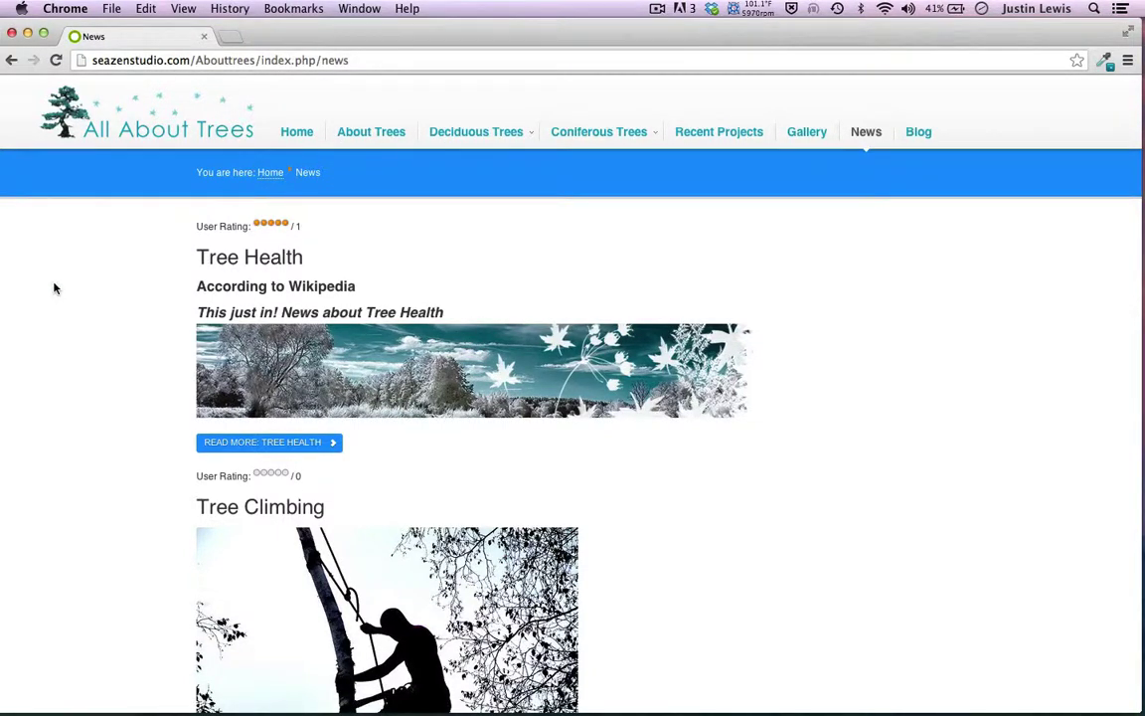
key(super+shift+2)
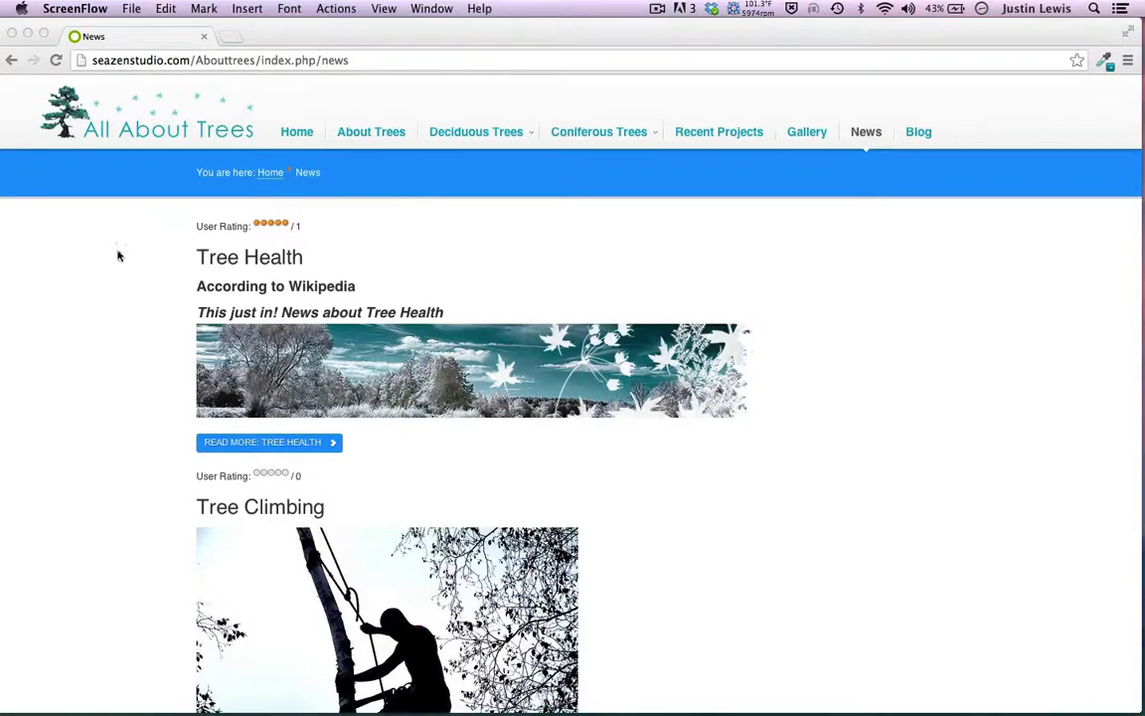
scroll(129, 287, up, 2)
scroll(129, 265, down, 2)
scroll(129, 265, up, 2)
click(53, 357)
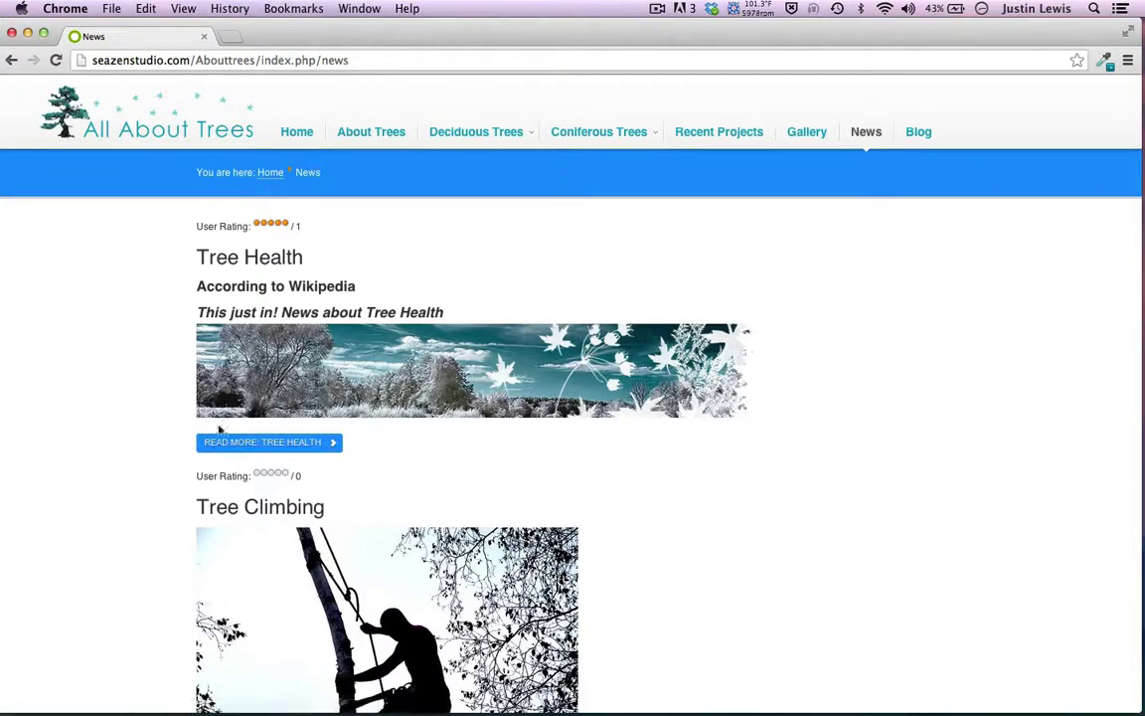
Open the full Tree Health article from the News page
click(228, 443)
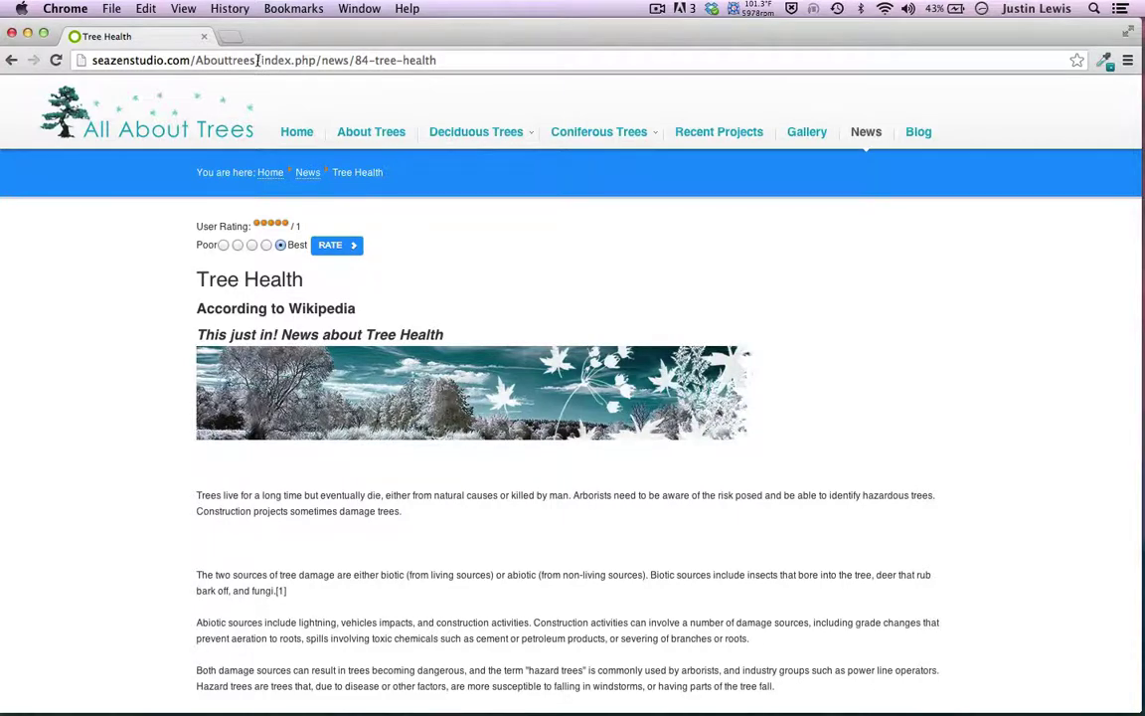
Go to the site's administrator/ address and open the Module Manager
drag(259, 60, 294, 122)
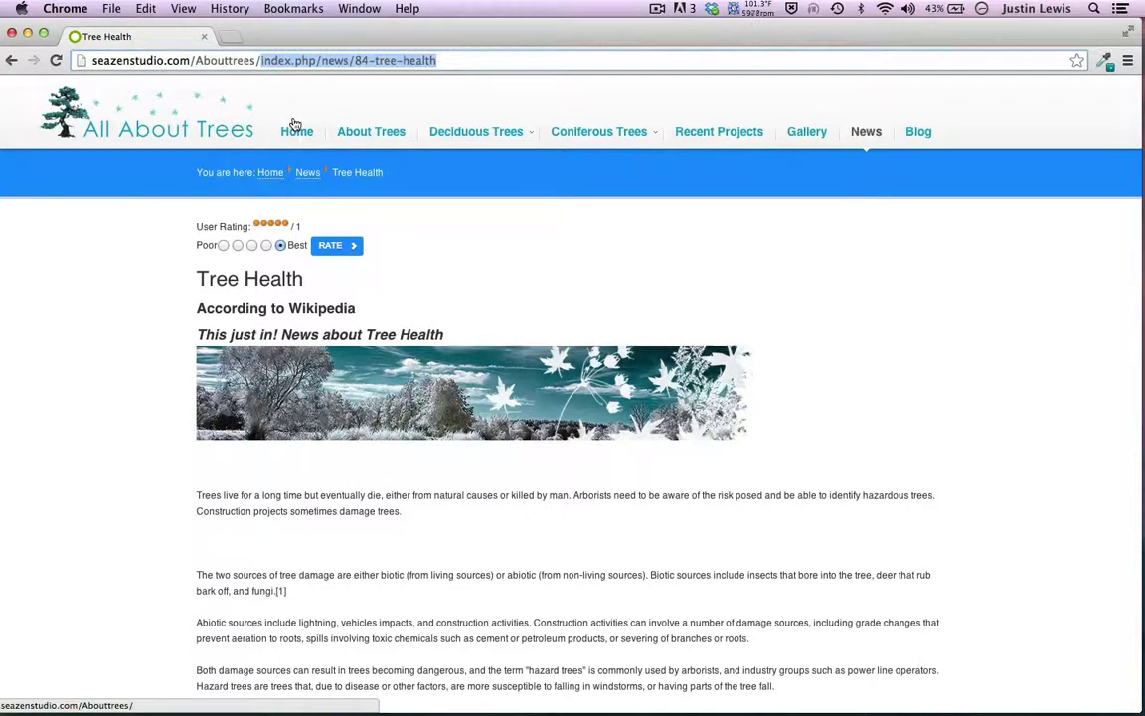
text(administrator/)
key(Return)
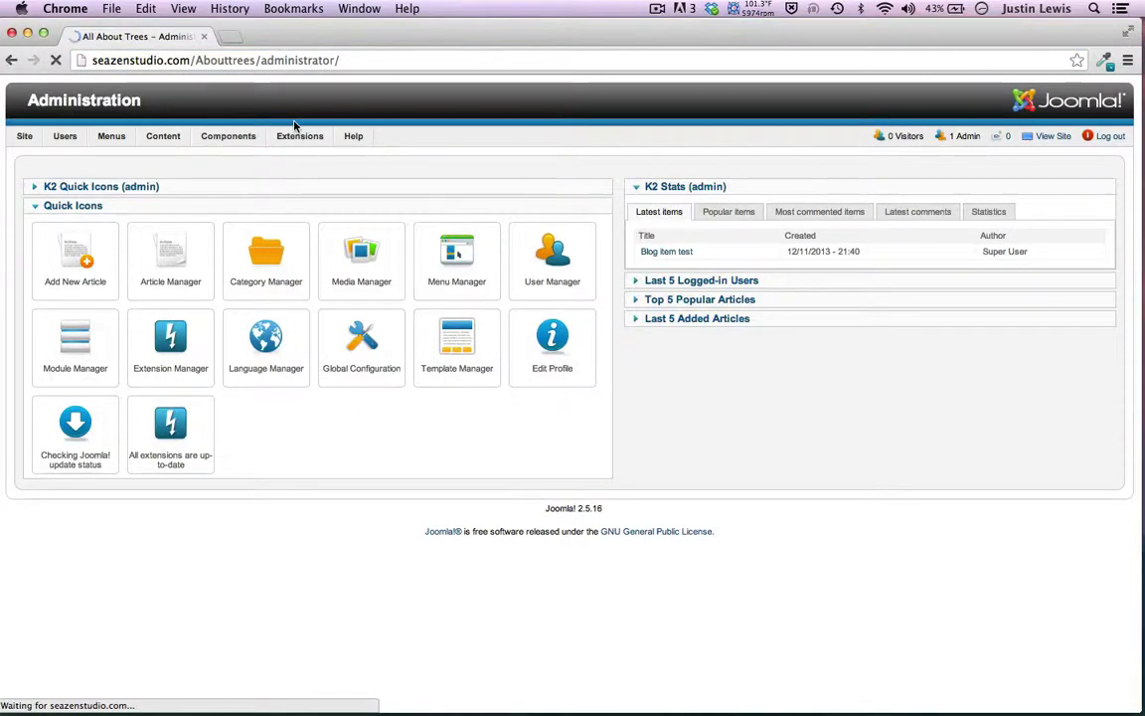
click(73, 323)
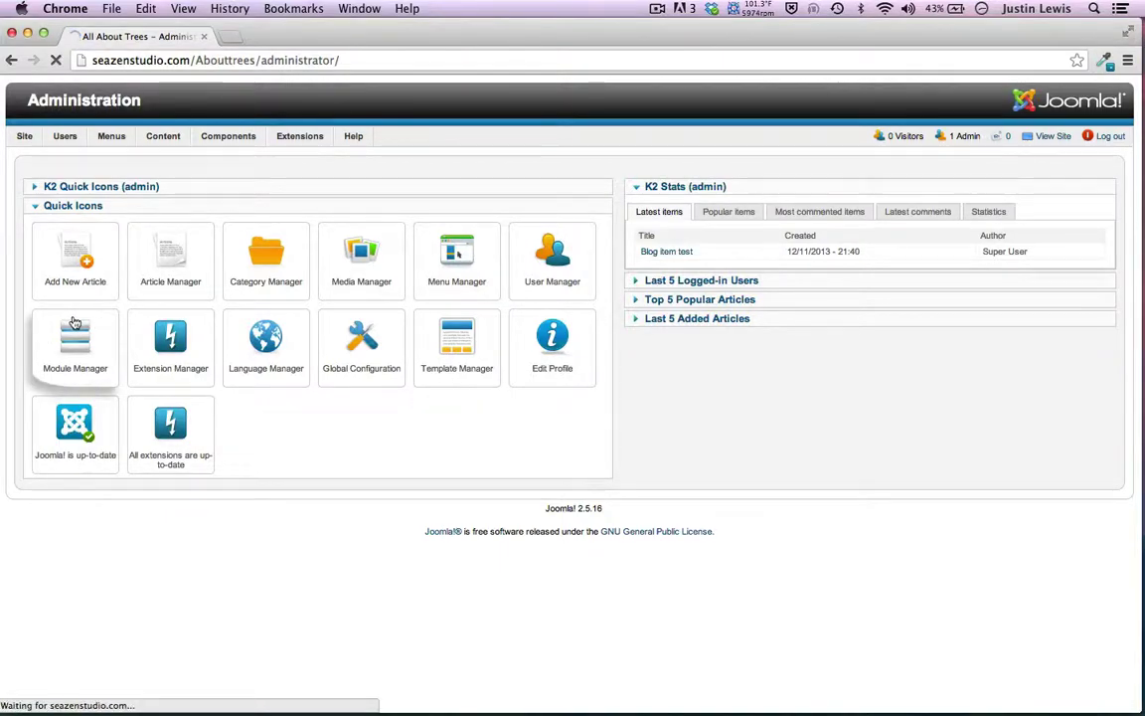
Look through the site's modules and set the number displayed per page to All
scroll(138, 393, down, 5)
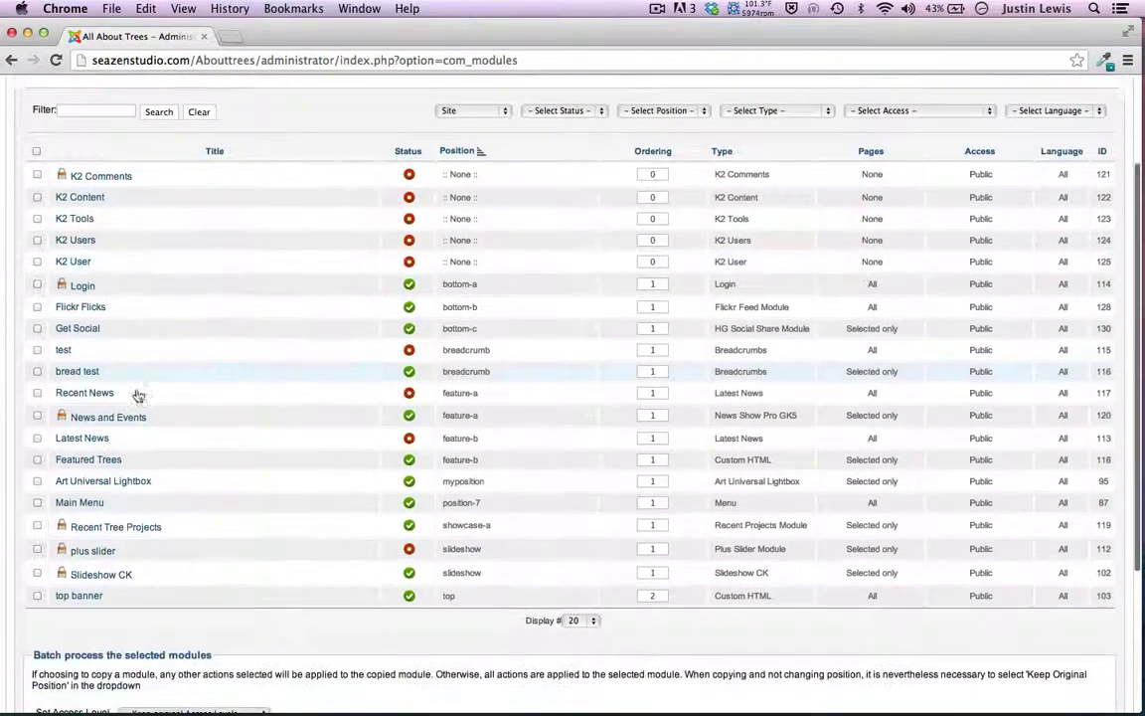
scroll(138, 395, up, 3)
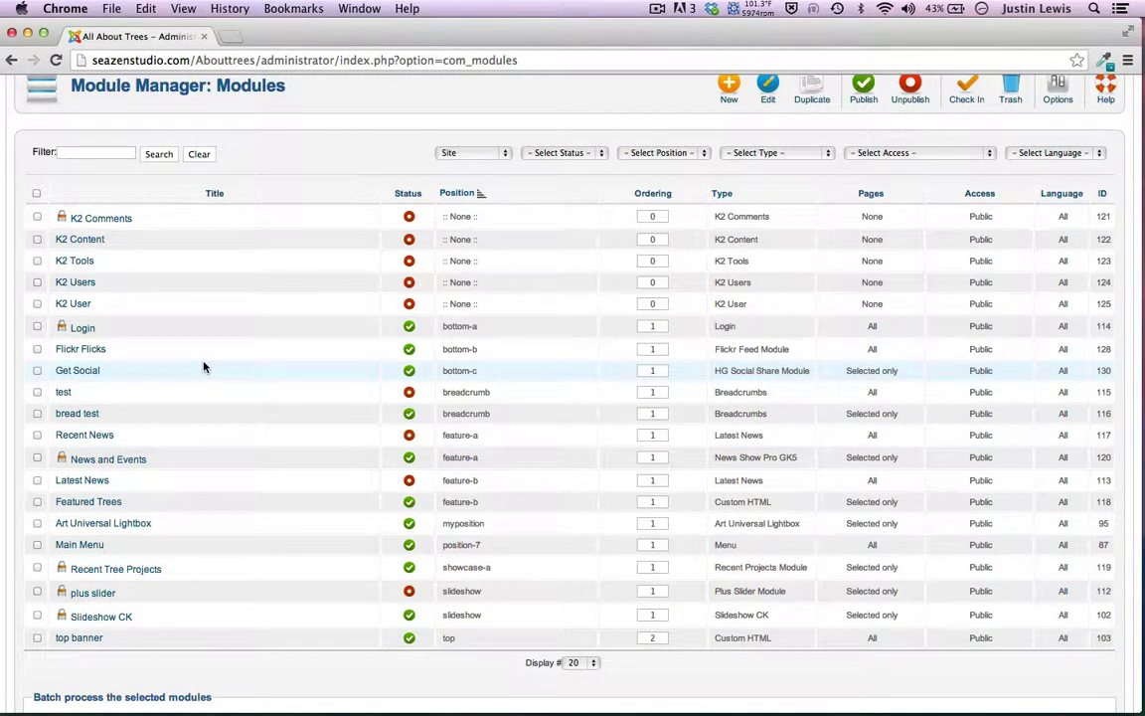
scroll(203, 367, up, 3)
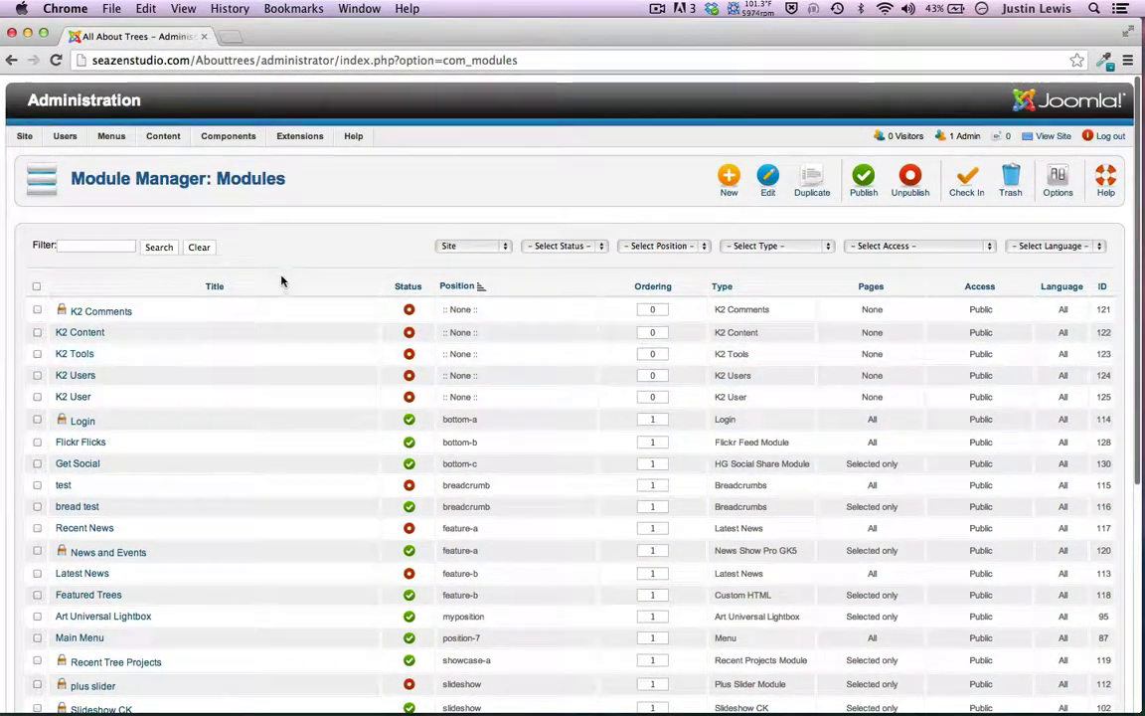
scroll(281, 282, down, 7)
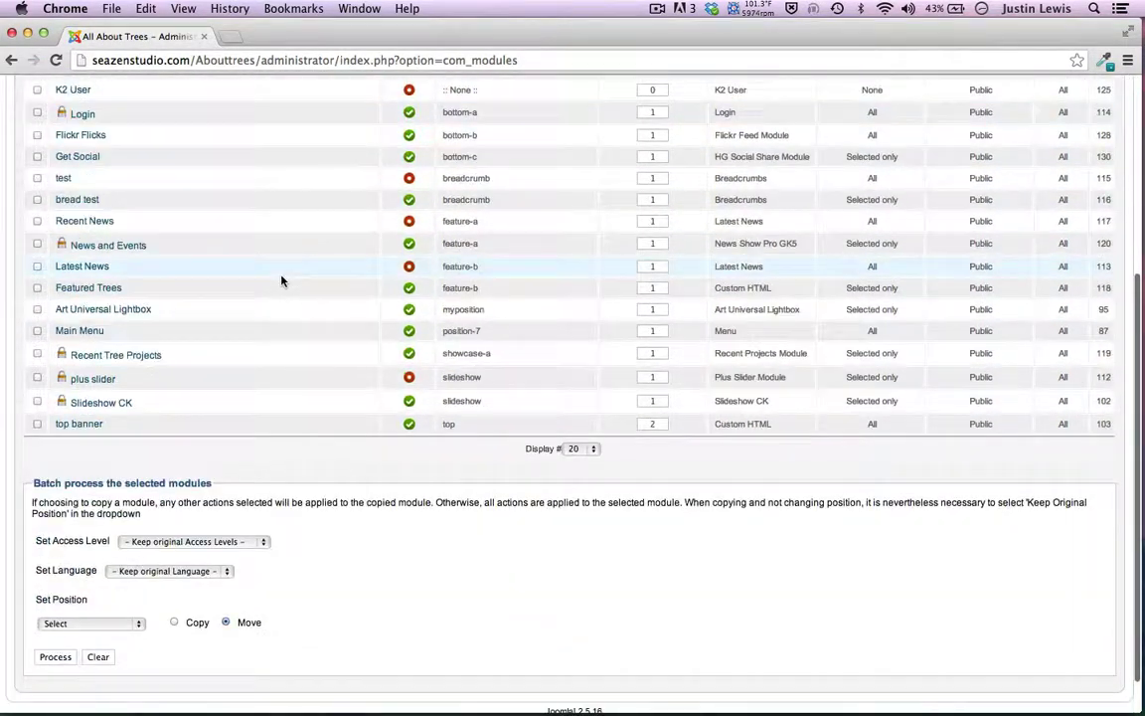
click(577, 449)
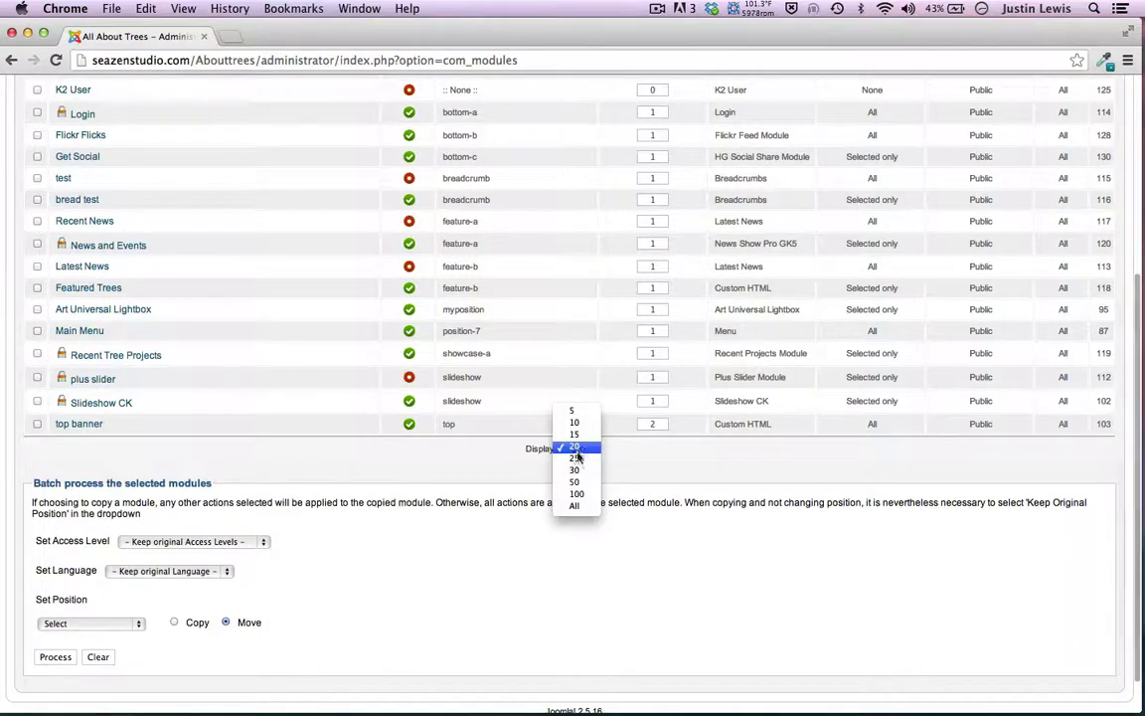
click(577, 506)
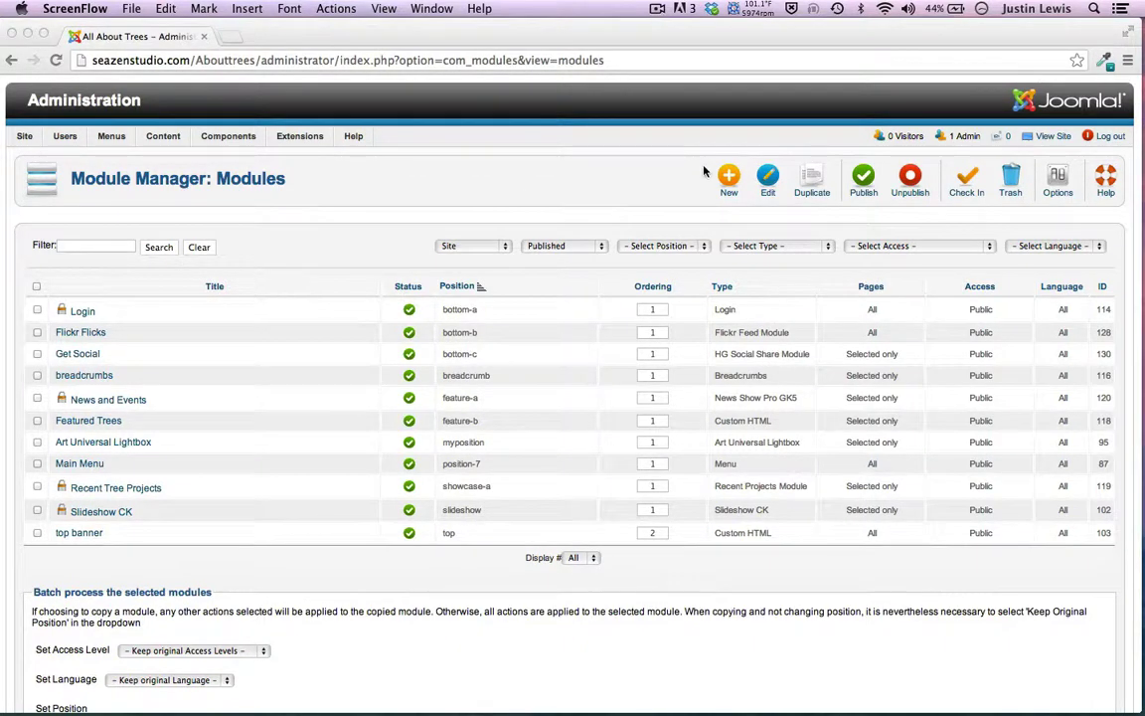
Start a new module of the Breadcrumbs type and look over its details, basic options and menu assignment
click(729, 179)
click(729, 179)
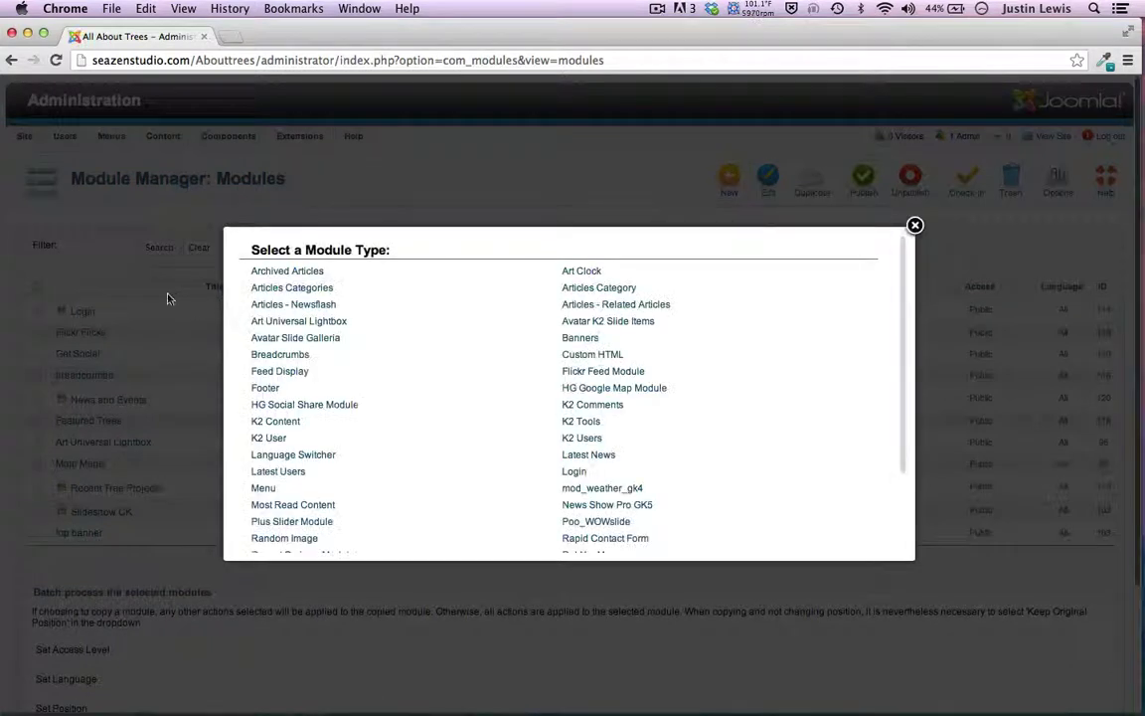
click(279, 356)
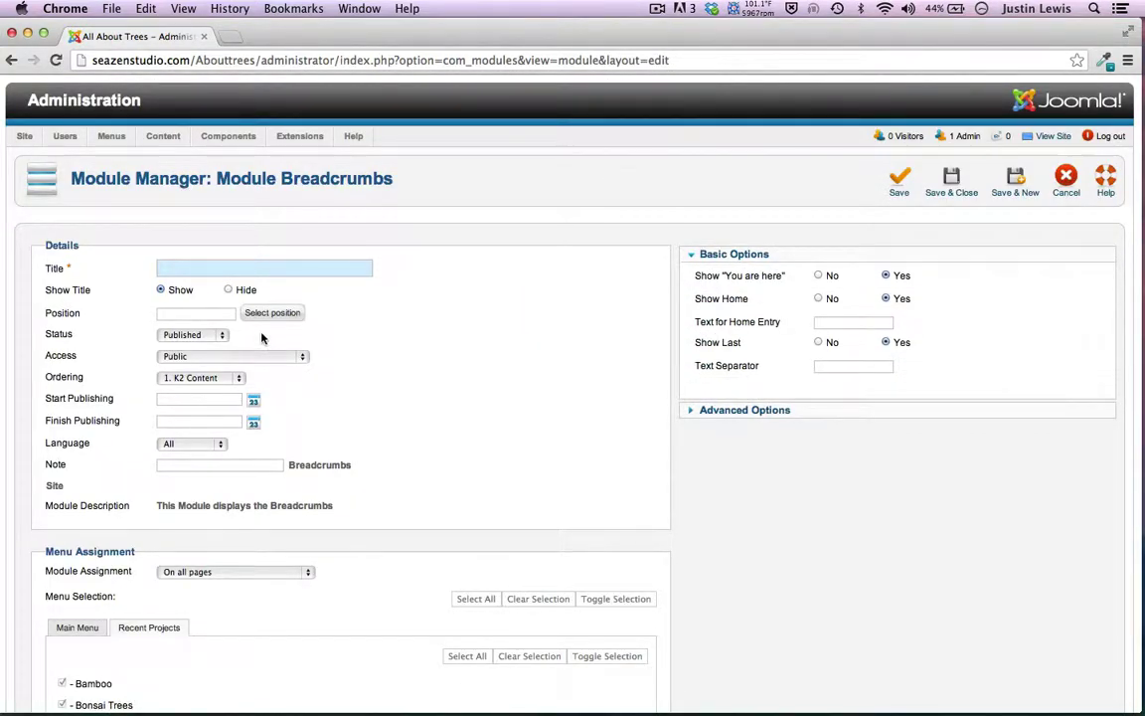
scroll(489, 359, down, 3)
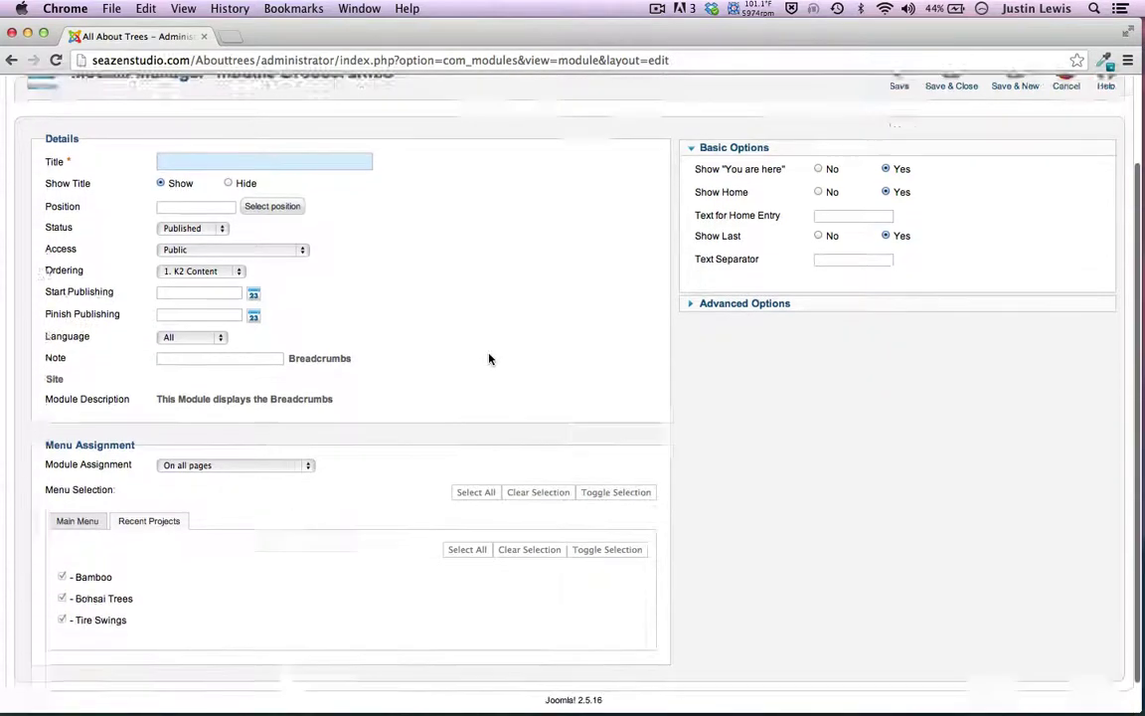
Leave the new module form and open the existing breadcrumbs module from the module list
scroll(489, 359, up, 3)
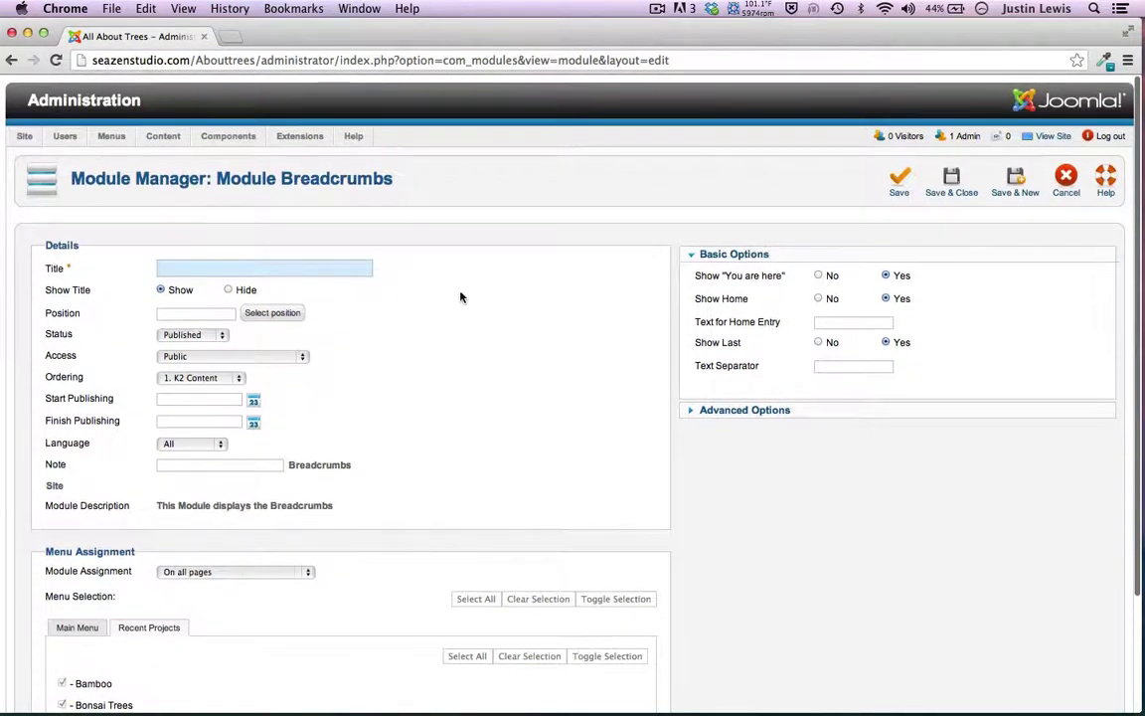
click(10, 60)
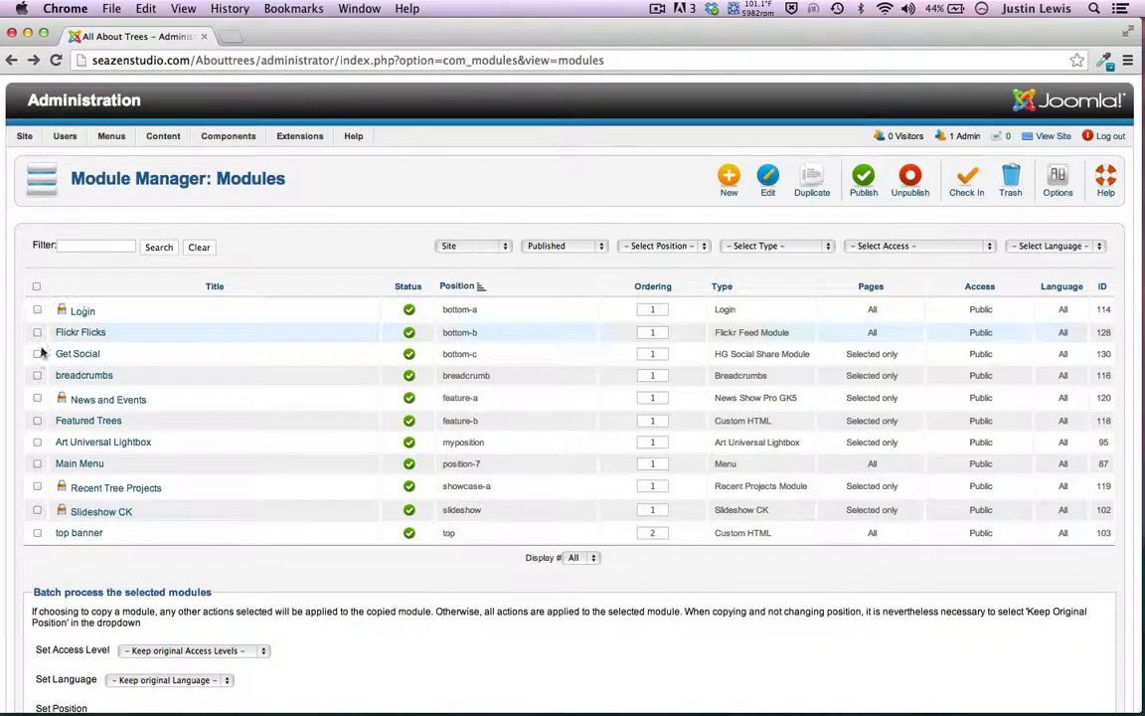
click(76, 375)
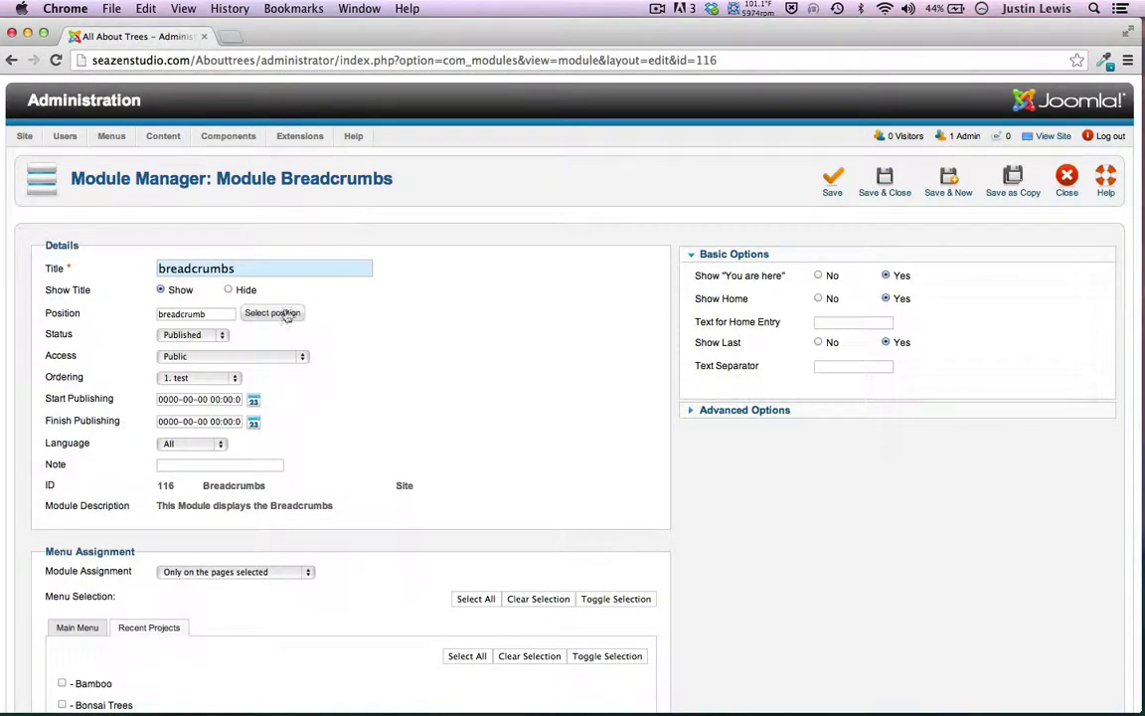
List the positions available for the breadcrumbs module, filter them to the eris template, and close the list without choosing one
click(257, 314)
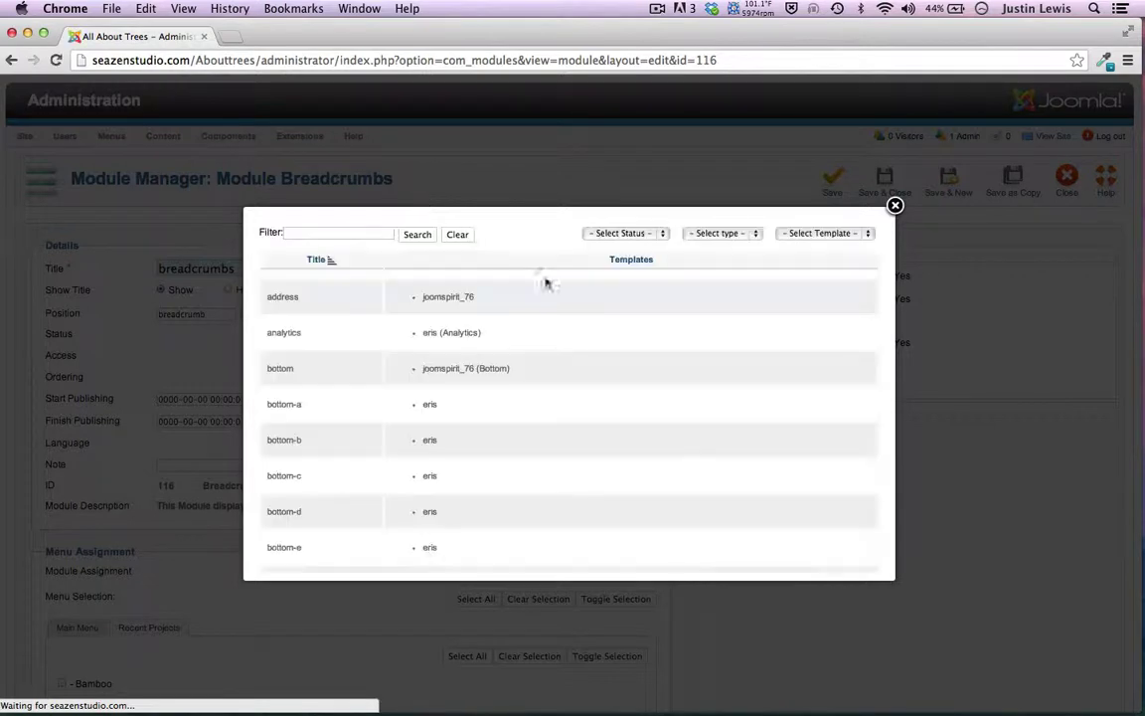
click(825, 232)
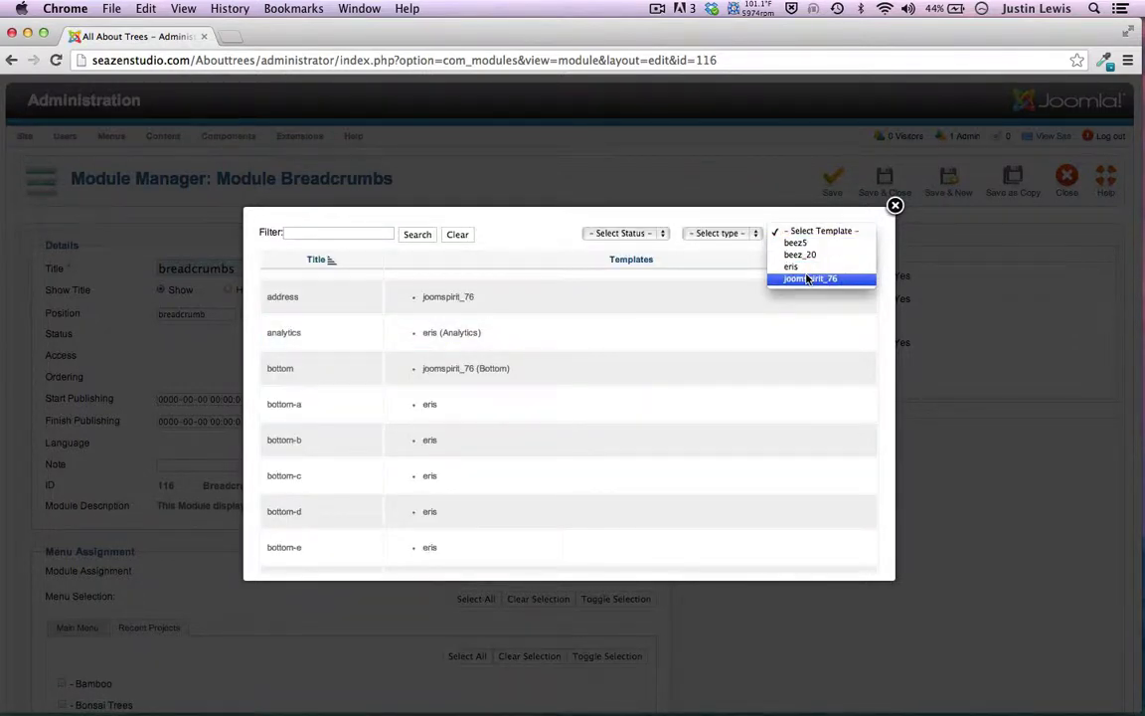
click(805, 270)
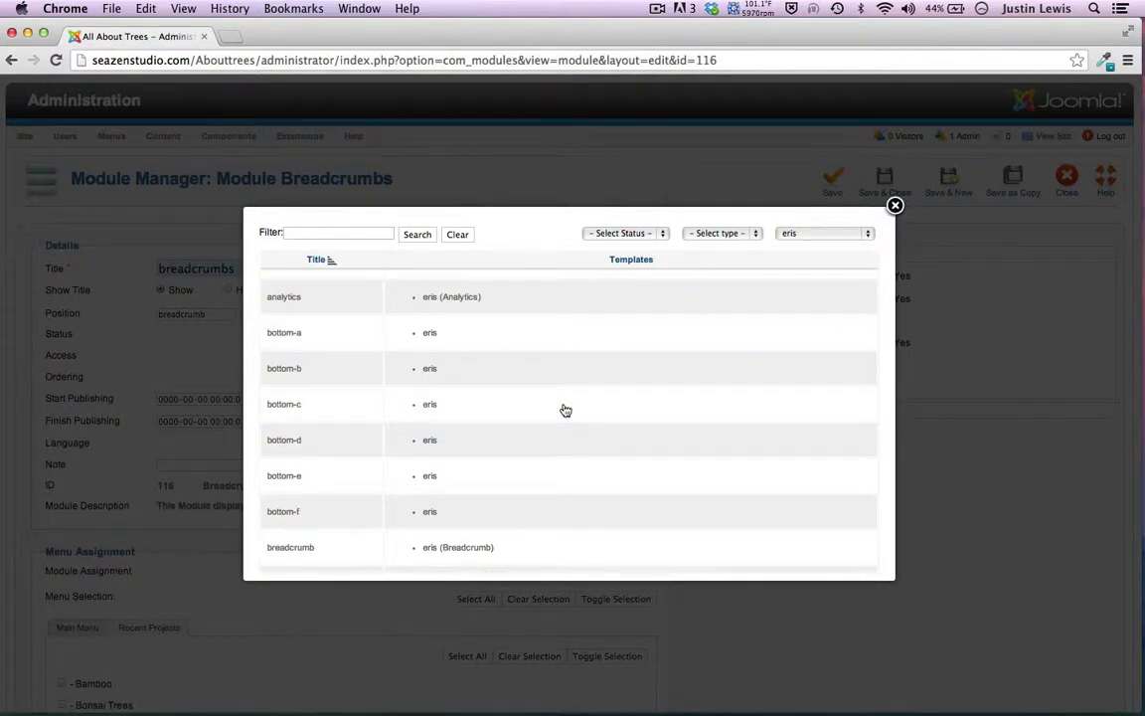
scroll(565, 411, down, 1)
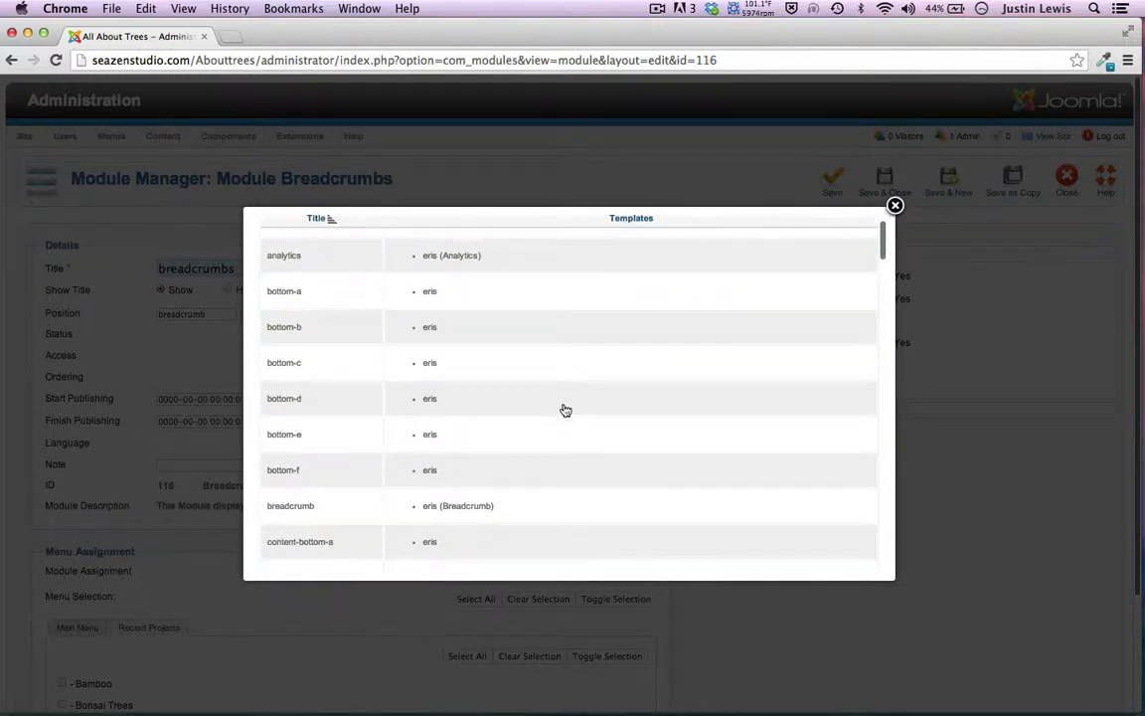
click(894, 205)
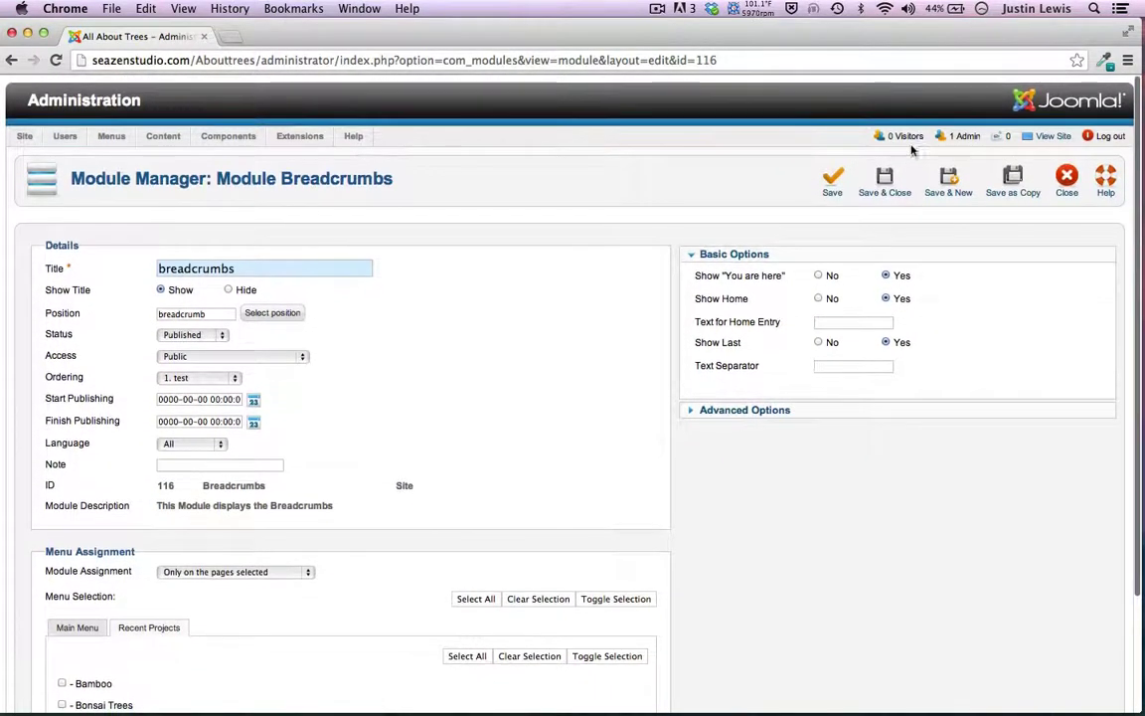
Open the live site's home page and look over its menu, slideshow, Recent Projects, News and Events and Our Featured Trees sections
click(1053, 137)
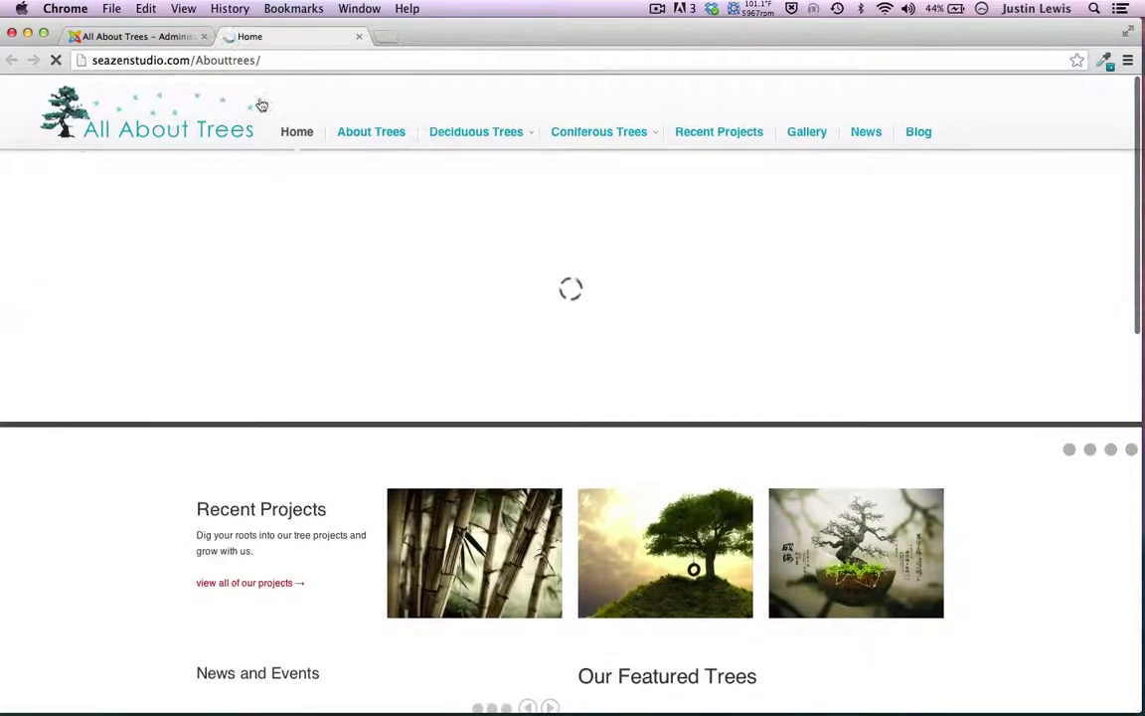
scroll(80, 660, down, 10)
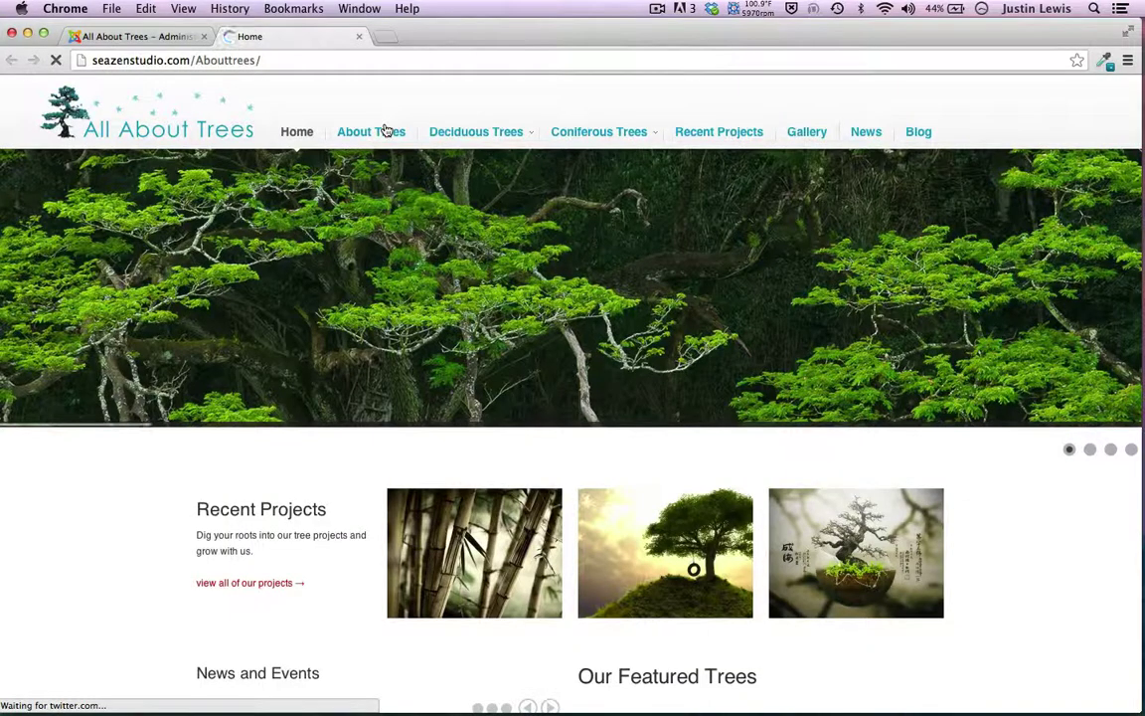
mouse_move(577, 144)
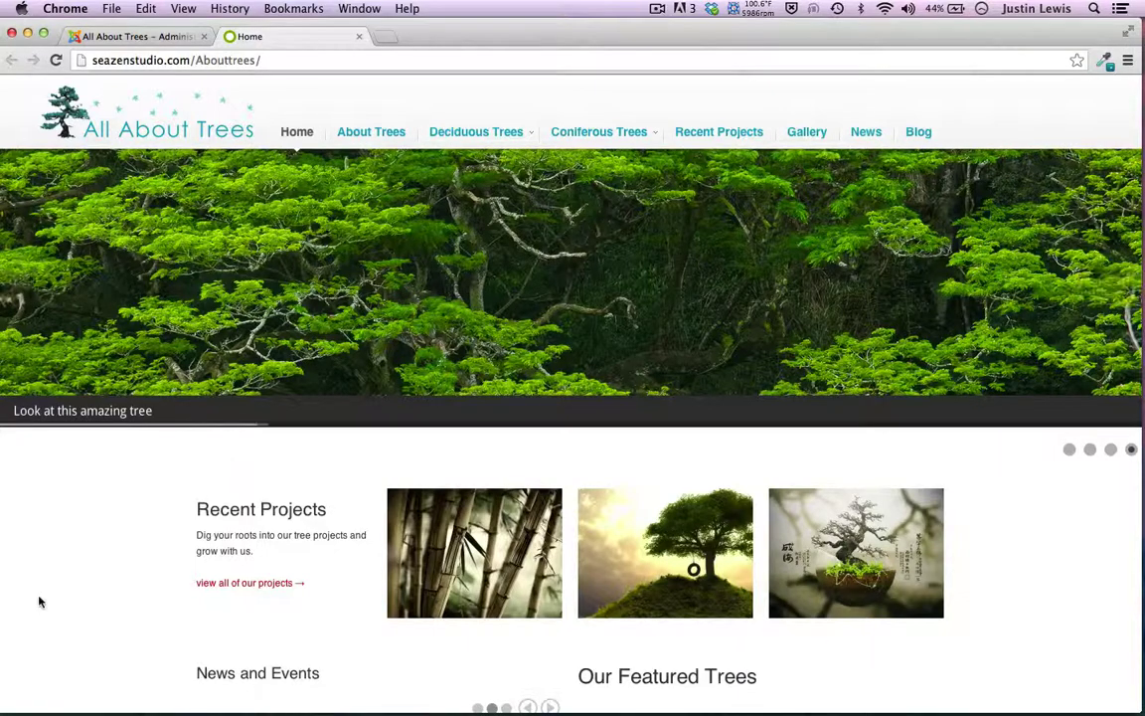
scroll(39, 601, down, 3)
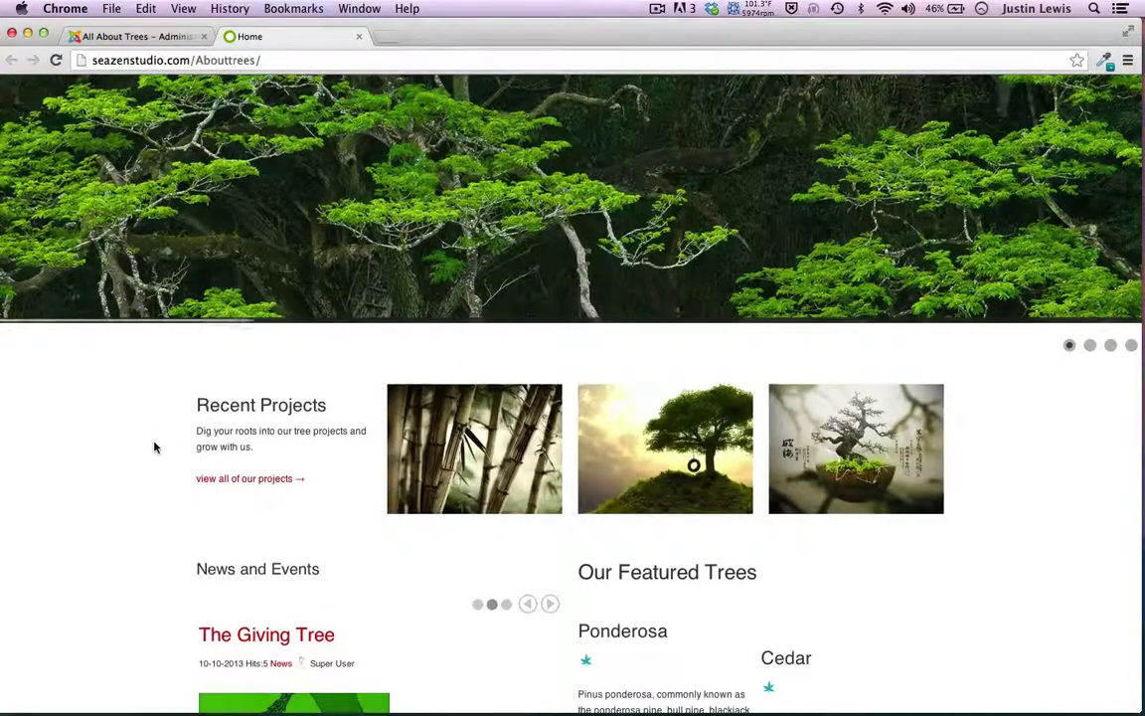
scroll(154, 447, up, 2)
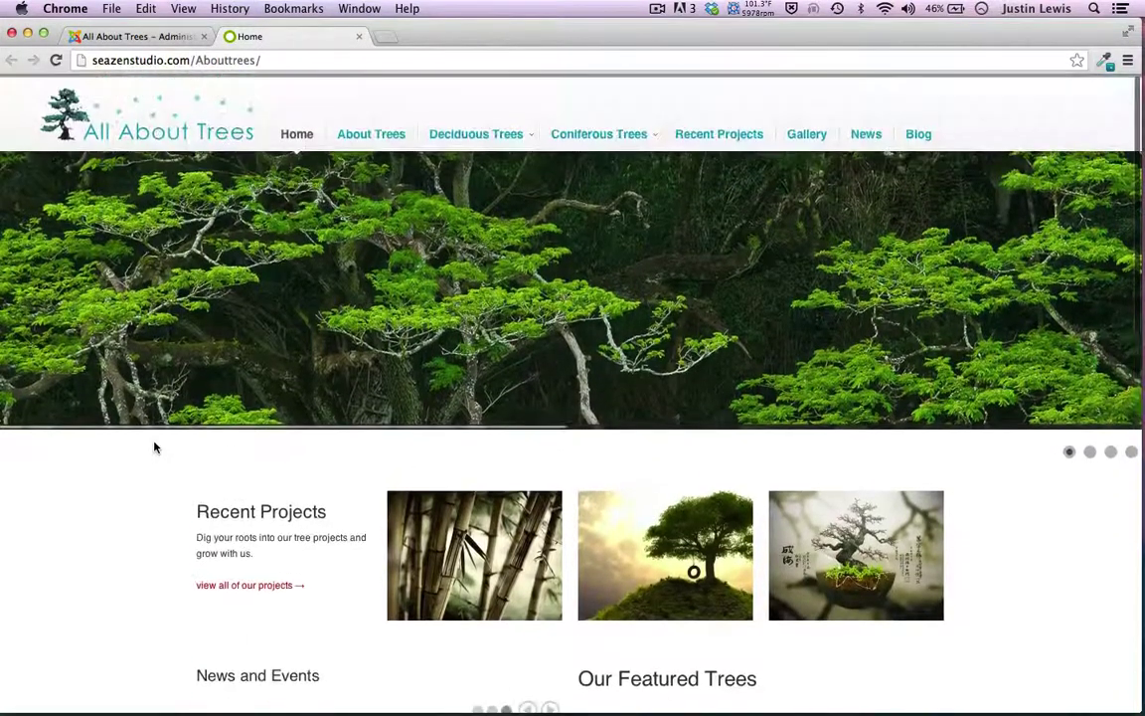
scroll(154, 447, down, 6)
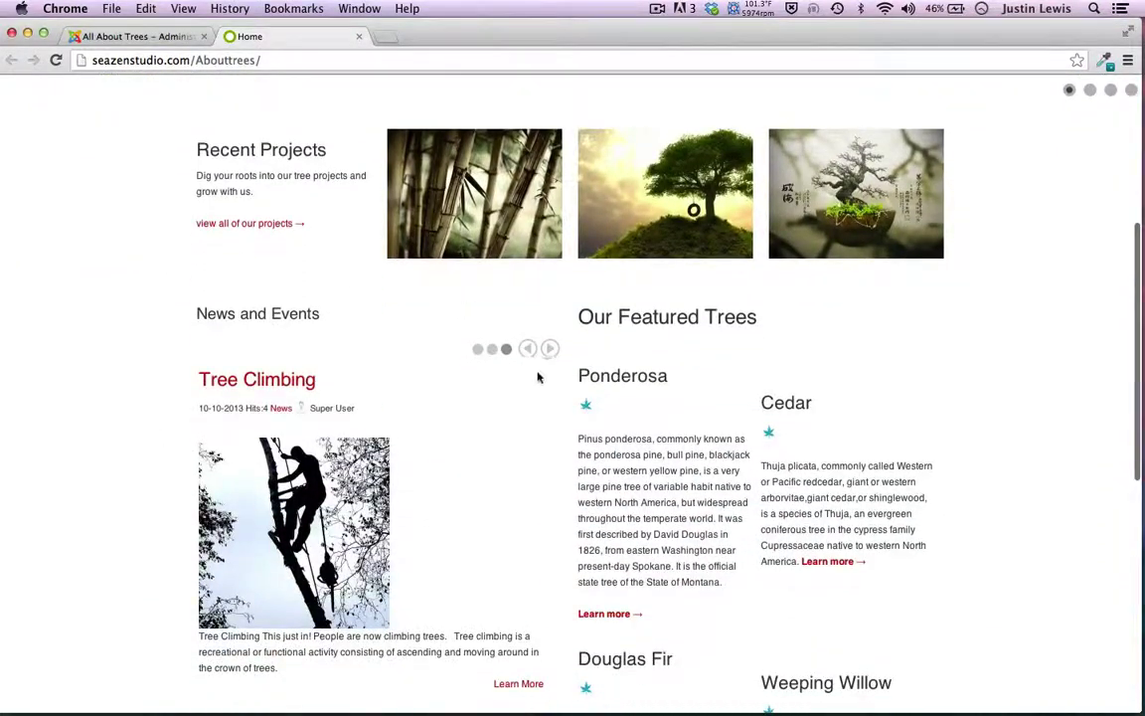
Page backward through the articles in the home page's News and Events slider
click(530, 350)
click(529, 349)
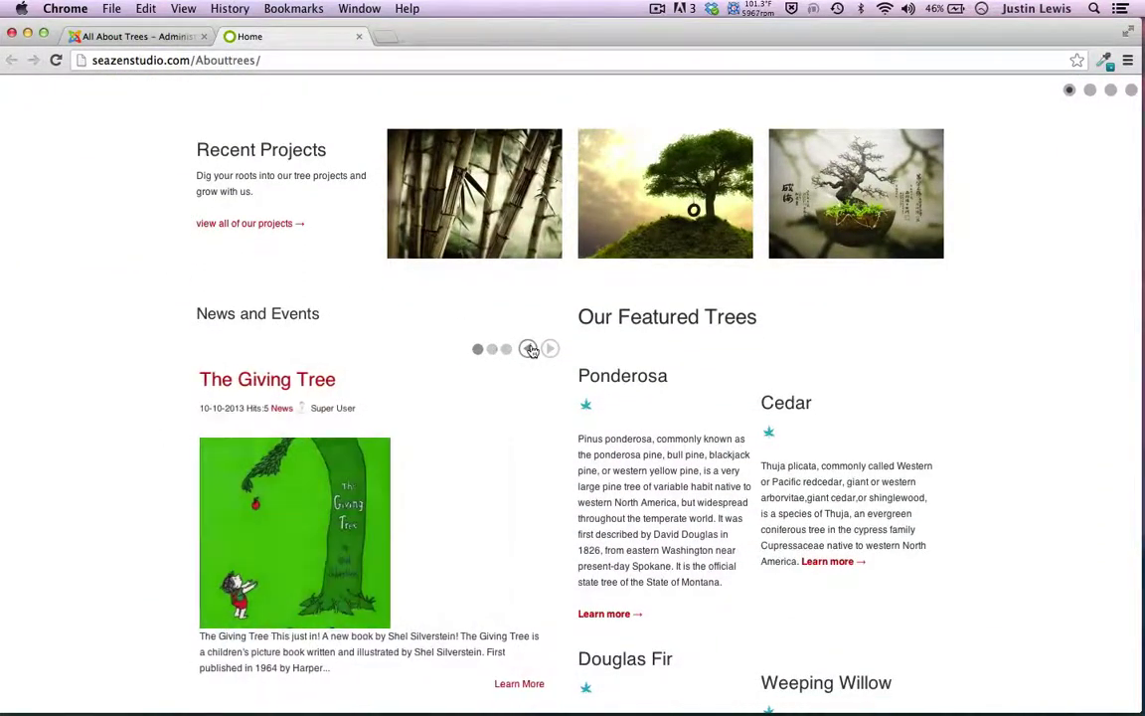
click(530, 349)
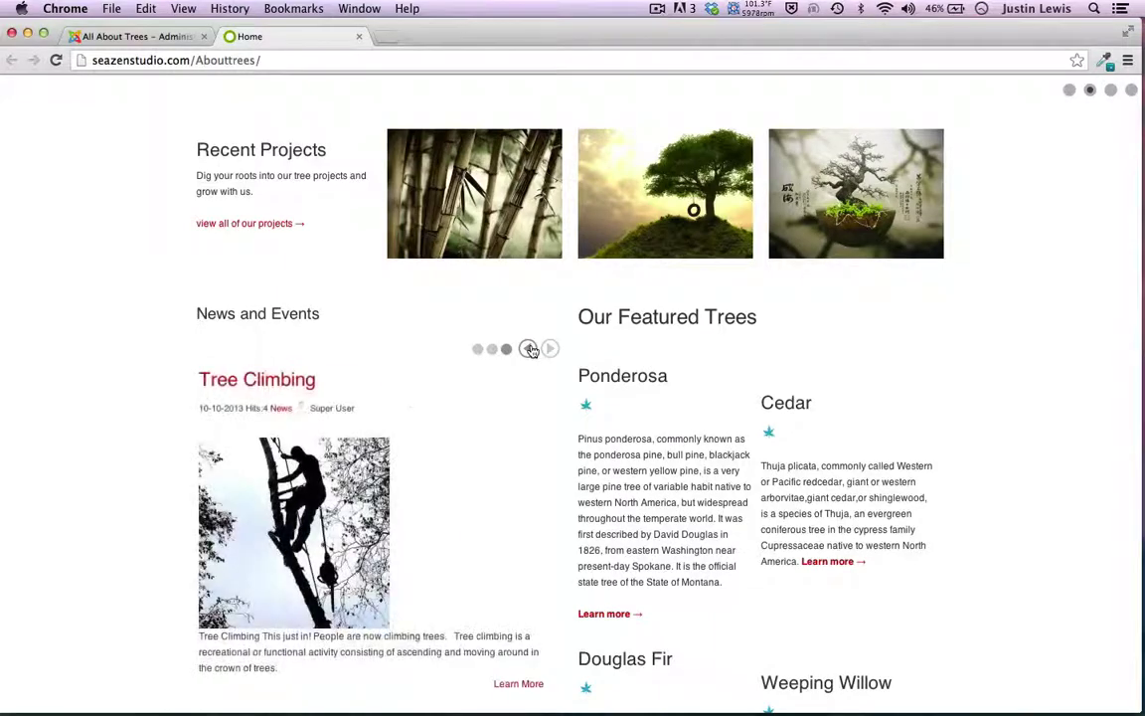
click(530, 350)
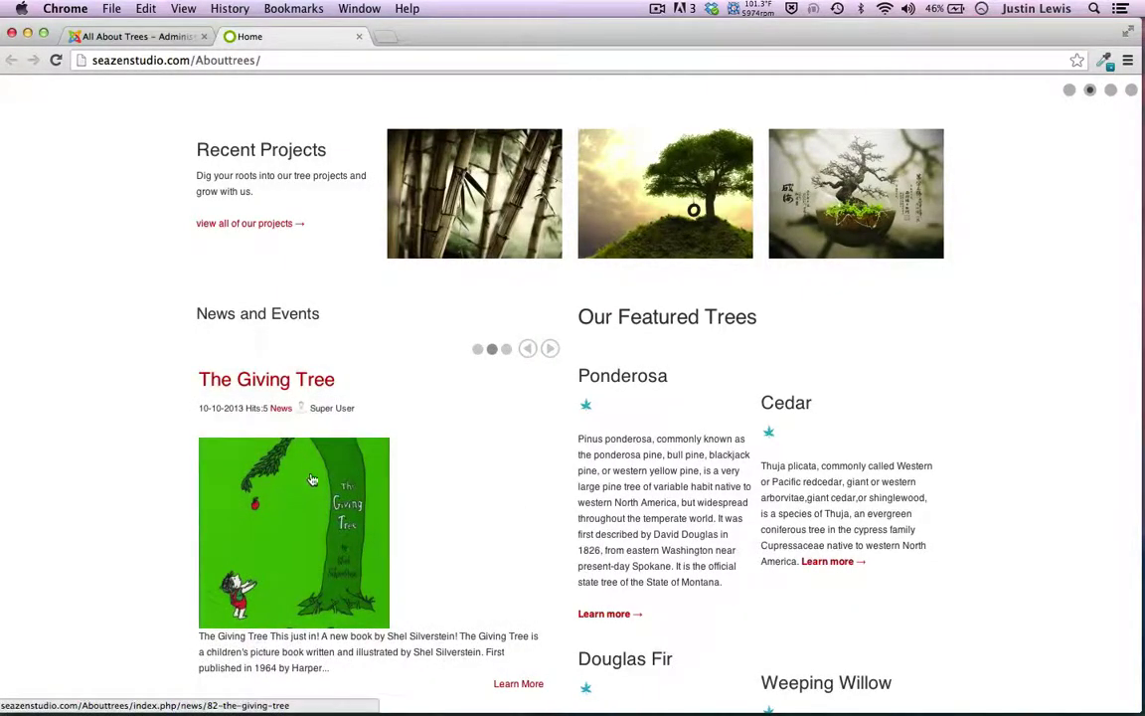
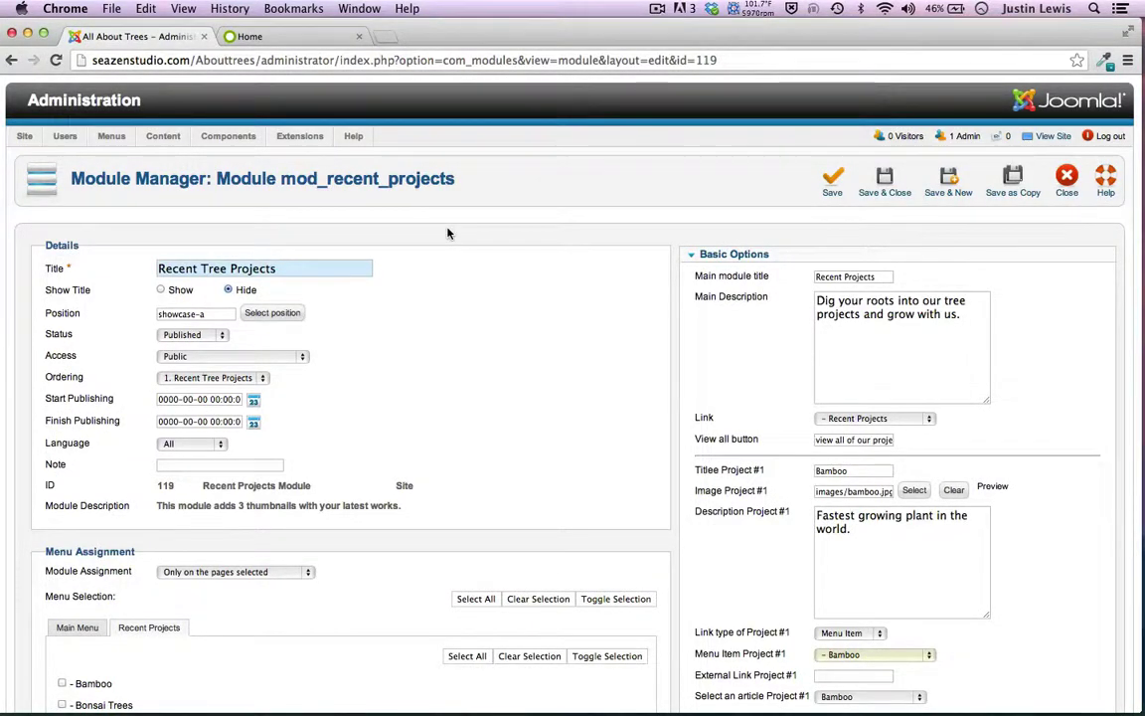
Examine the Recent Tree Projects module's main options and View all button text, comparing them with the Recent Projects section on the home page
scroll(610, 216, down, 1)
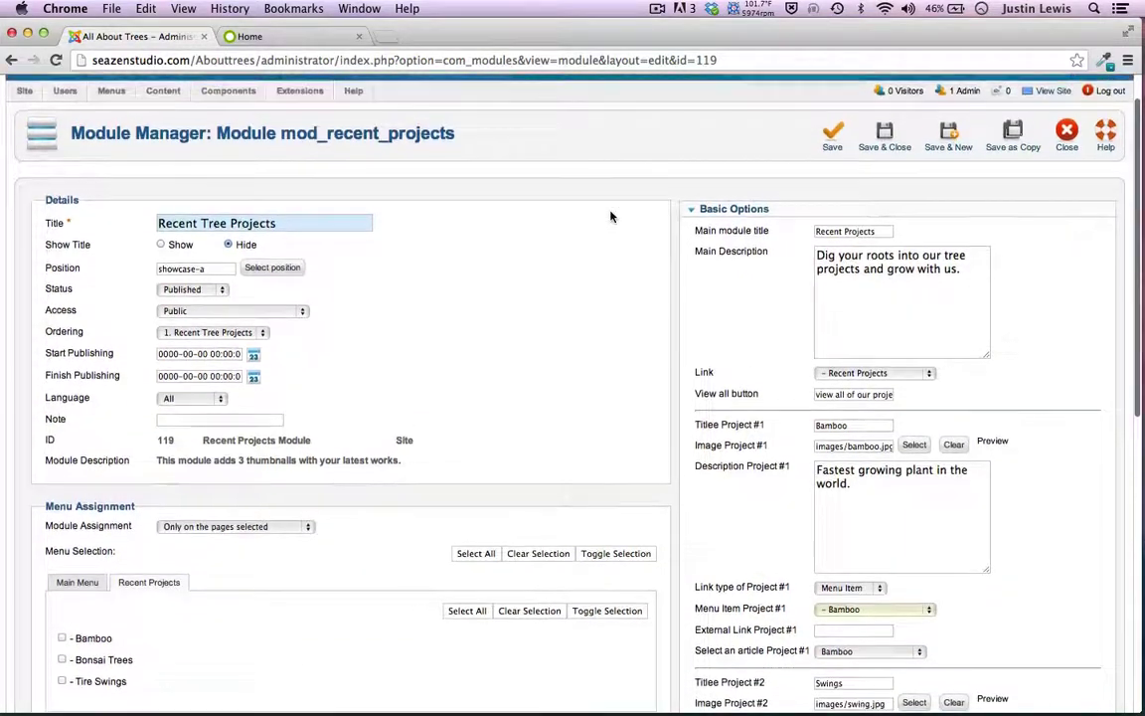
scroll(696, 259, up, 3)
scroll(748, 331, down, 3)
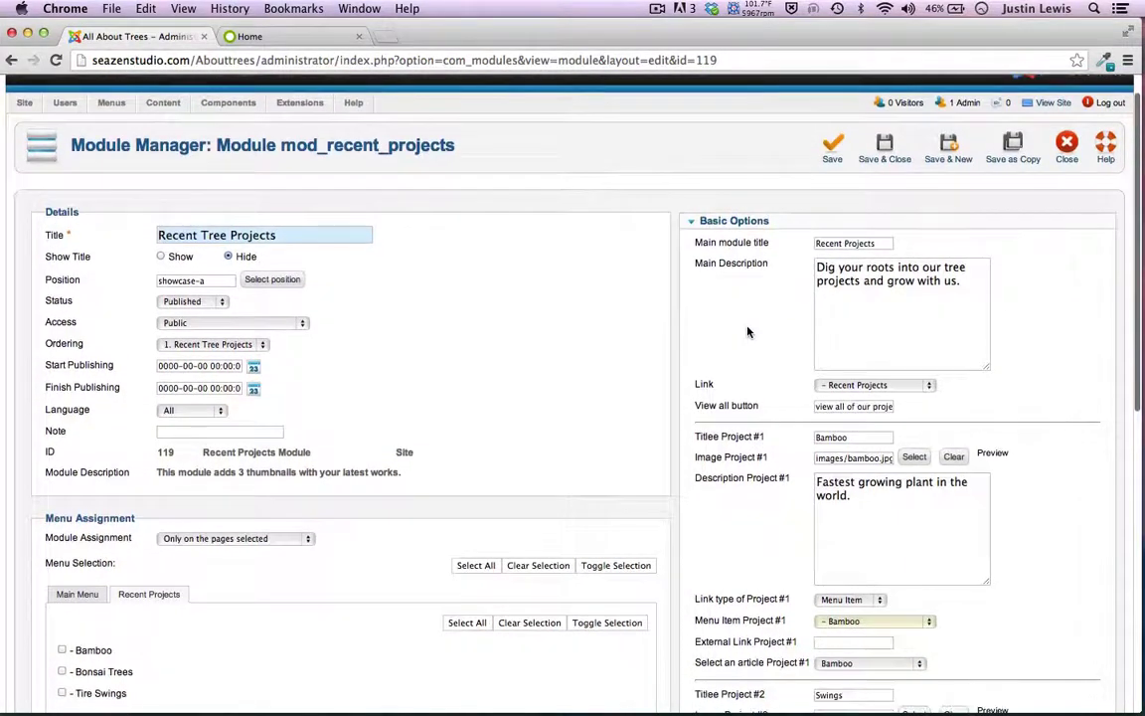
scroll(748, 331, down, 3)
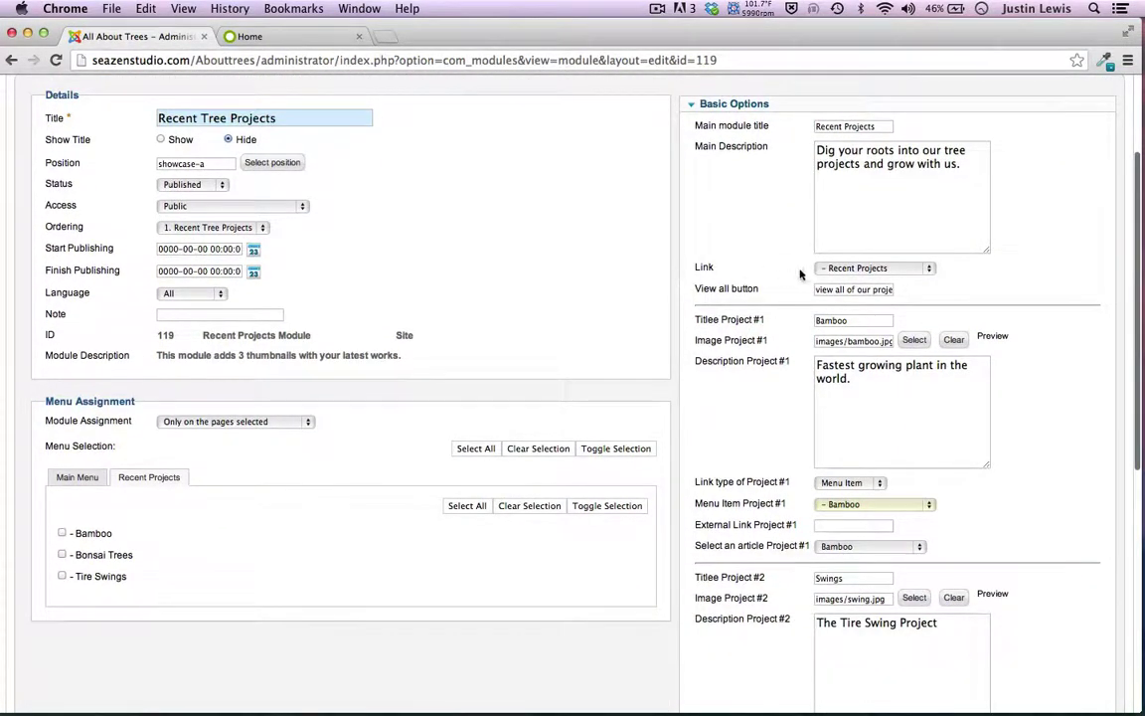
drag(888, 289, 938, 290)
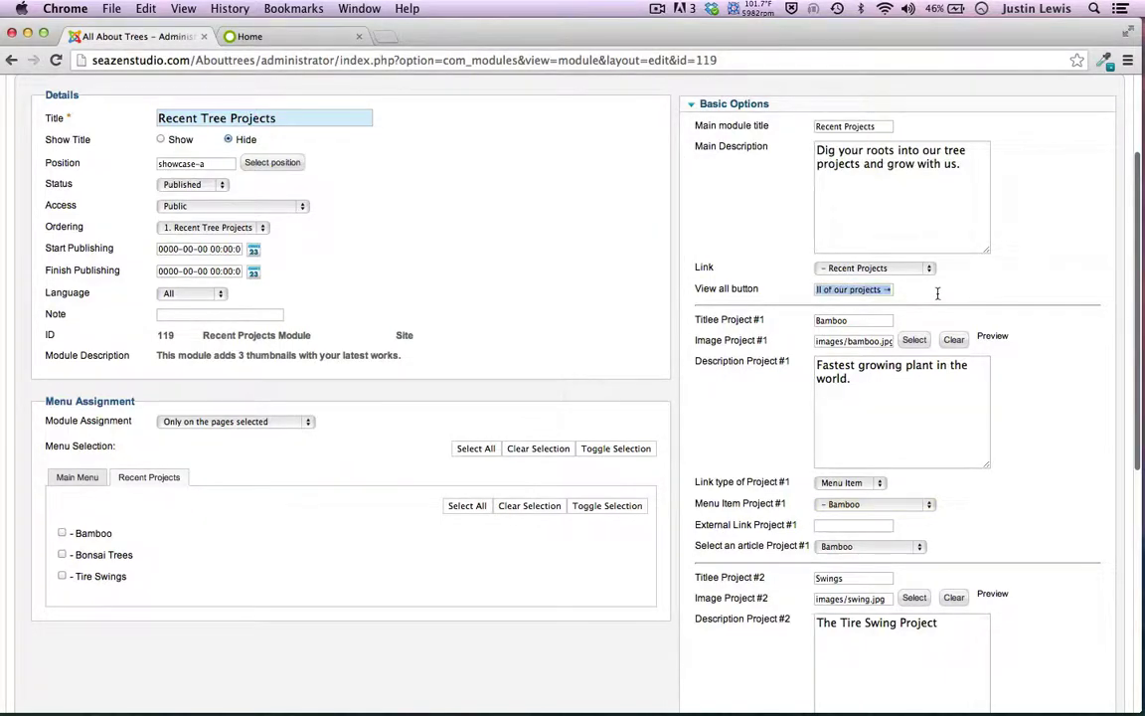
click(243, 36)
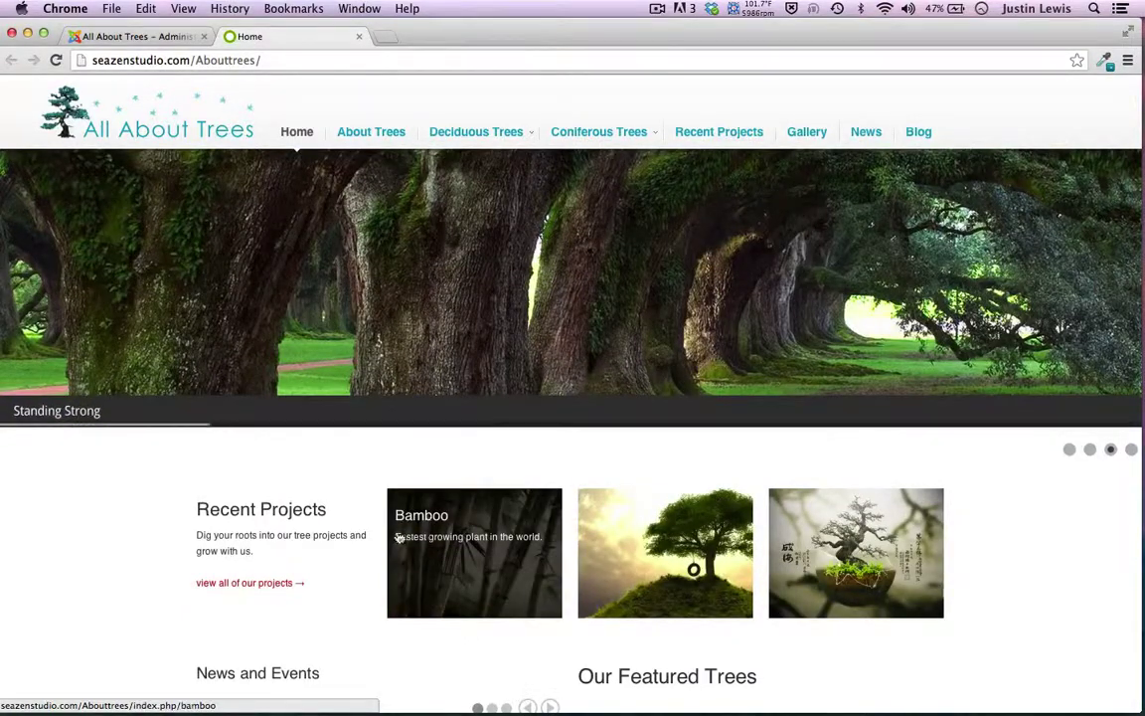
click(127, 35)
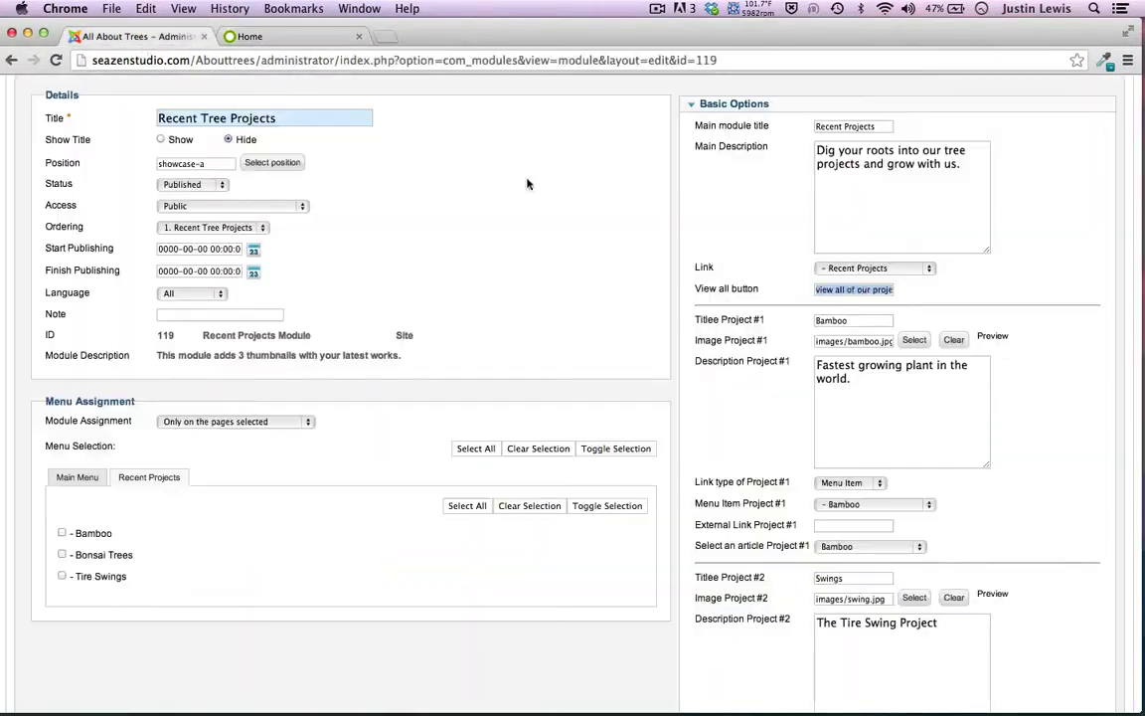
Examine the title, image and description fields of Project #1 in the Recent Tree Projects module
scroll(807, 458, down, 1)
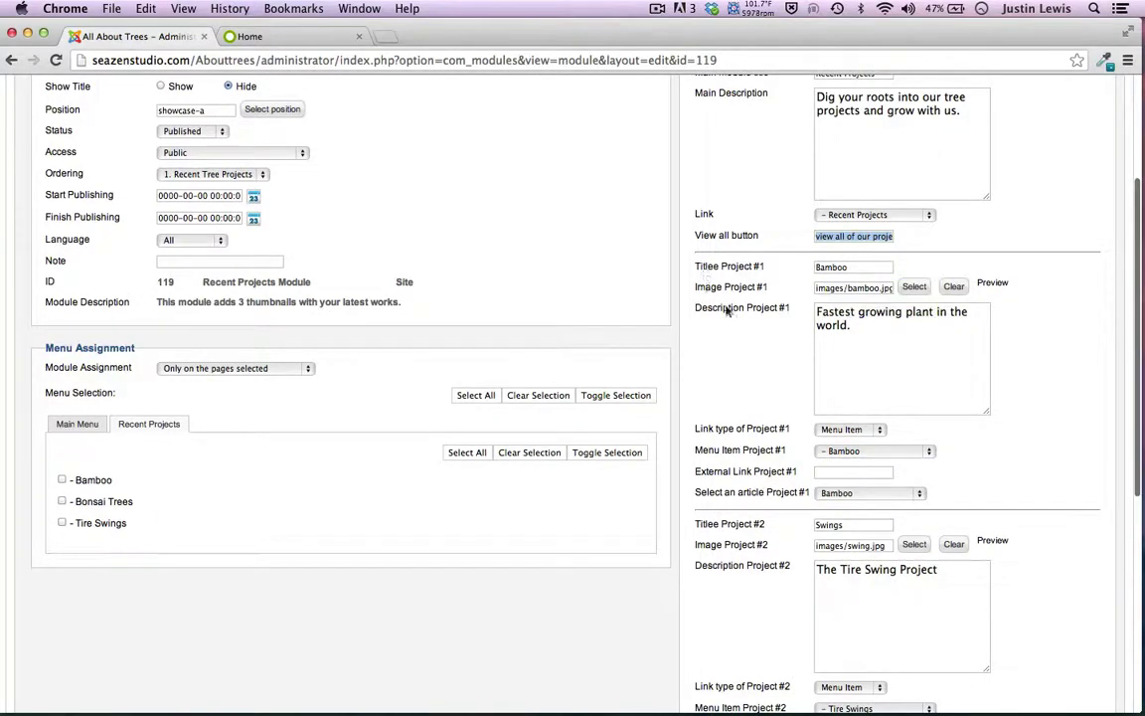
click(870, 330)
triple_click(871, 330)
click(775, 386)
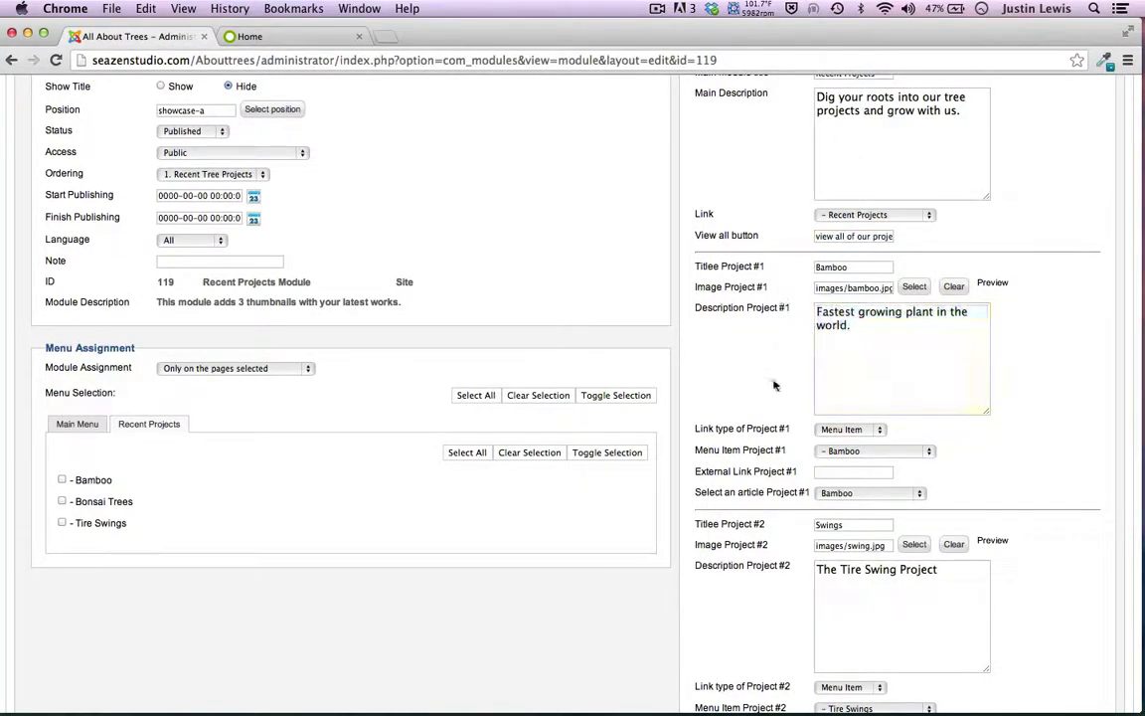
View the image chooser for Project #1, check the home page thumbnails, and close the chooser without inserting an image
click(913, 287)
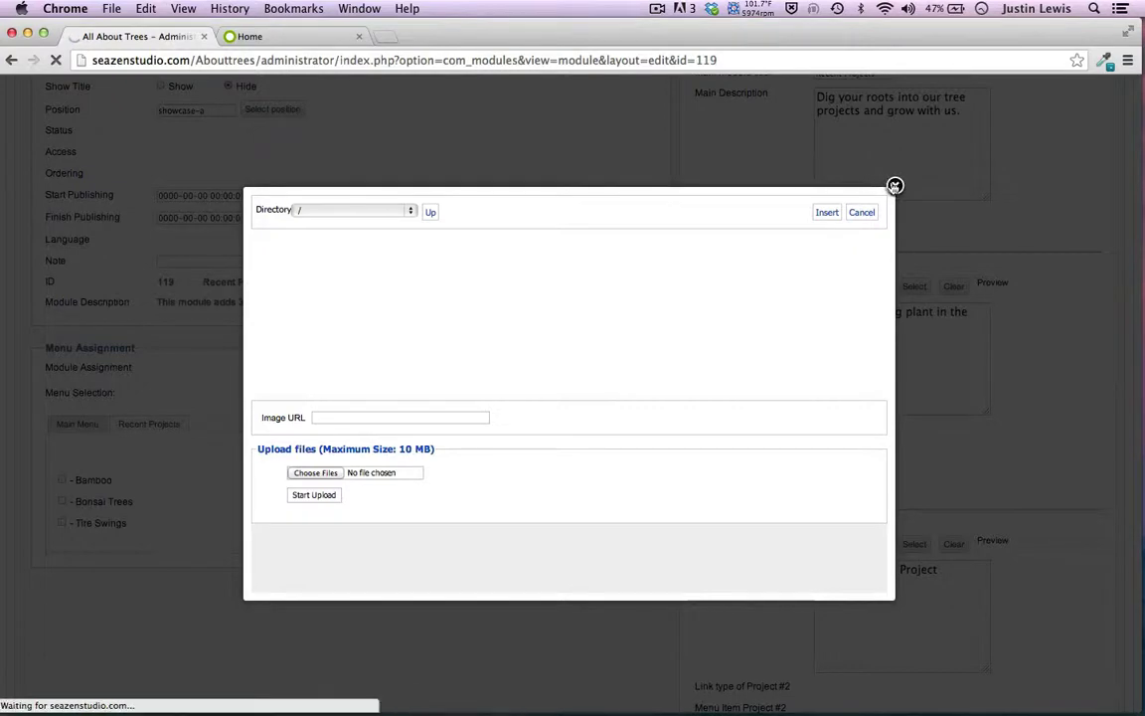
click(239, 34)
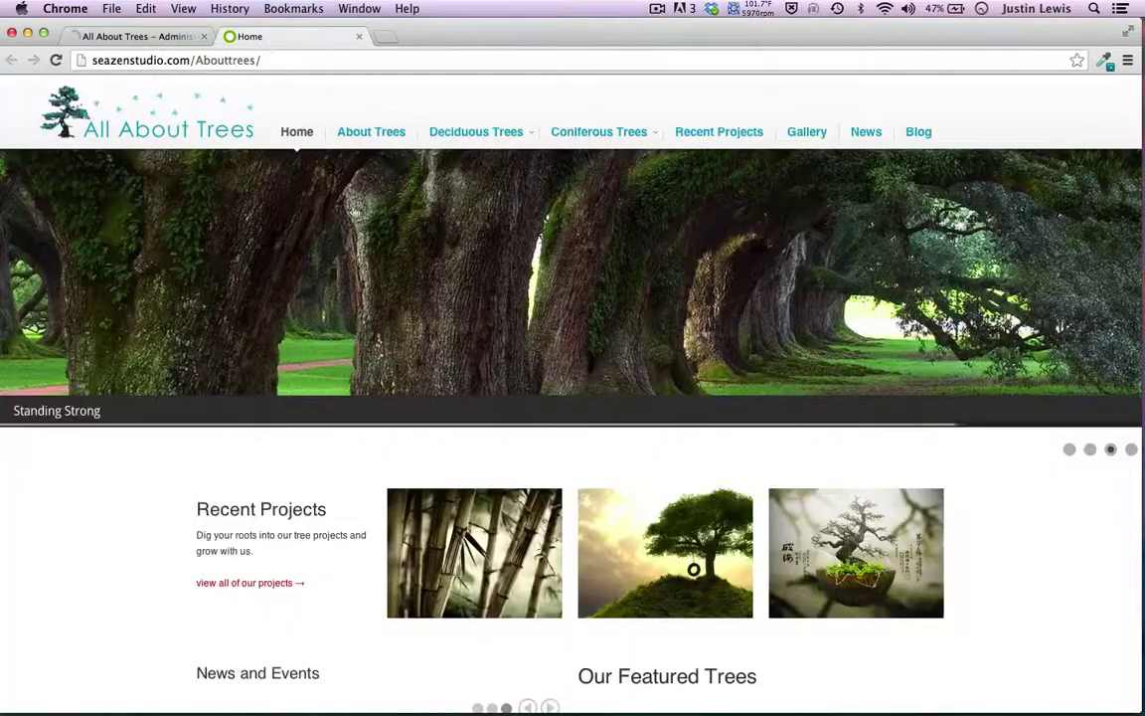
click(119, 36)
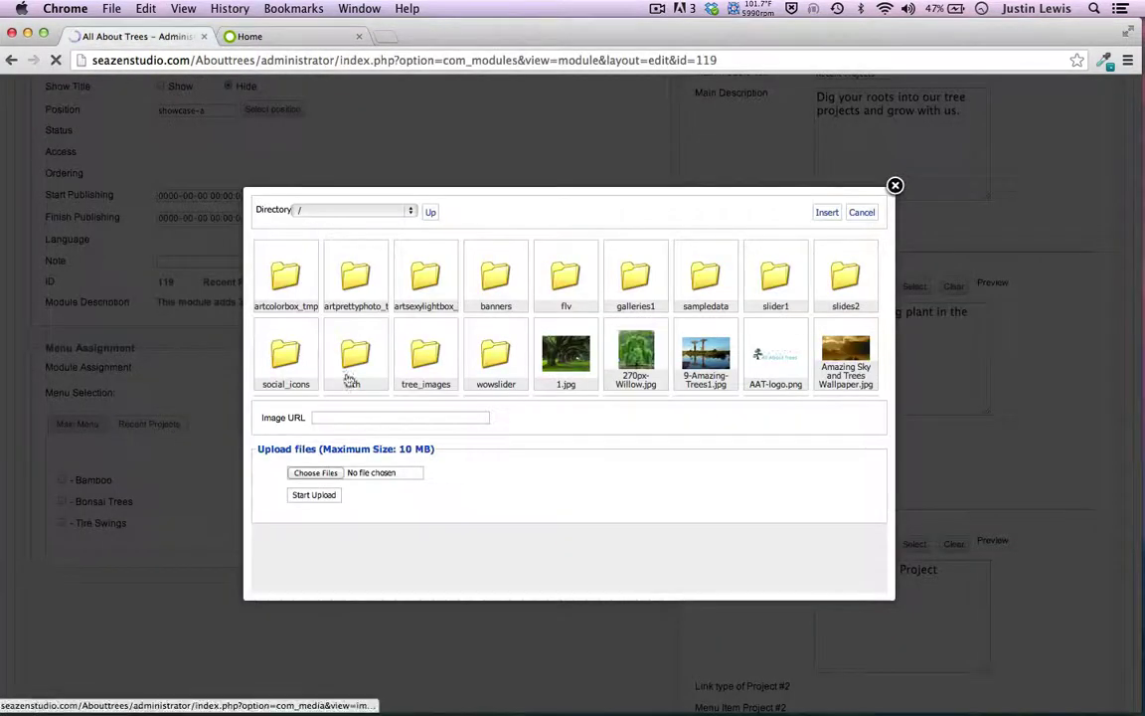
click(895, 186)
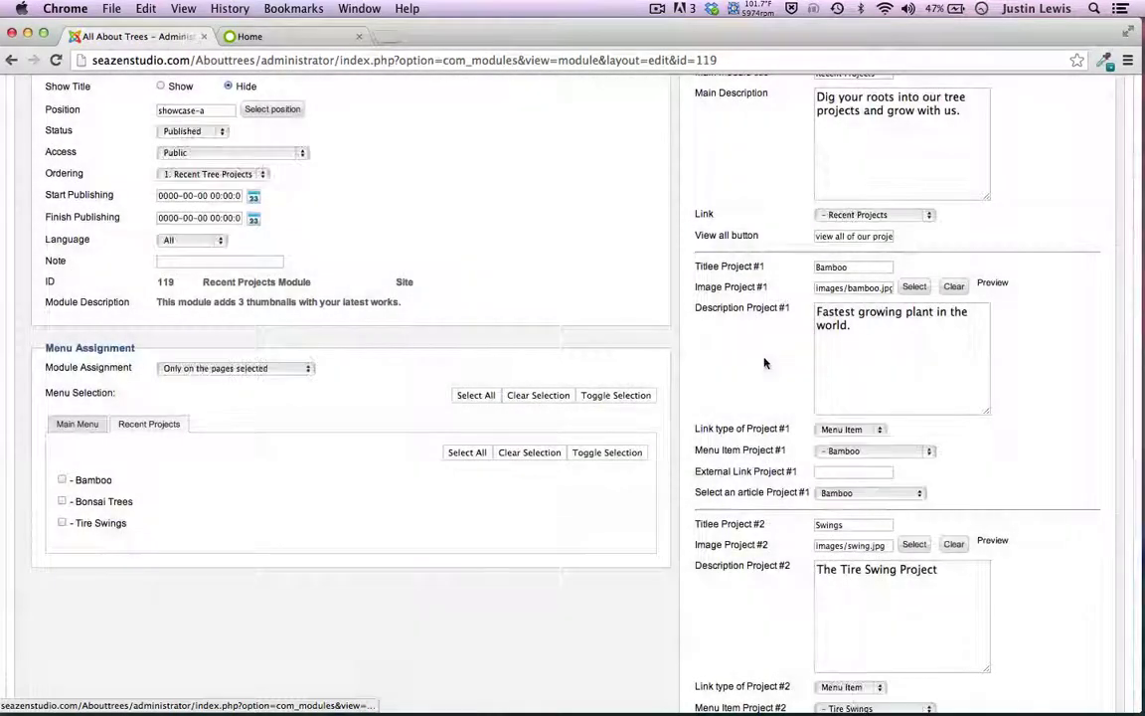
Review the image, description and link settings of all three projects in the module, and return to the live home page
scroll(766, 364, down, 2)
scroll(765, 363, down, 4)
scroll(765, 364, up, 10)
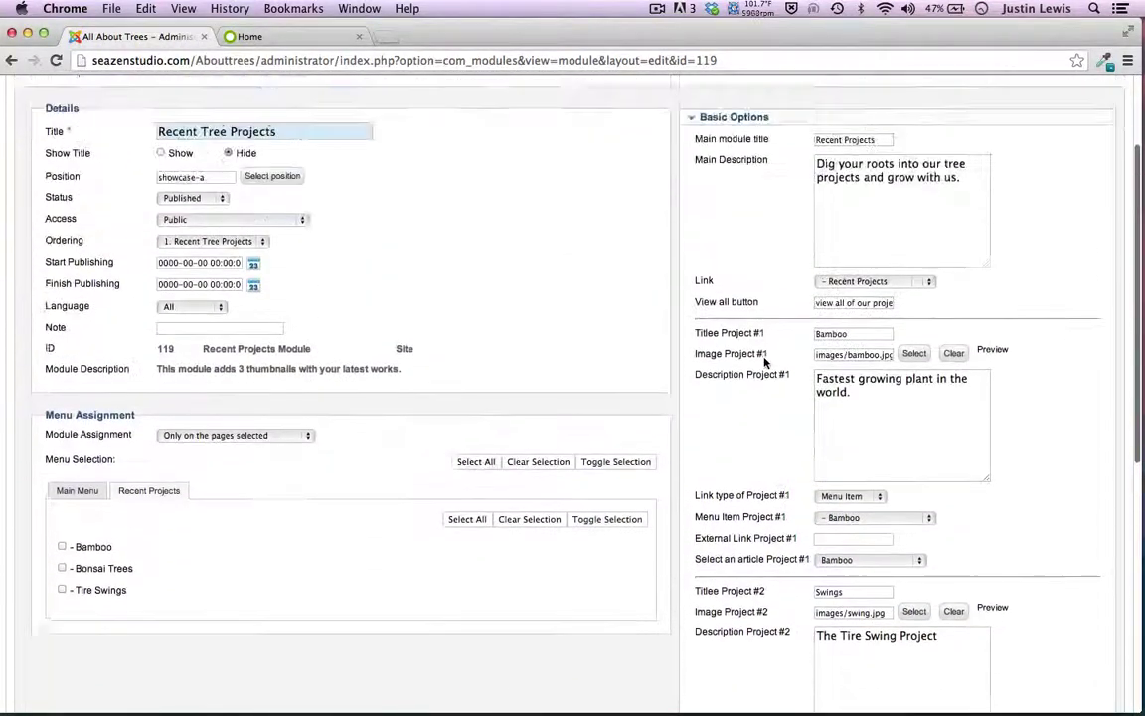
scroll(764, 363, down, 1)
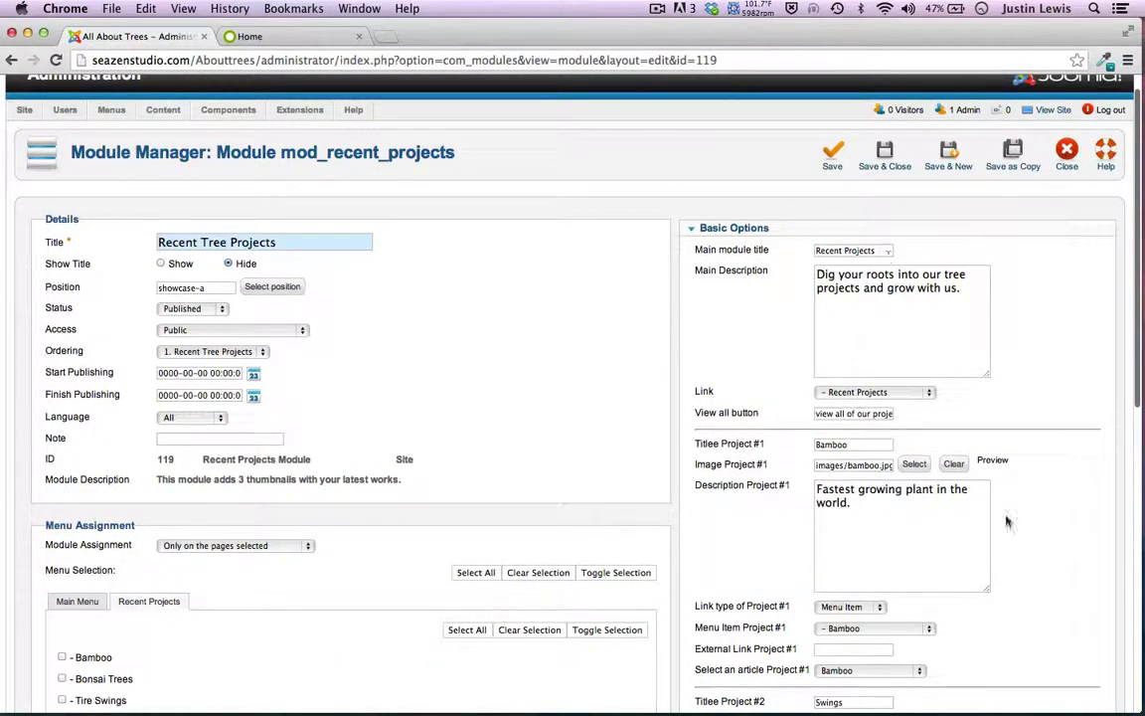
scroll(733, 481, down, 7)
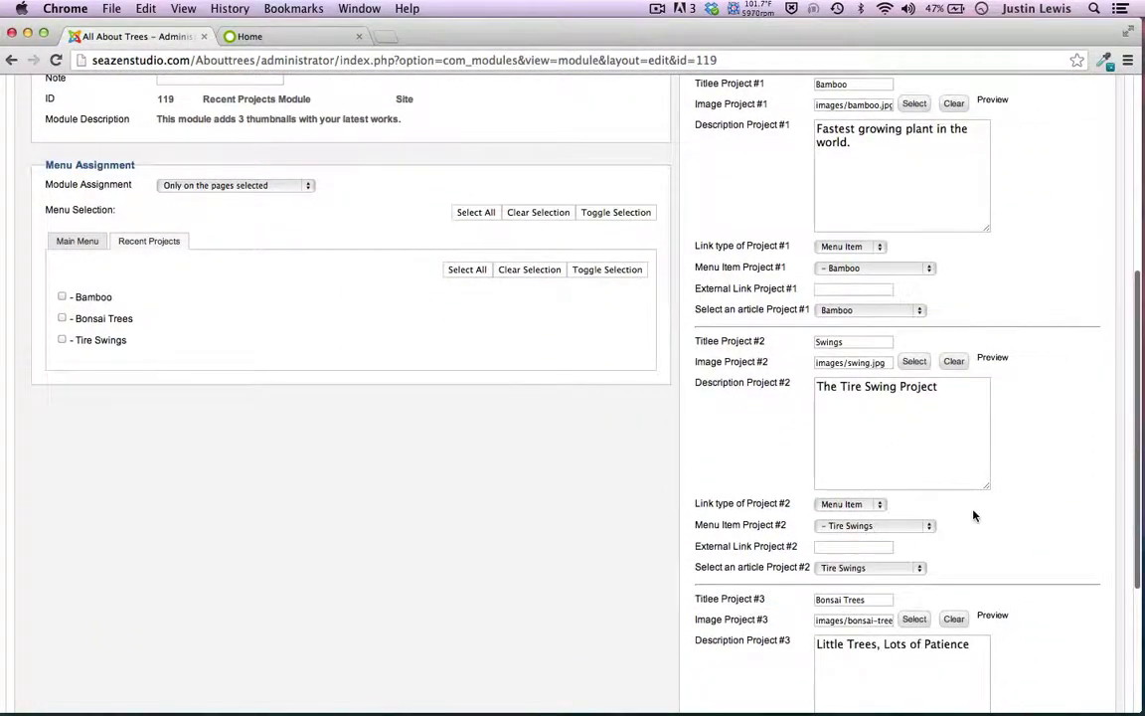
scroll(974, 515, down, 3)
scroll(613, 397, up, 10)
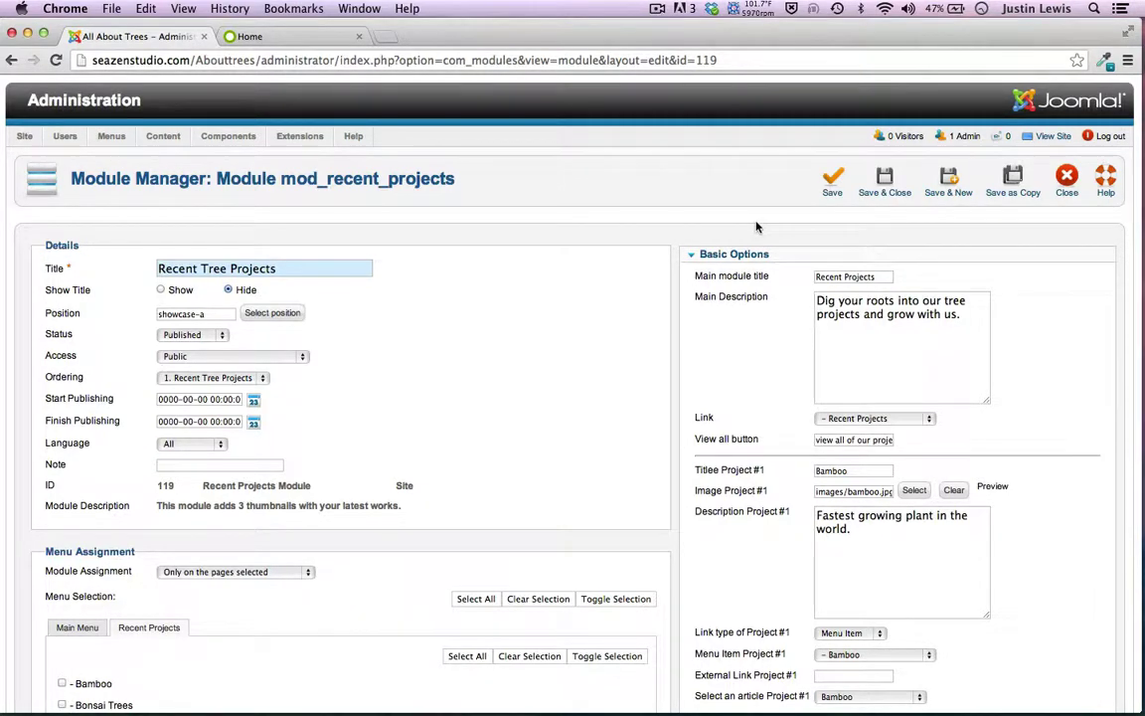
click(238, 35)
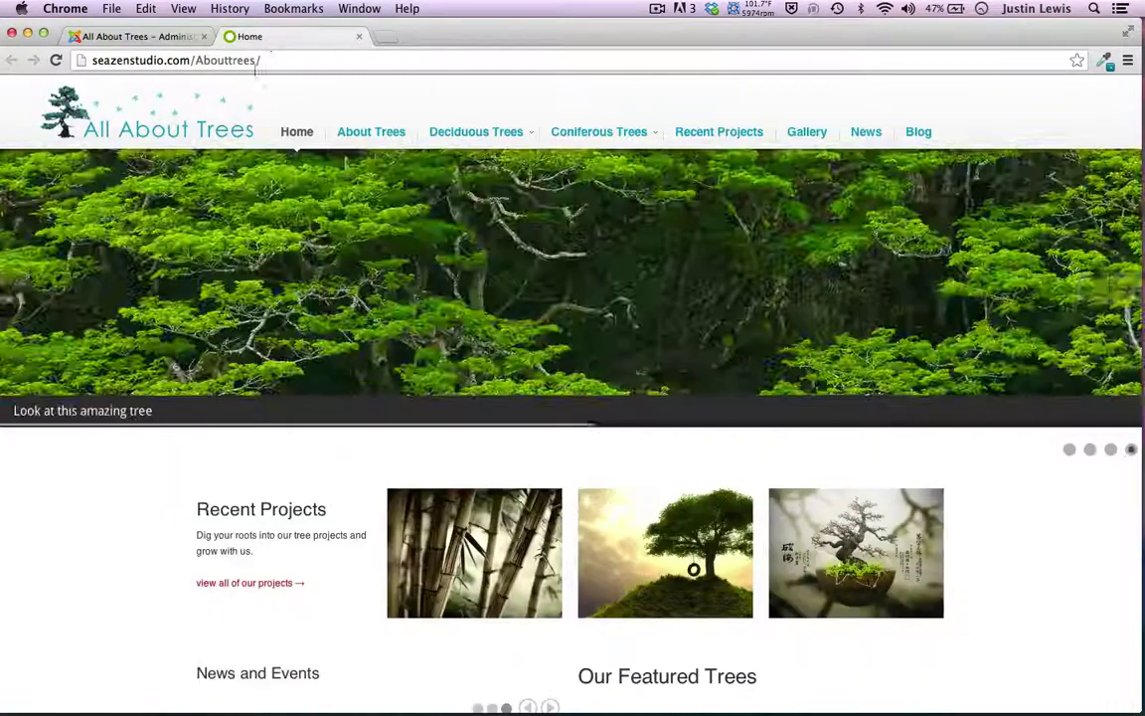
Examine the News and Events section on the live home page, stepping through its article slides
scroll(94, 512, down, 1)
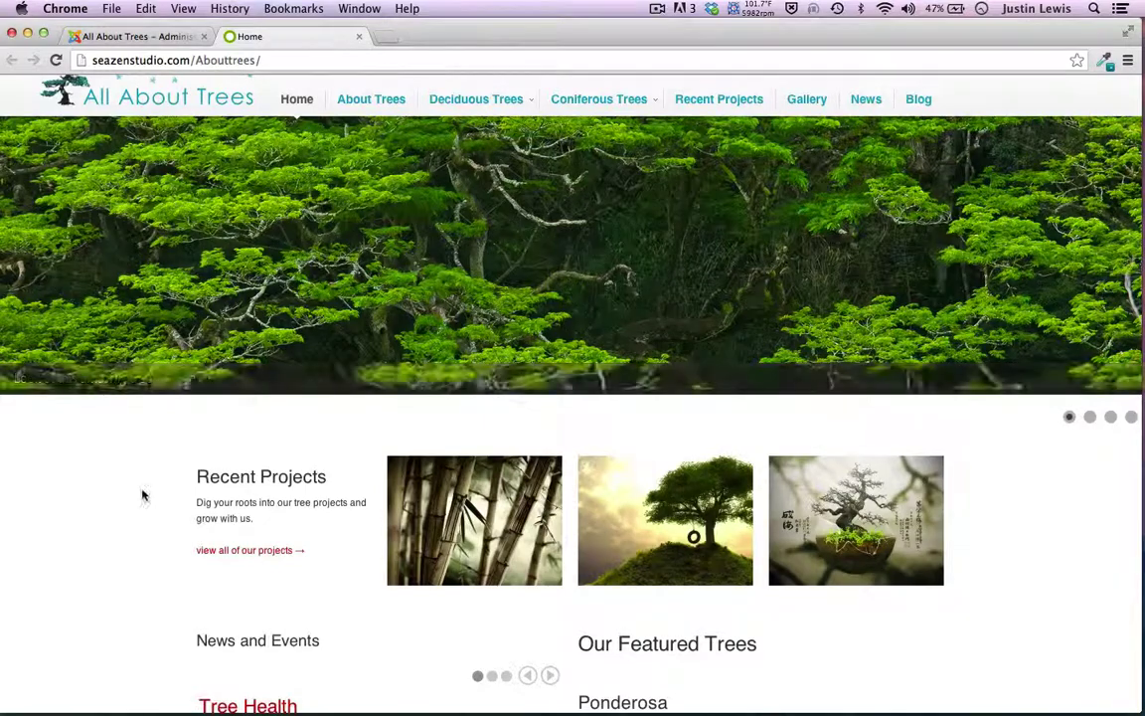
scroll(140, 493, down, 5)
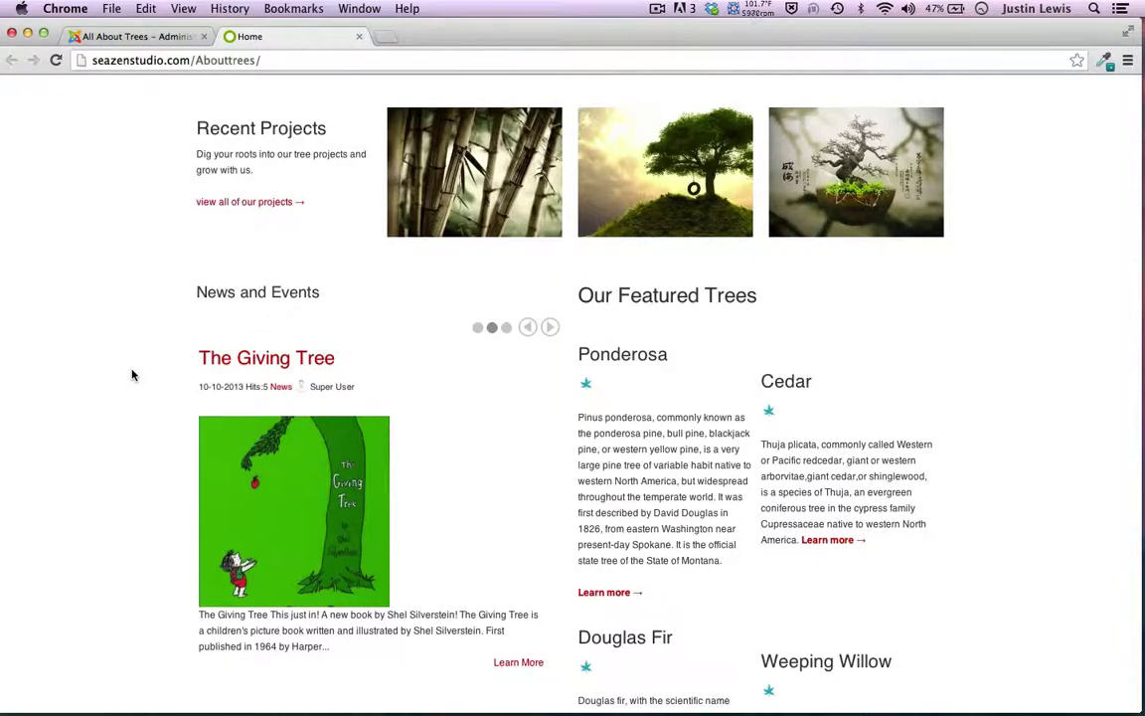
scroll(125, 388, up, 3)
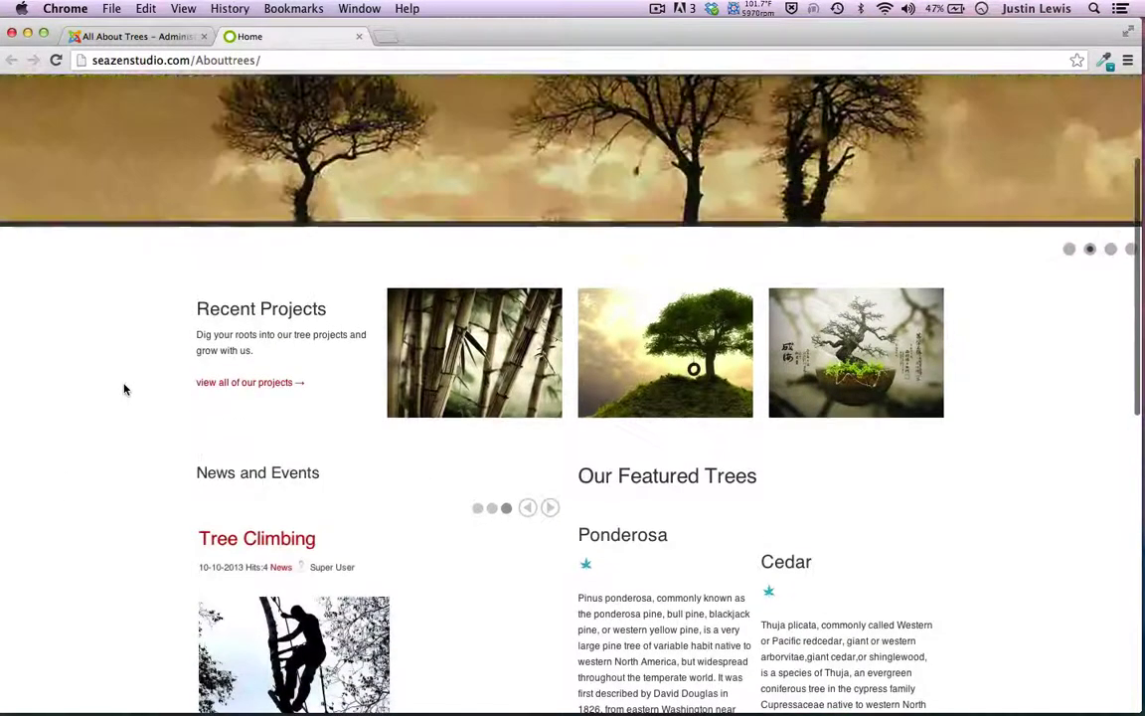
scroll(122, 388, down, 4)
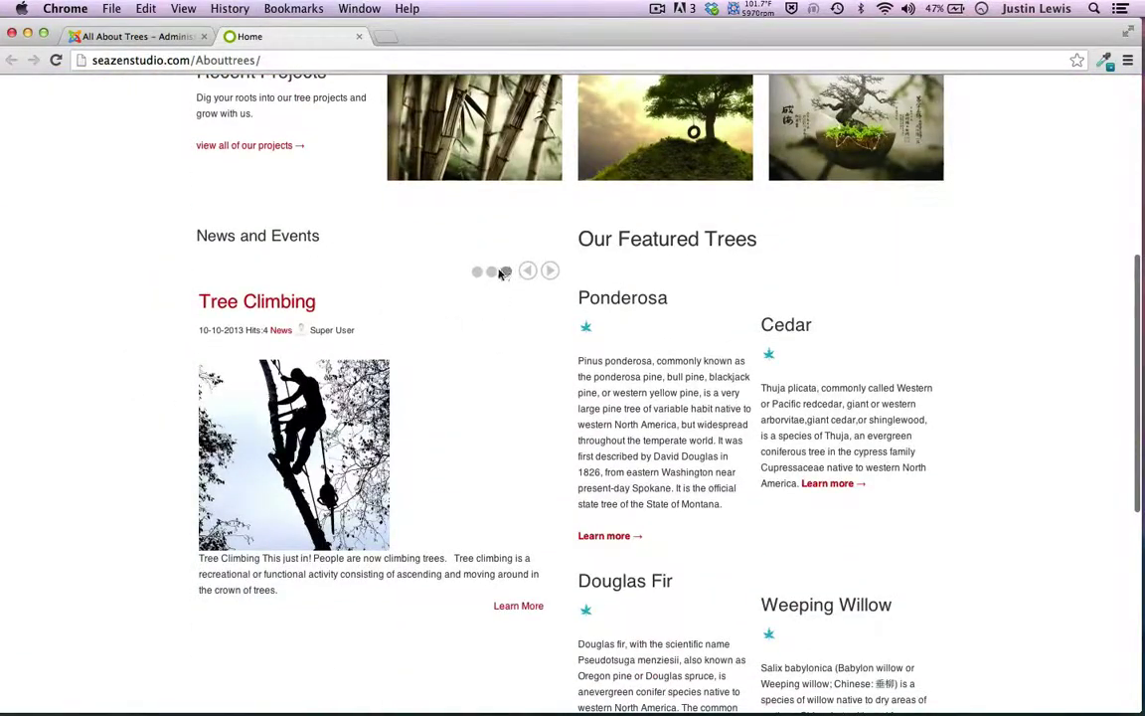
click(492, 272)
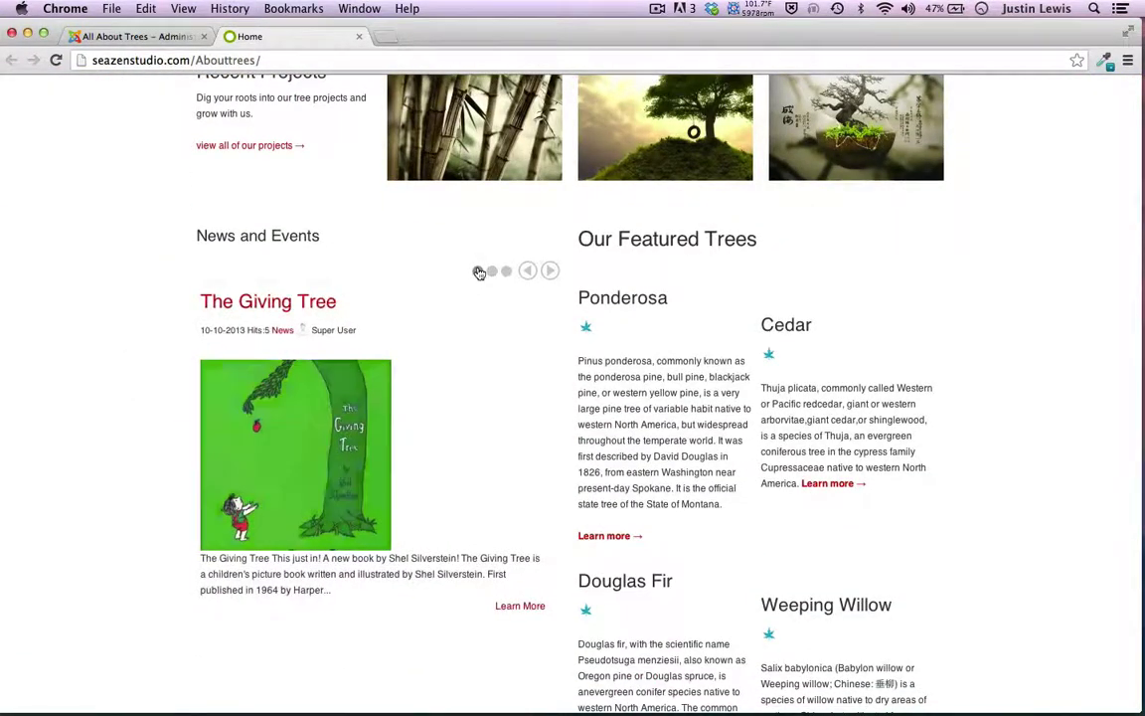
click(478, 272)
click(507, 272)
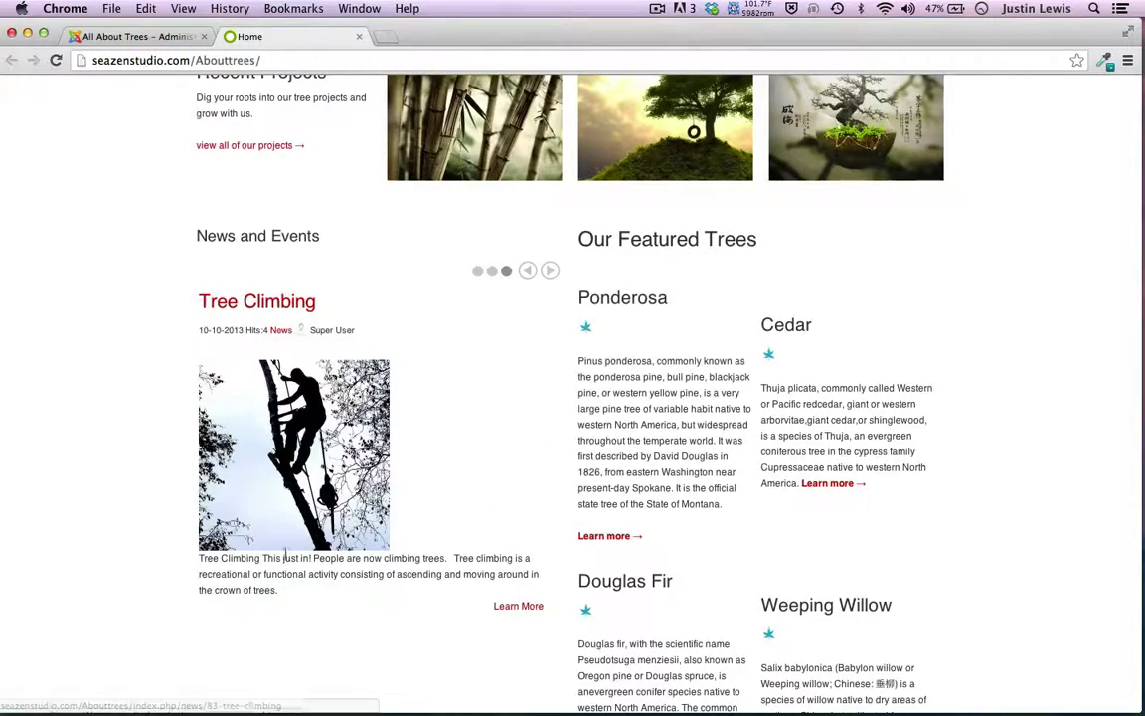
scroll(249, 487, up, 5)
scroll(256, 512, up, 3)
scroll(255, 511, down, 9)
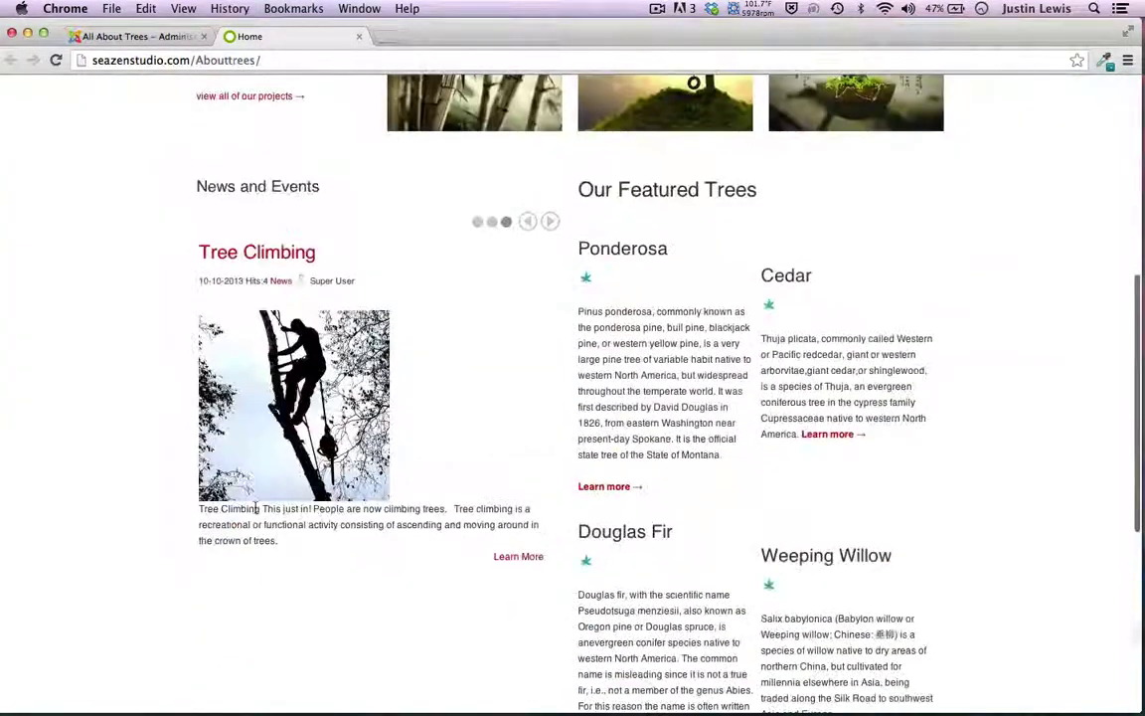
Save and close the Recent Tree Projects module in the Joomla administration, and open the News and Events module
click(157, 37)
click(883, 181)
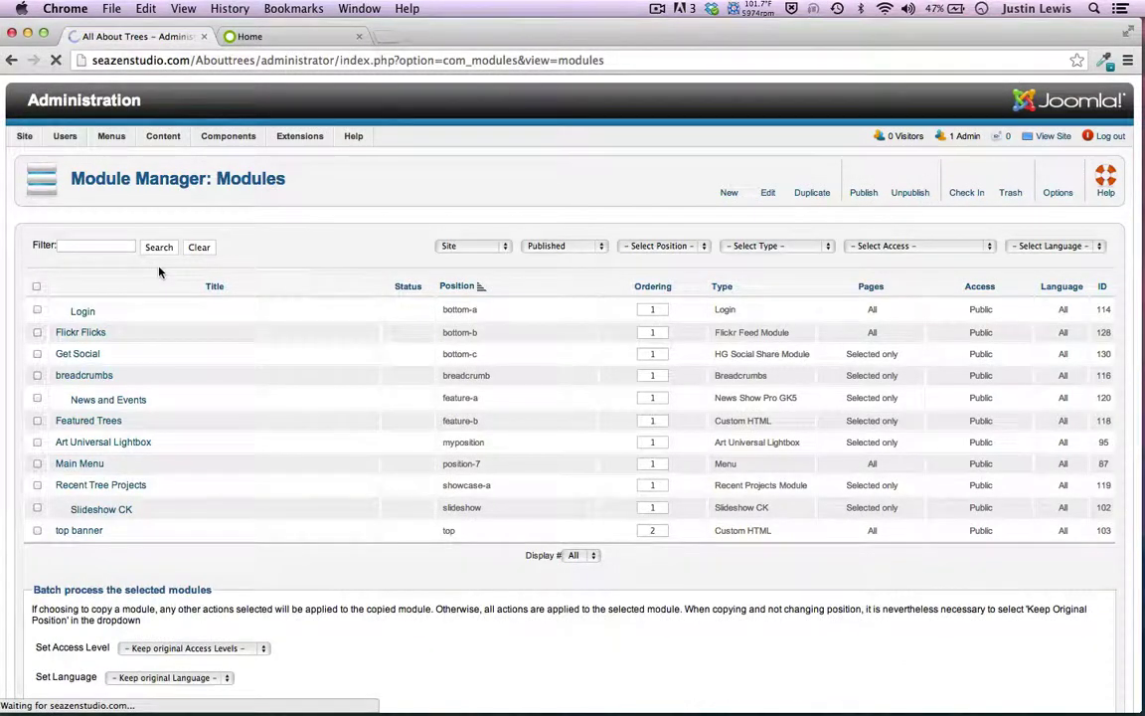
click(114, 402)
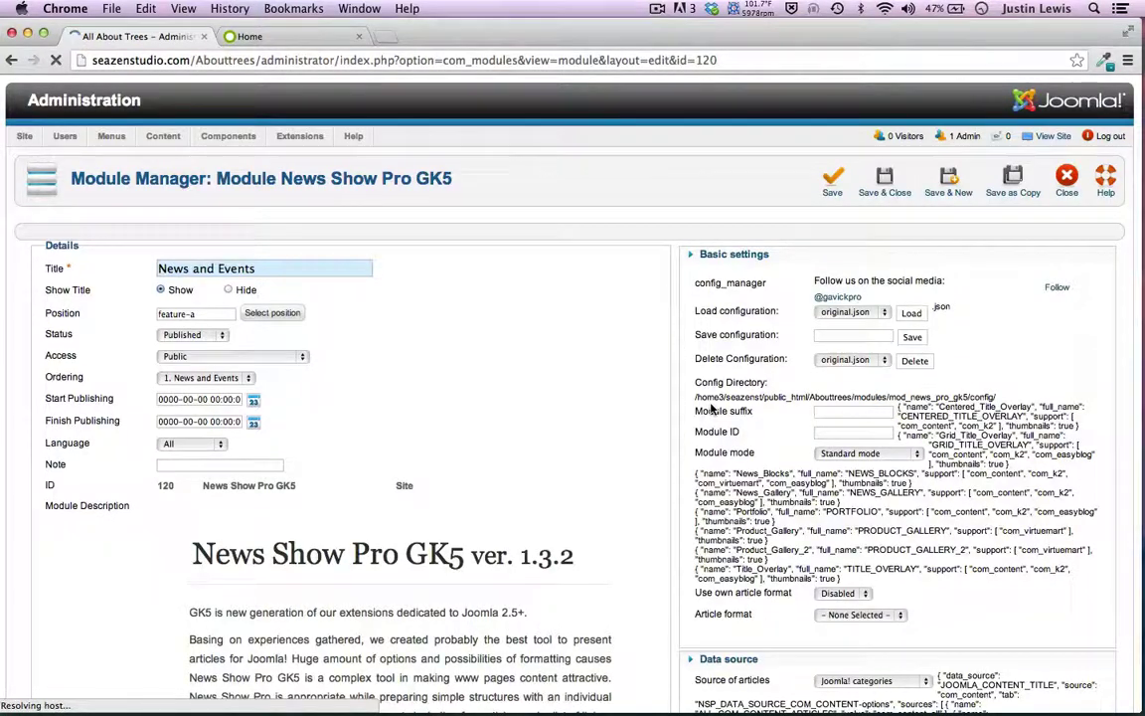
Read the News and Events module's details and description, and open the NSP GK5 project website link
scroll(711, 408, down, 3)
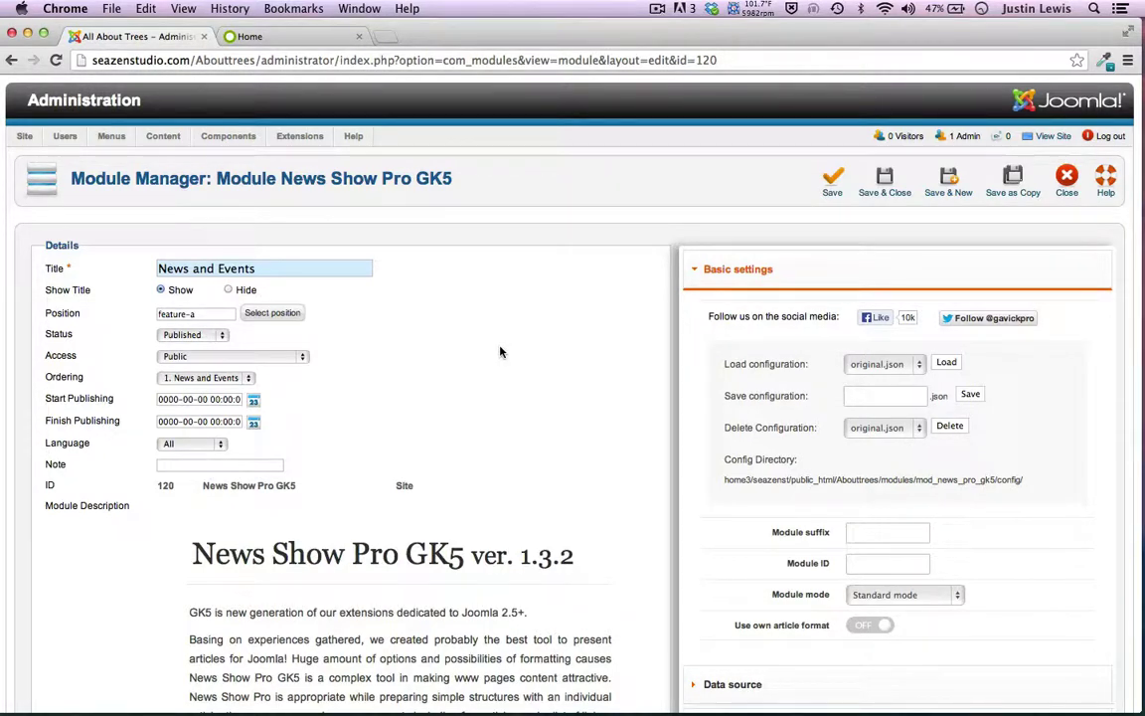
scroll(500, 351, down, 3)
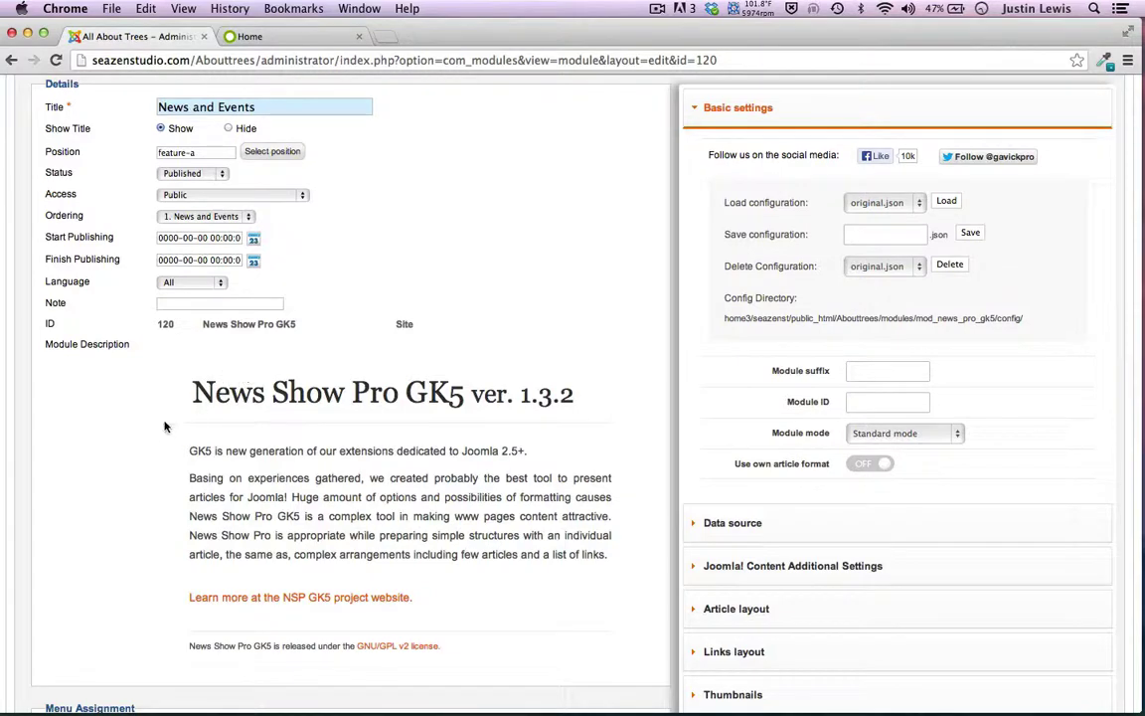
scroll(185, 517, down, 2)
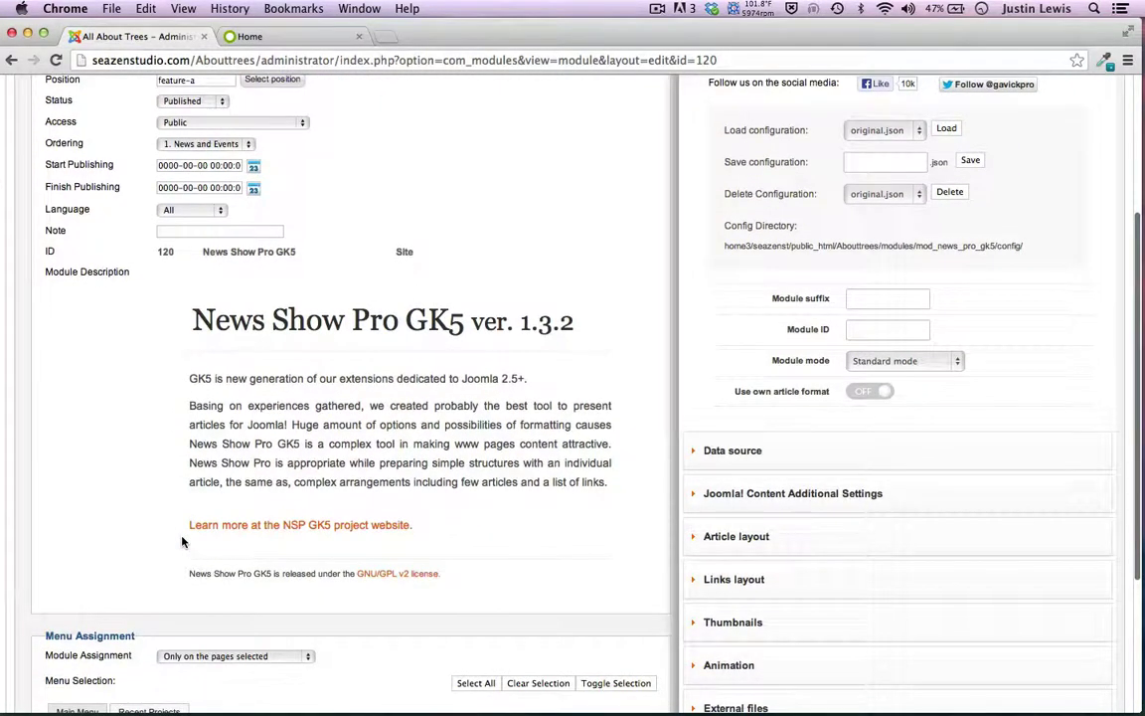
scroll(181, 541, up, 2)
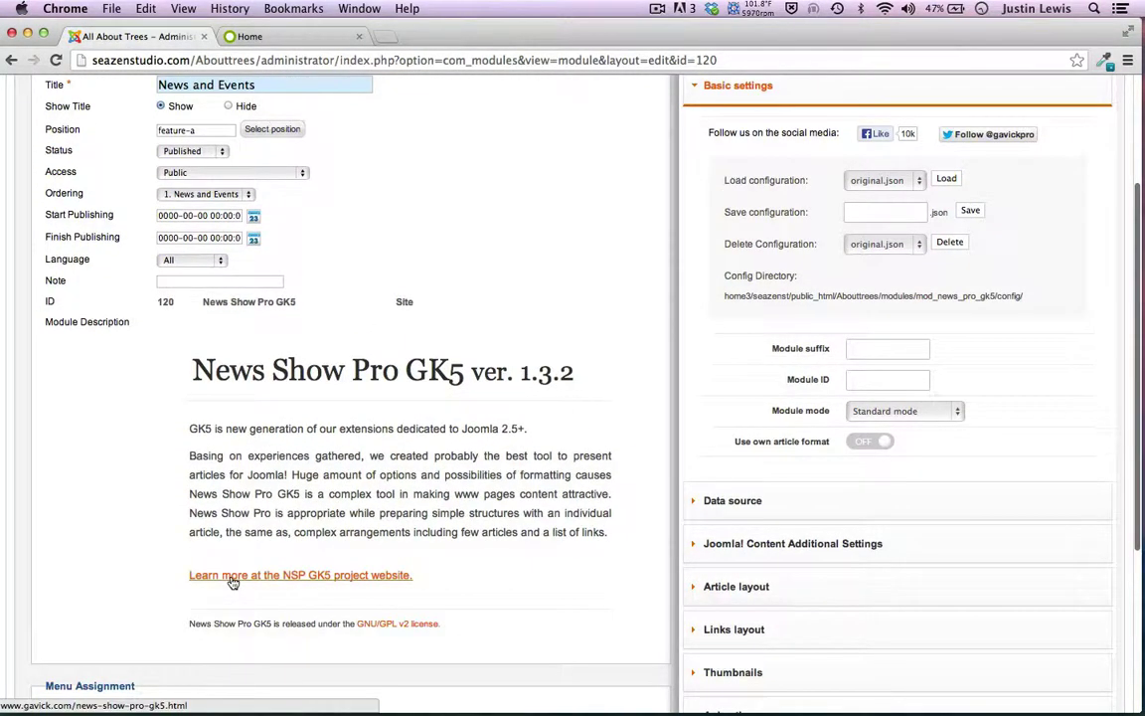
click(231, 575)
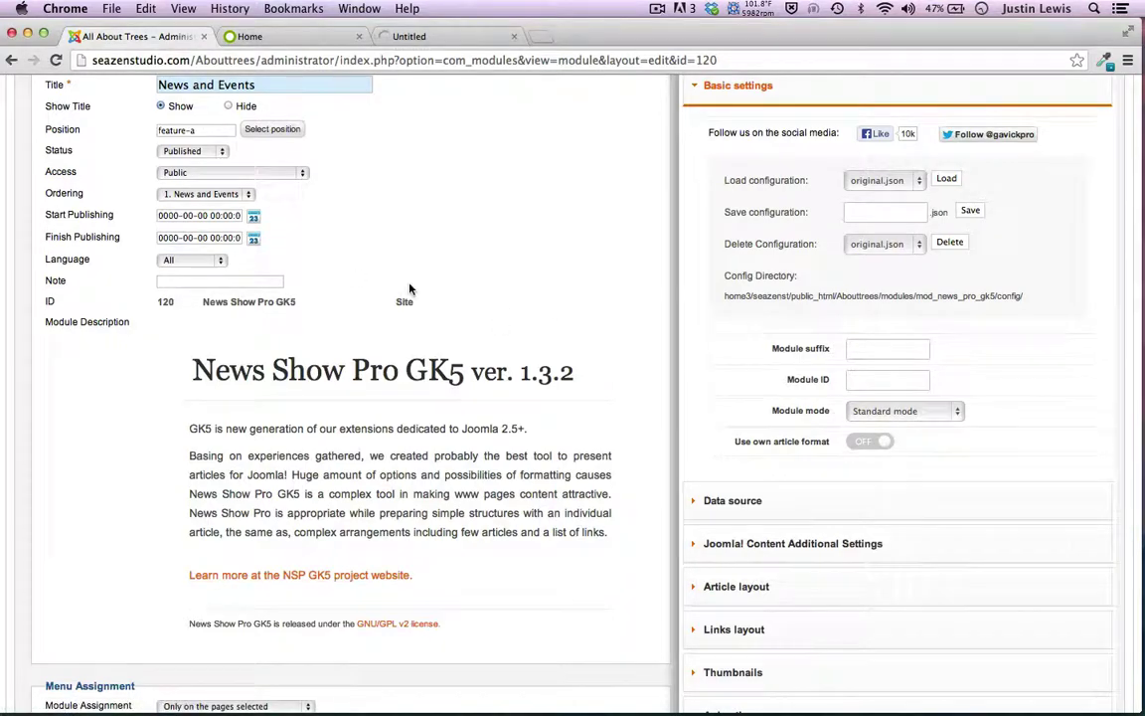
View the News and Events module's Data source settings and the options offered for its source of articles
scroll(410, 289, up, 5)
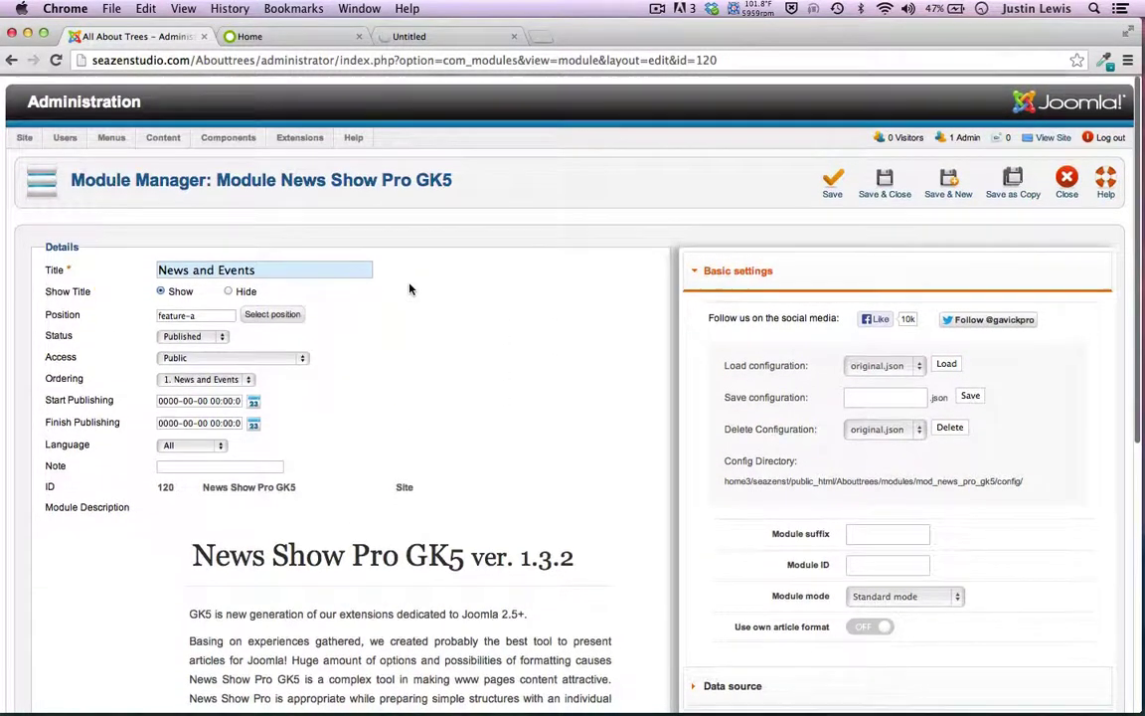
scroll(409, 288, down, 1)
scroll(528, 299, down, 8)
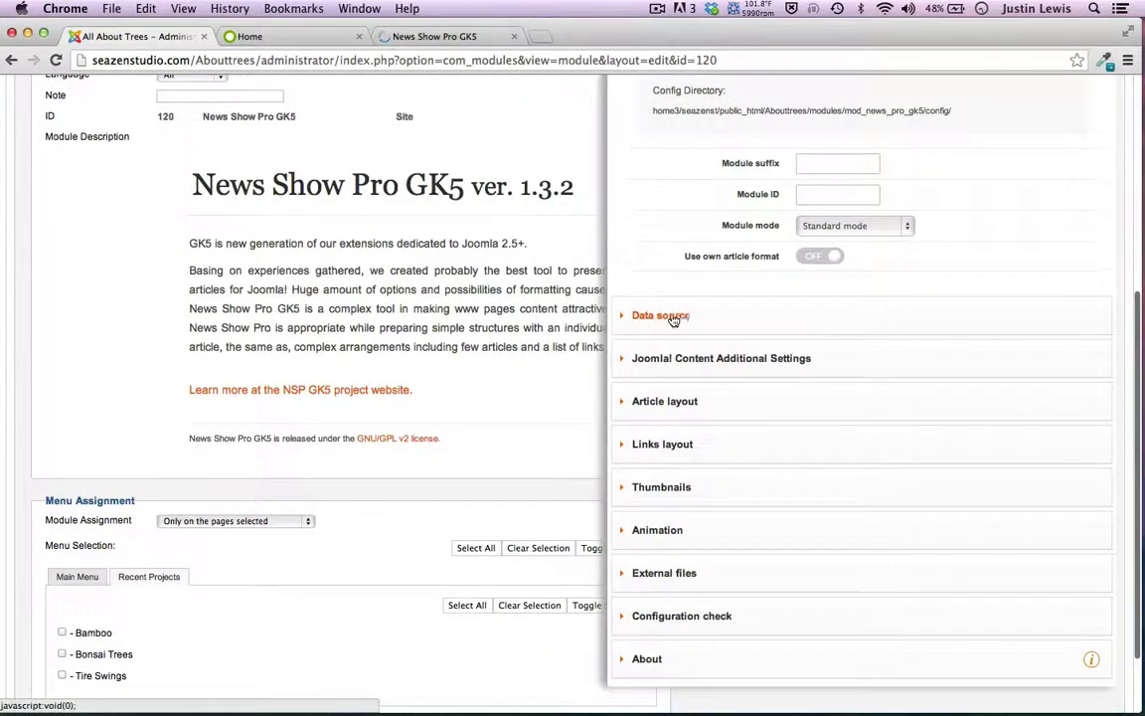
click(684, 315)
scroll(682, 311, up, 5)
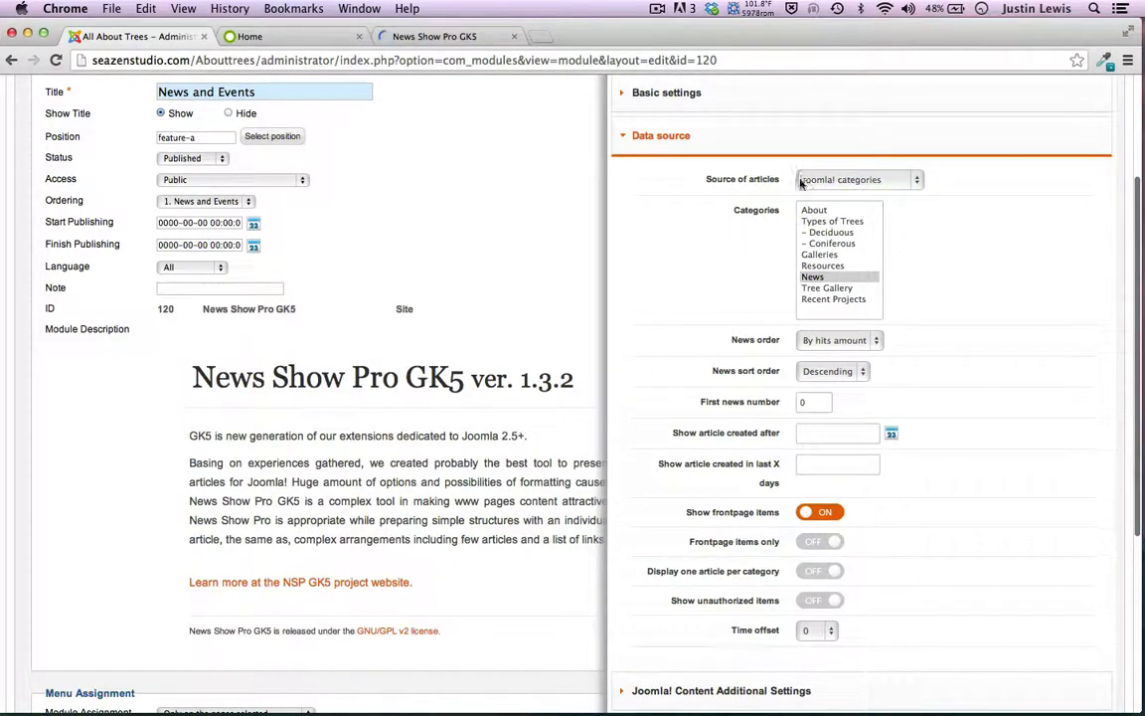
click(883, 181)
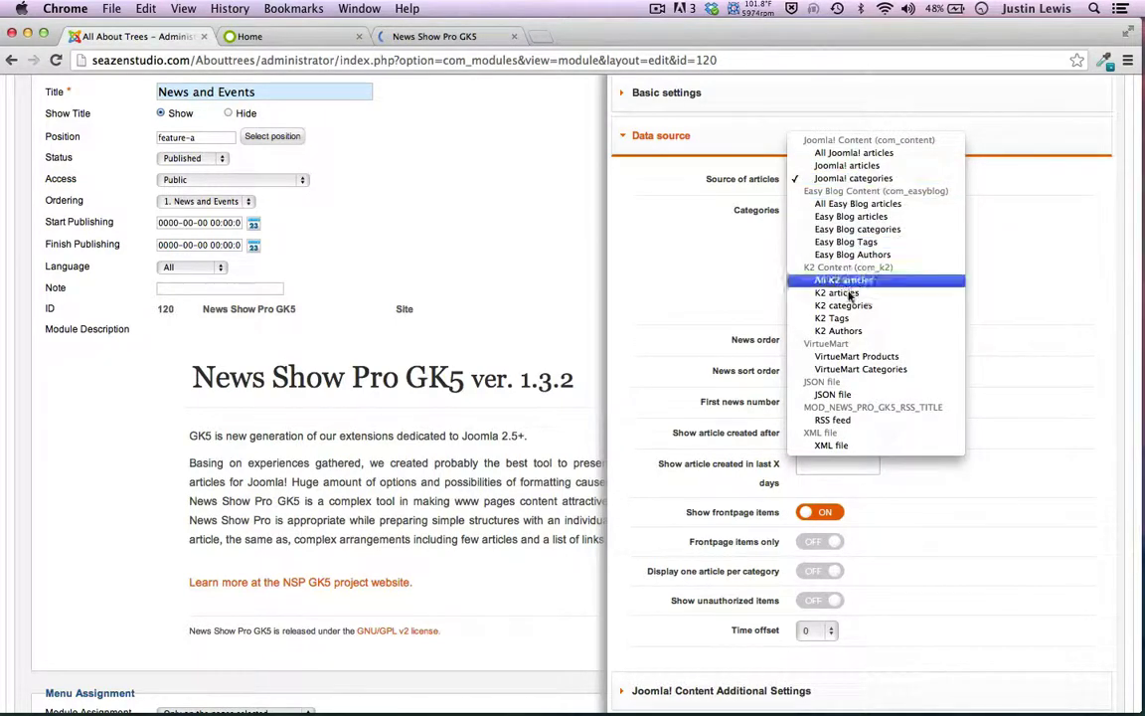
click(706, 227)
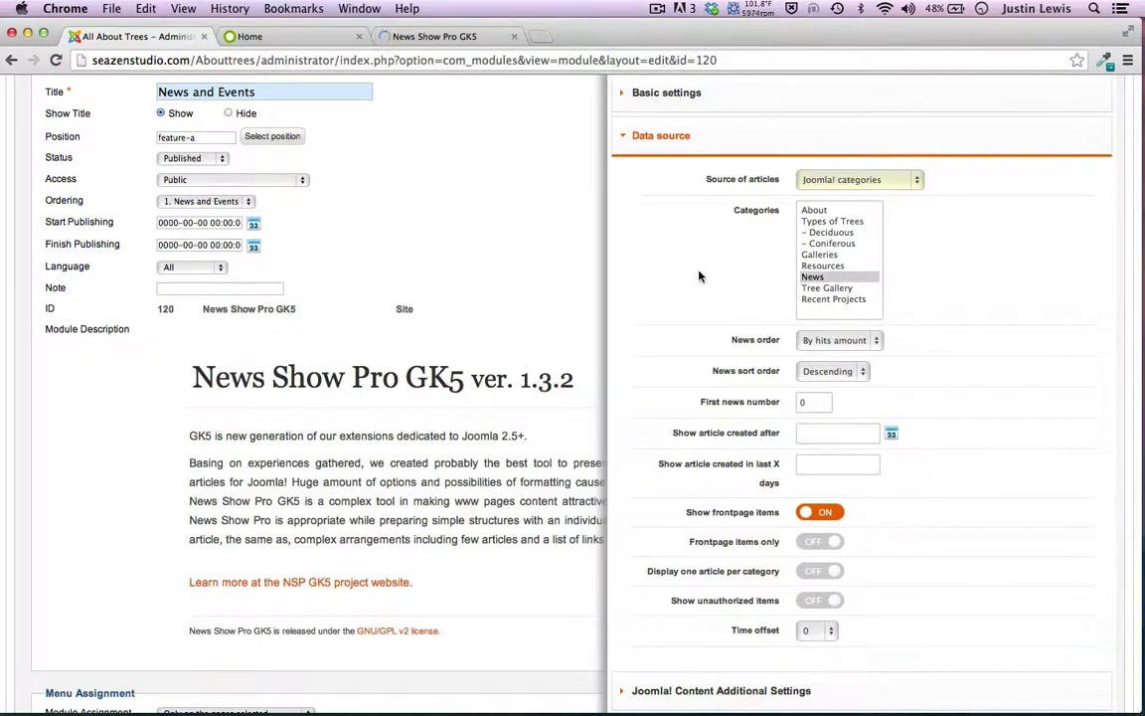
Examine the article category selection and the options for News order and News sort order in the Data source settings
scroll(698, 276, up, 5)
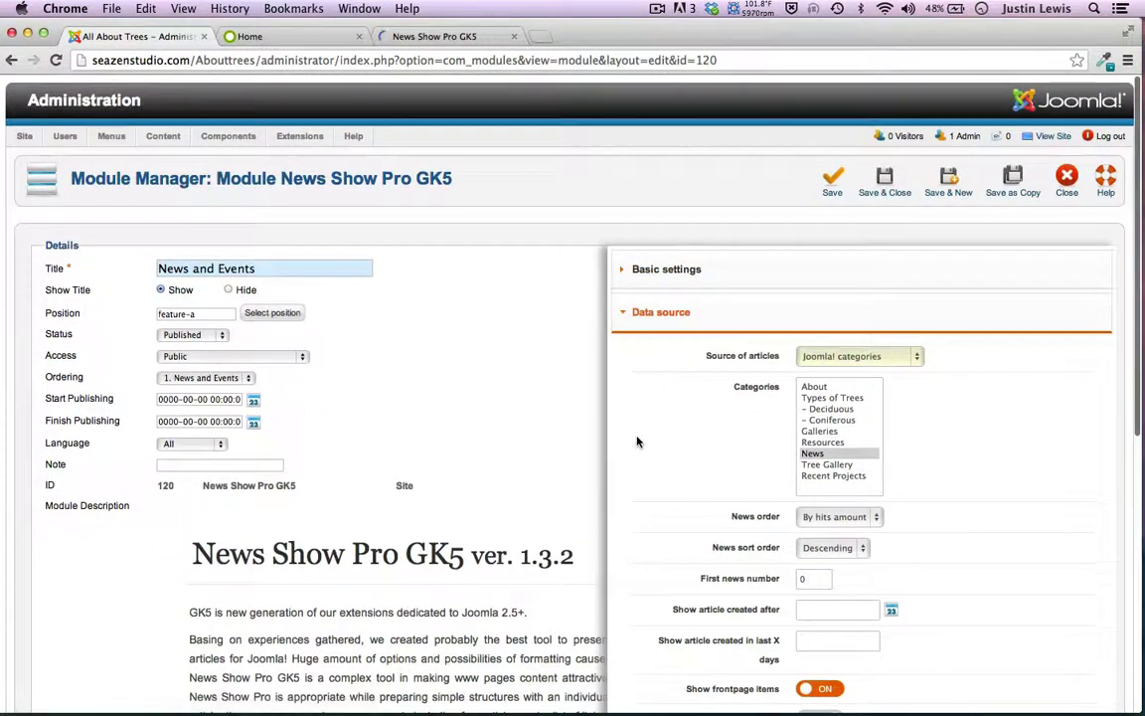
scroll(638, 441, down, 2)
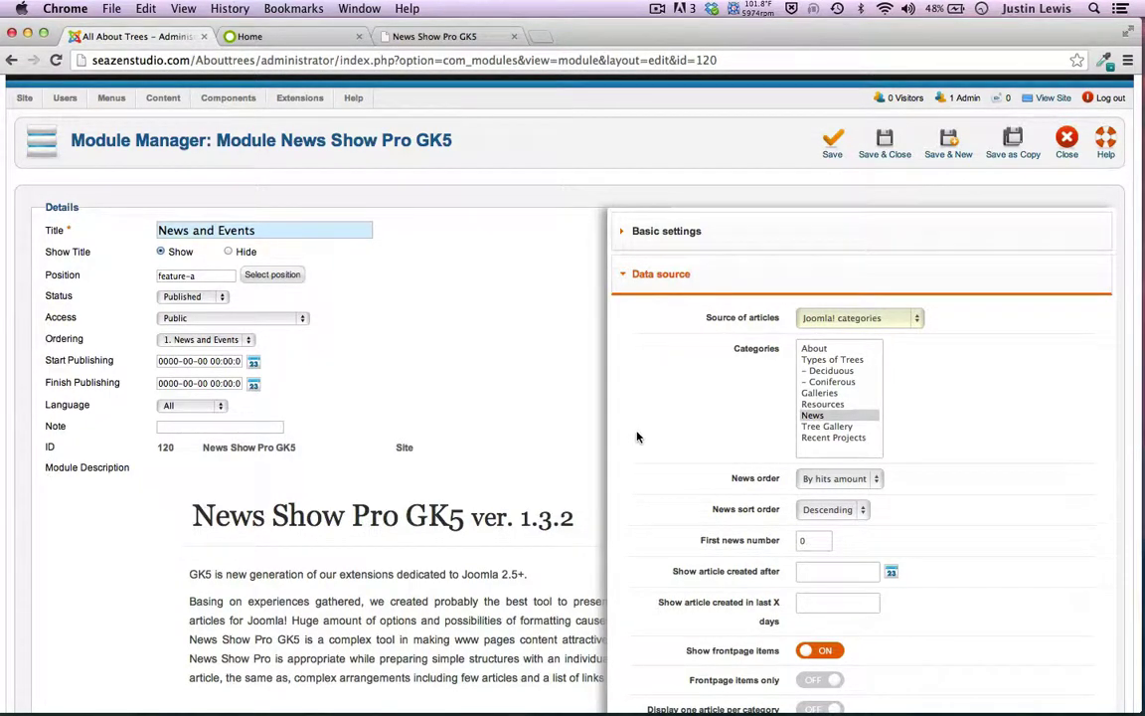
scroll(637, 435, down, 3)
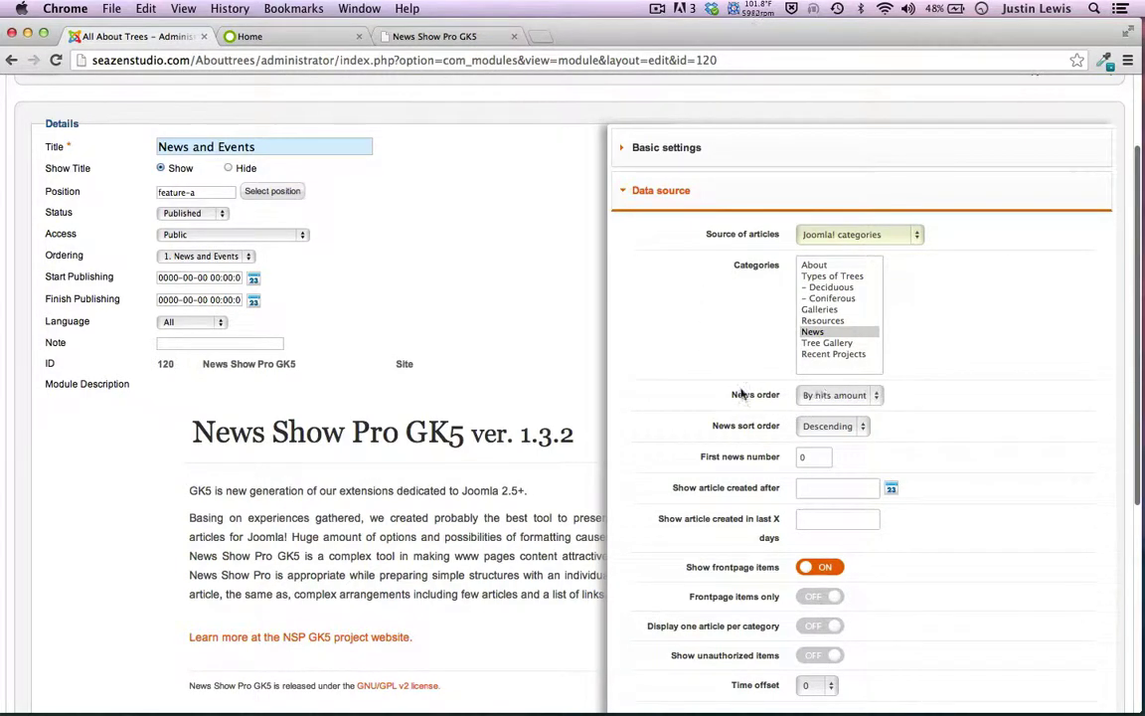
scroll(710, 409, down, 2)
click(811, 371)
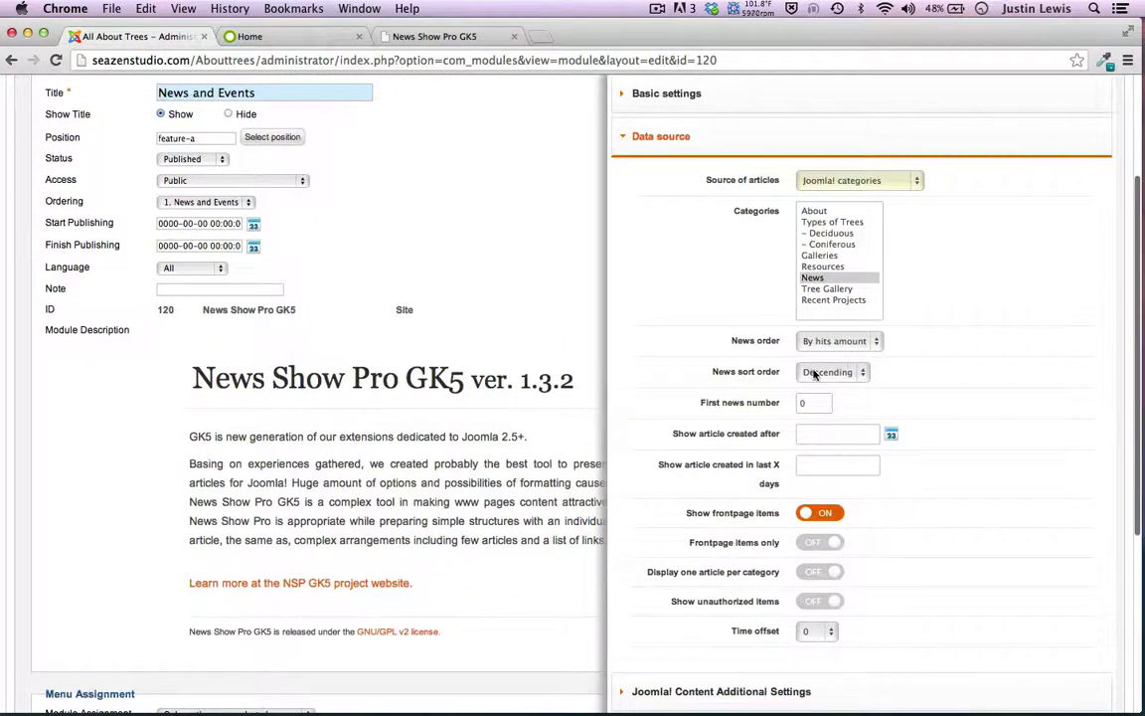
click(709, 277)
scroll(711, 283, down, 2)
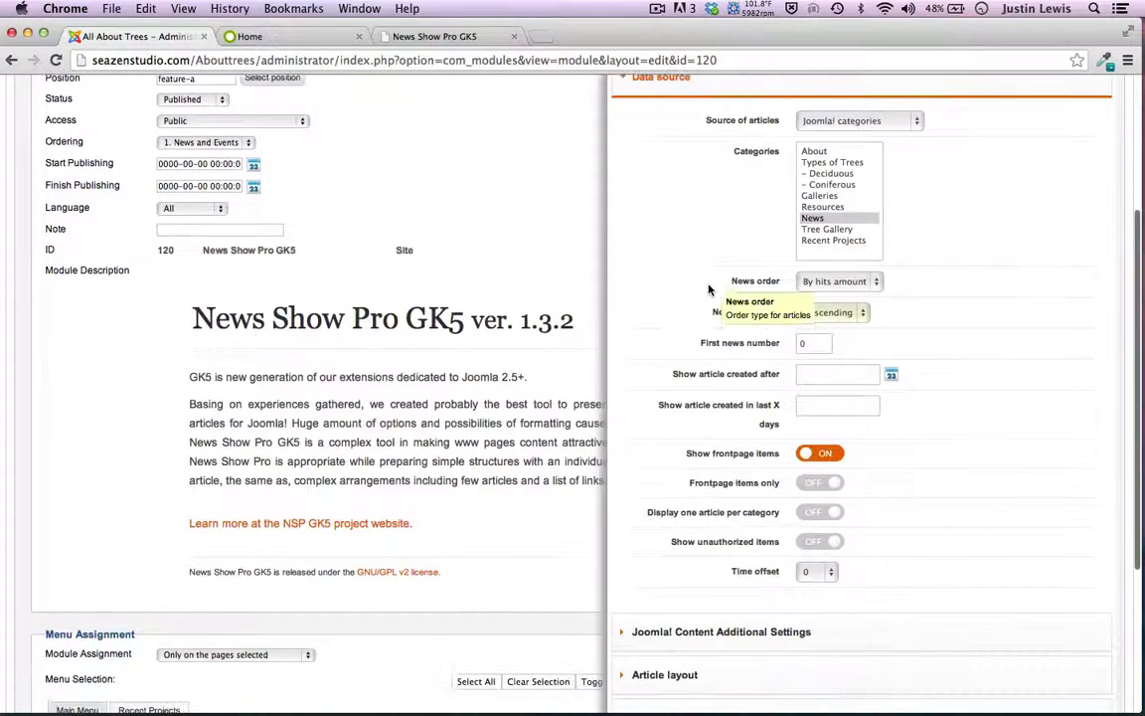
click(825, 285)
click(672, 176)
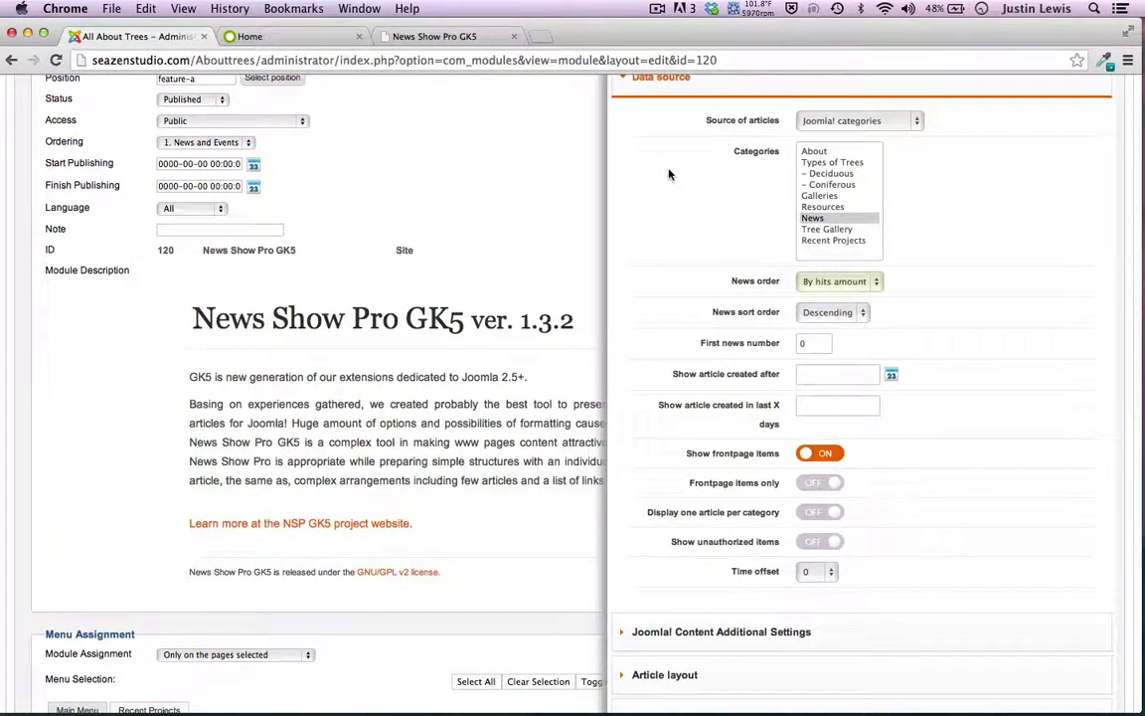
View the module's Article layout, Links layout and Thumbnails settings
scroll(669, 175, down, 3)
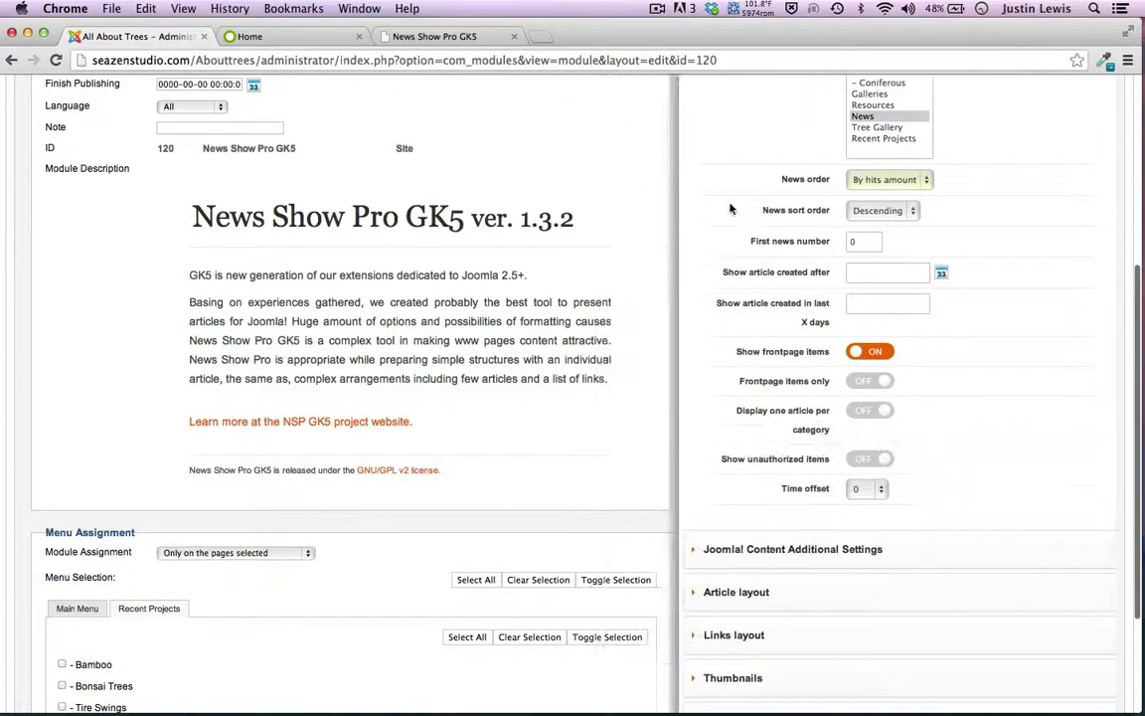
scroll(730, 207, down, 2)
scroll(731, 209, down, 2)
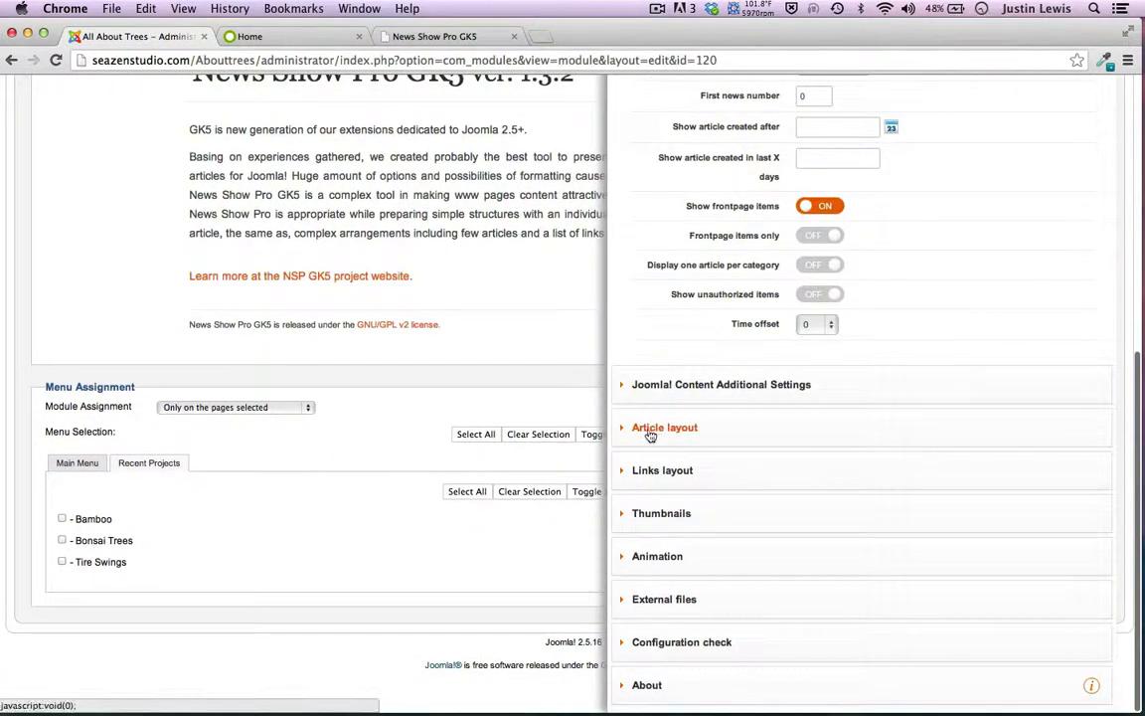
click(655, 429)
scroll(649, 435, down, 4)
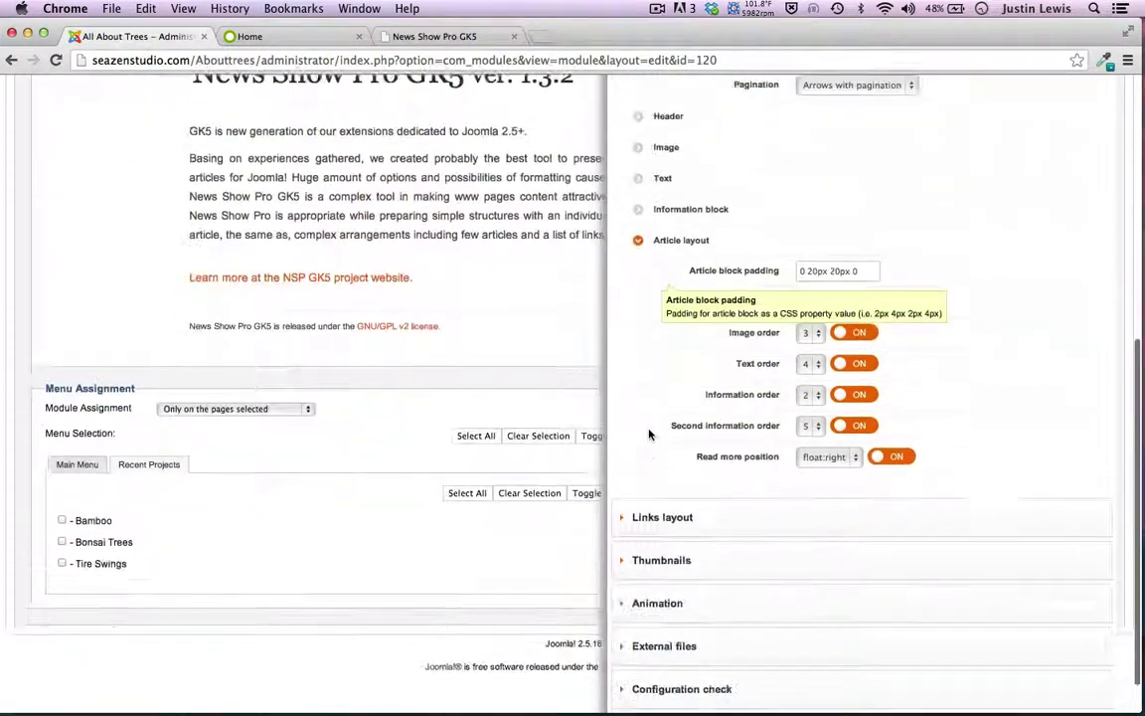
click(634, 468)
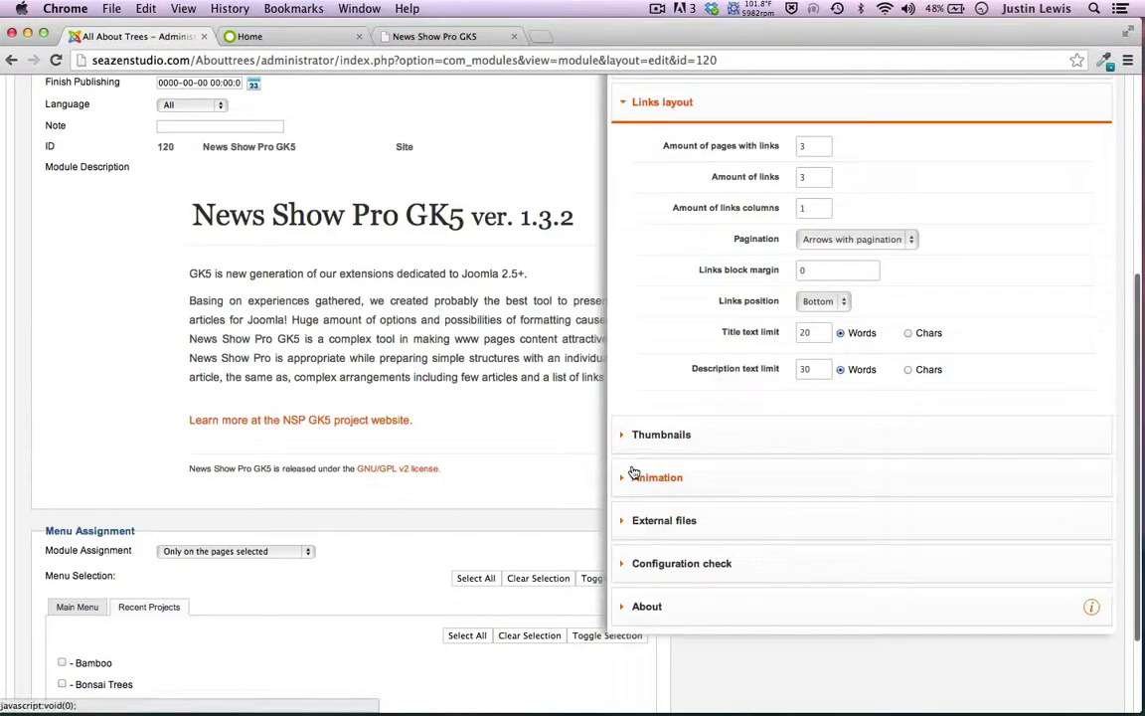
click(623, 434)
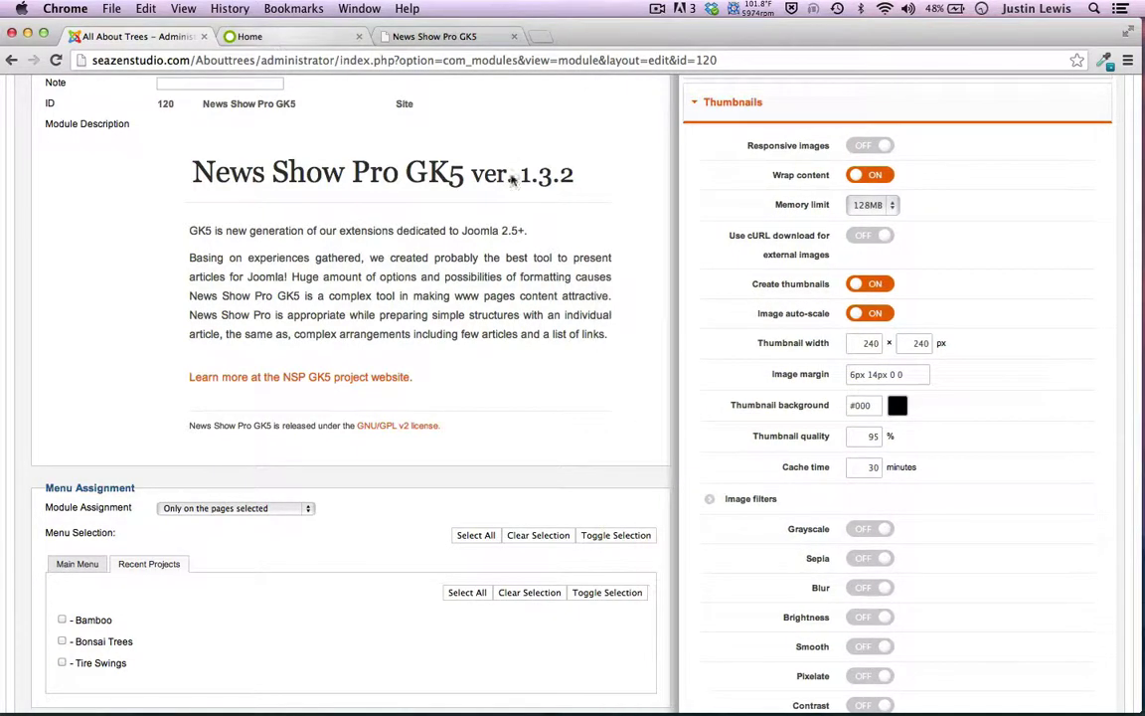
Return to the live home page and cycle back through the News and Events slides to check their images and text
click(247, 36)
click(528, 221)
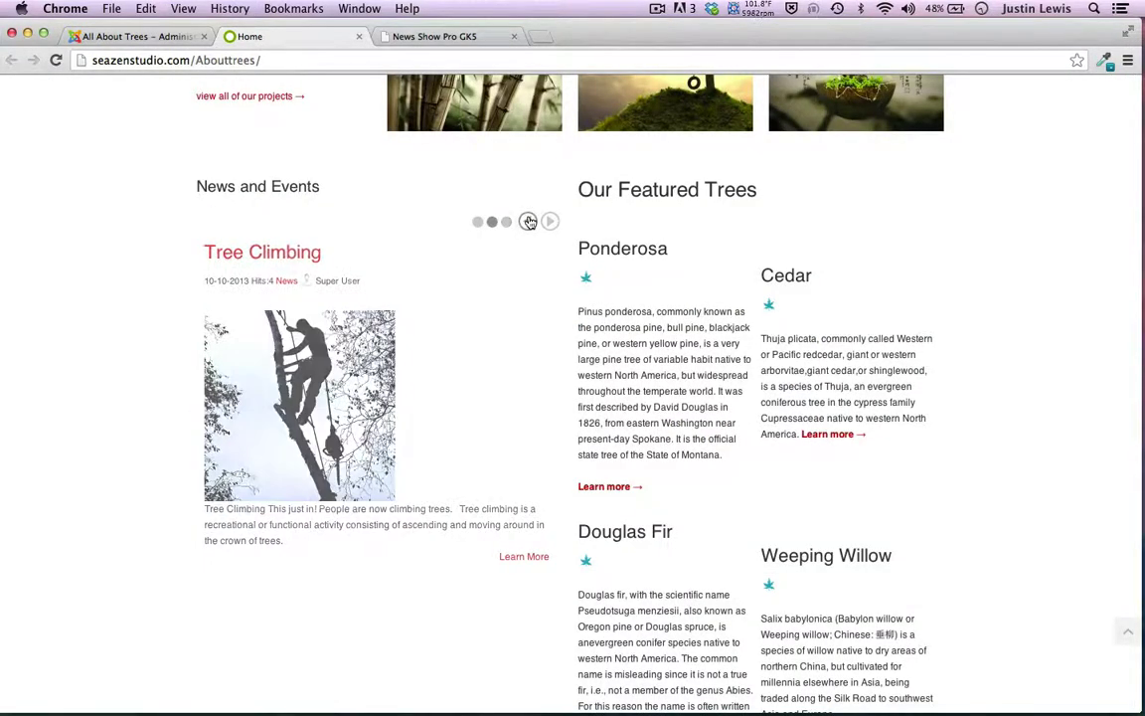
click(528, 221)
click(527, 220)
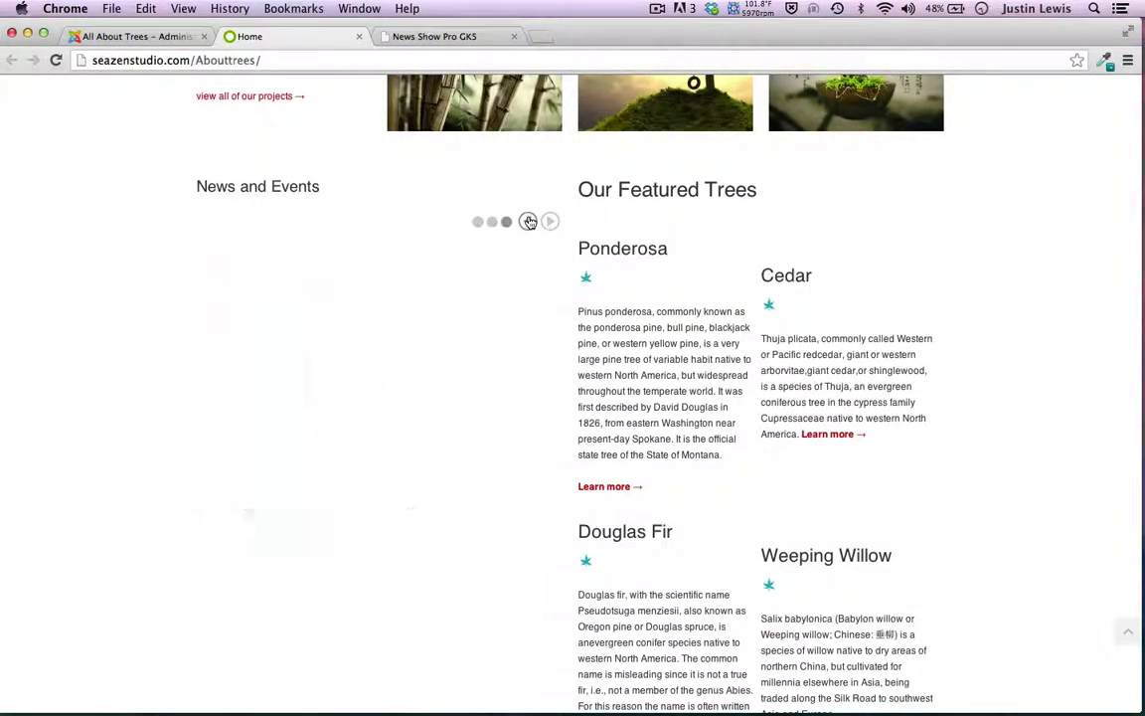
click(528, 221)
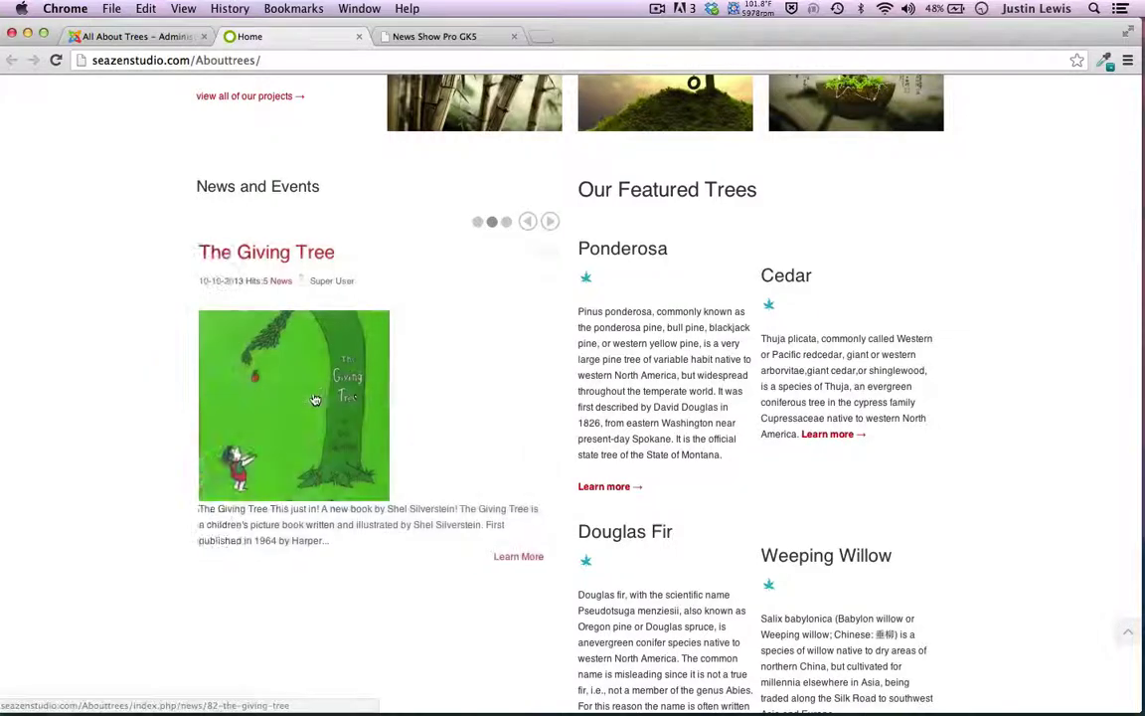
click(528, 221)
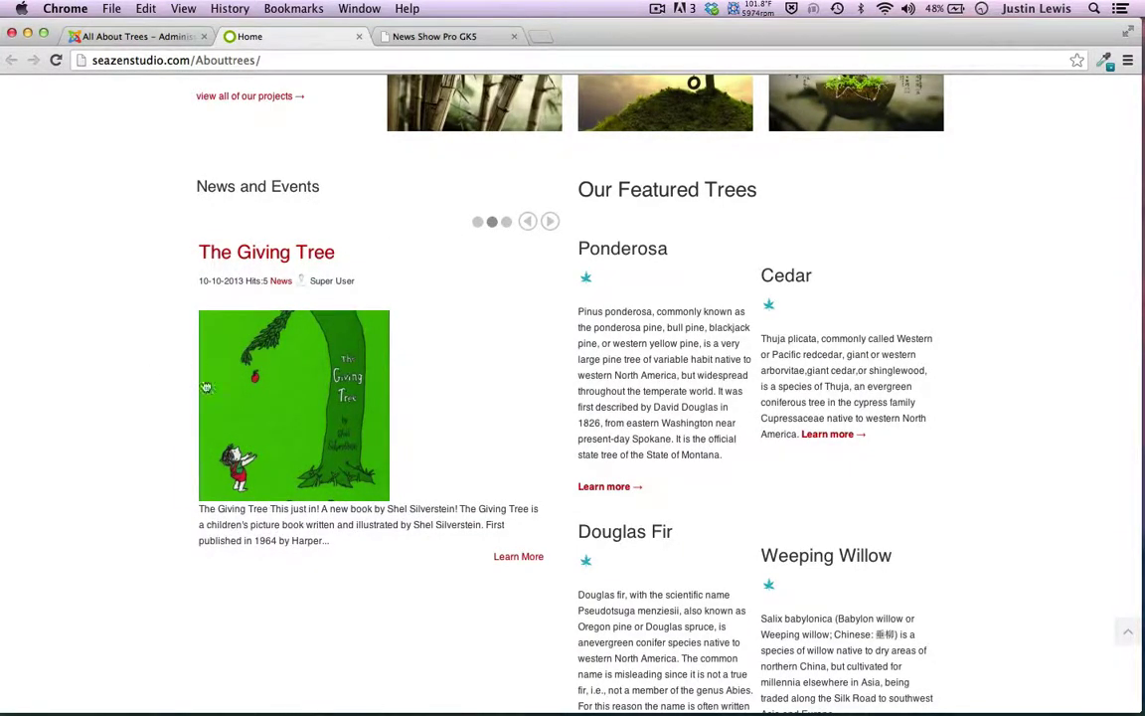
scroll(532, 309, up, 5)
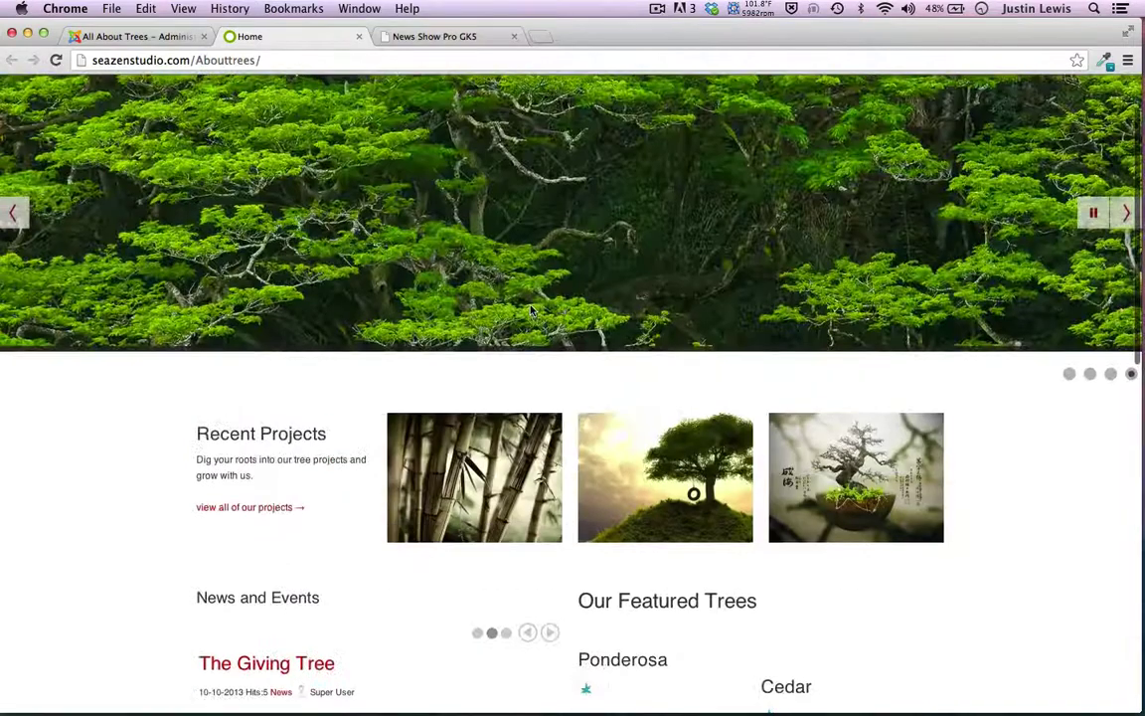
View the News and Events slides on the live home page, then the News Show Pro GK5 product page
scroll(171, 438, down, 2)
scroll(171, 438, down, 2)
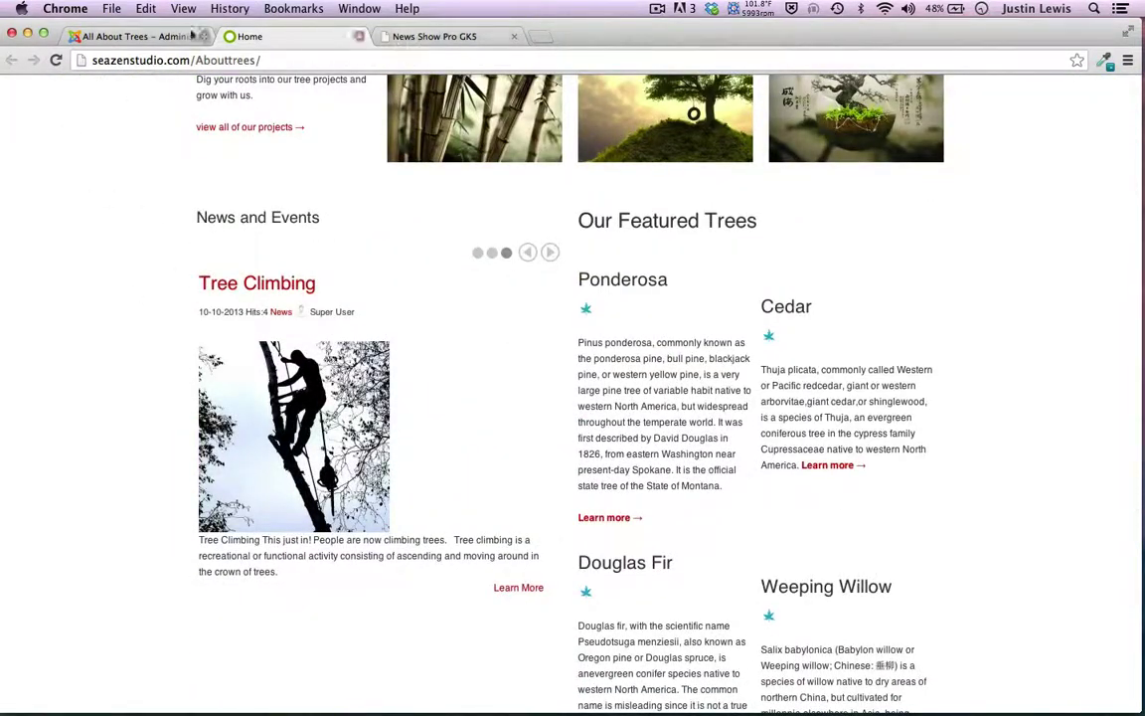
click(445, 38)
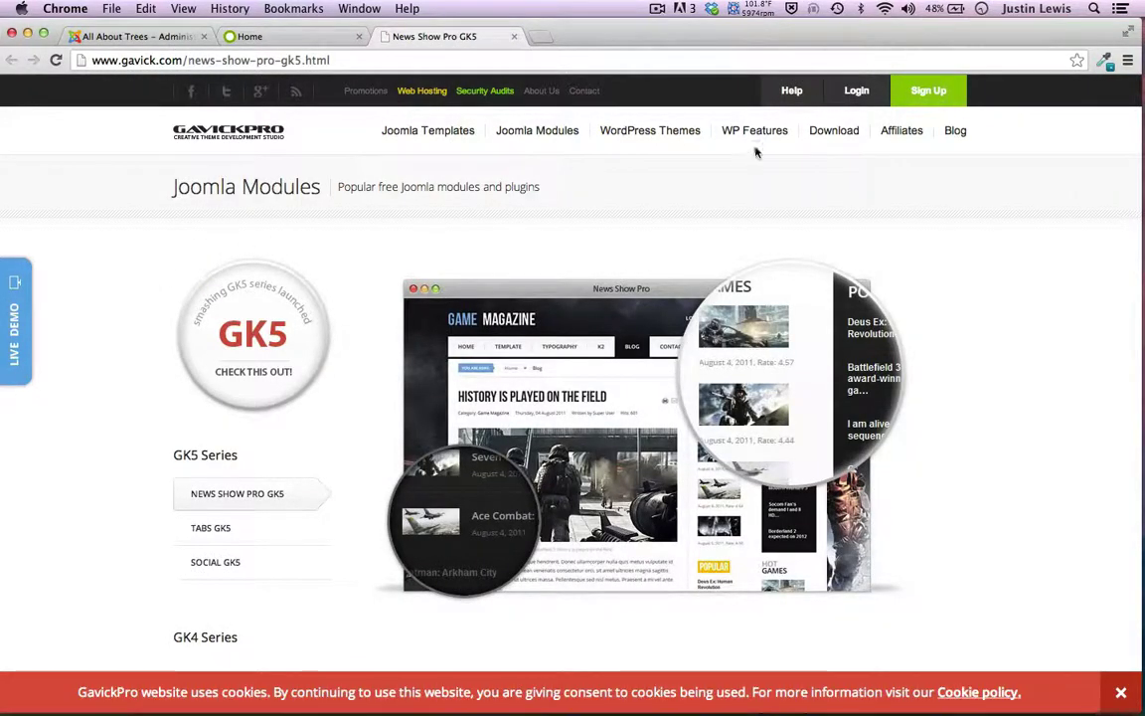
Return to the News and Events module settings, collapse the Thumbnails section and check the module's Position field
click(124, 39)
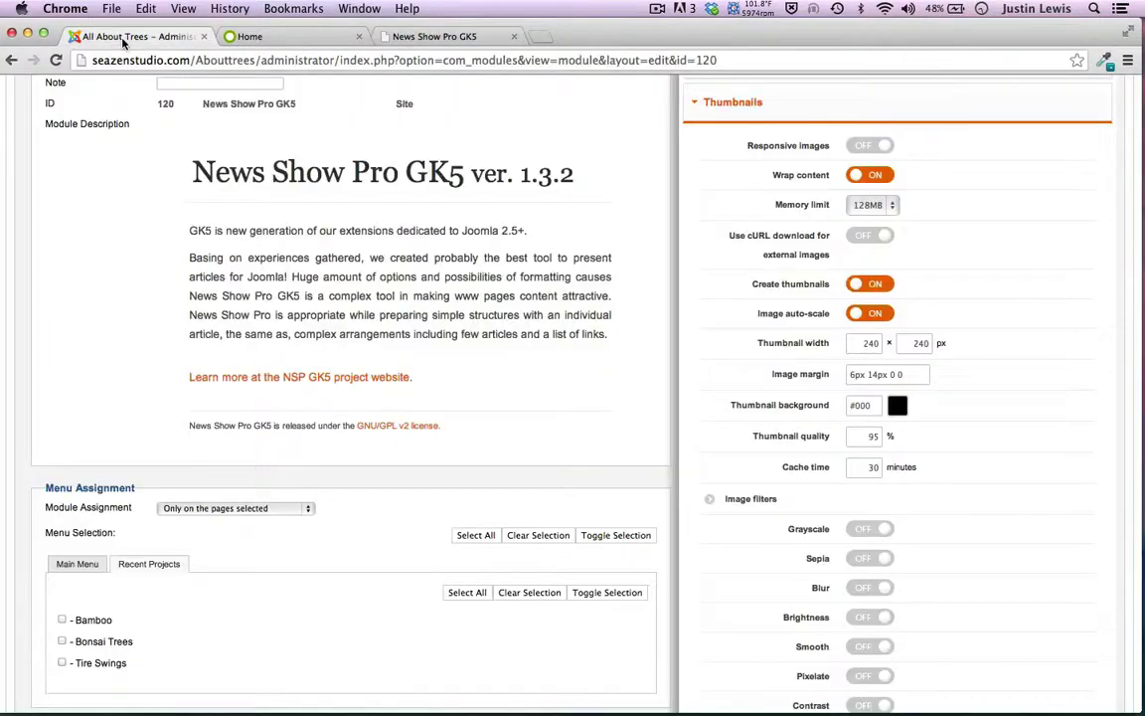
scroll(150, 372, up, 8)
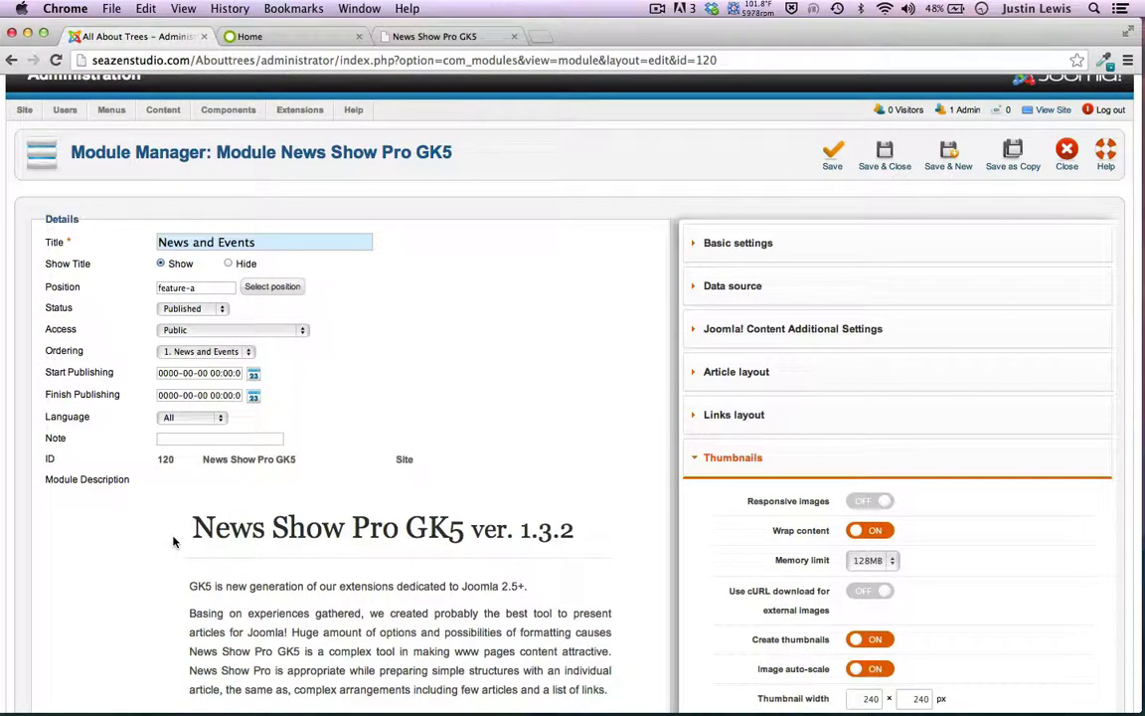
click(589, 450)
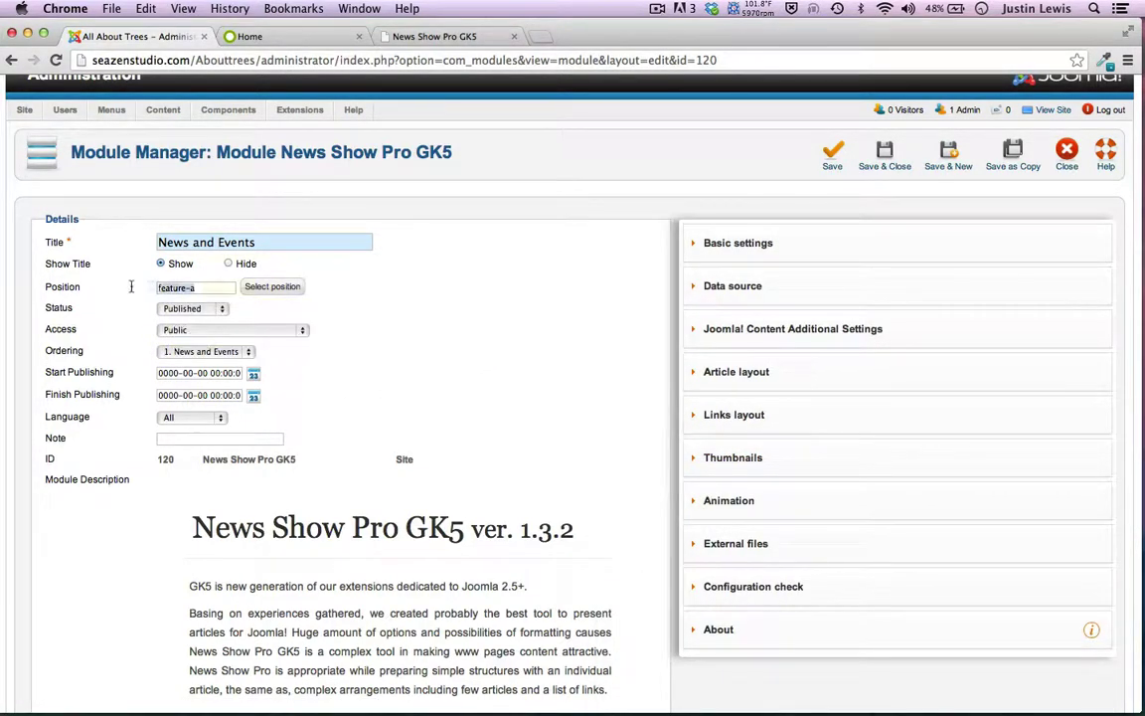
click(395, 341)
Examine the News and Events and Our Featured Trees sections on the live home page
click(286, 36)
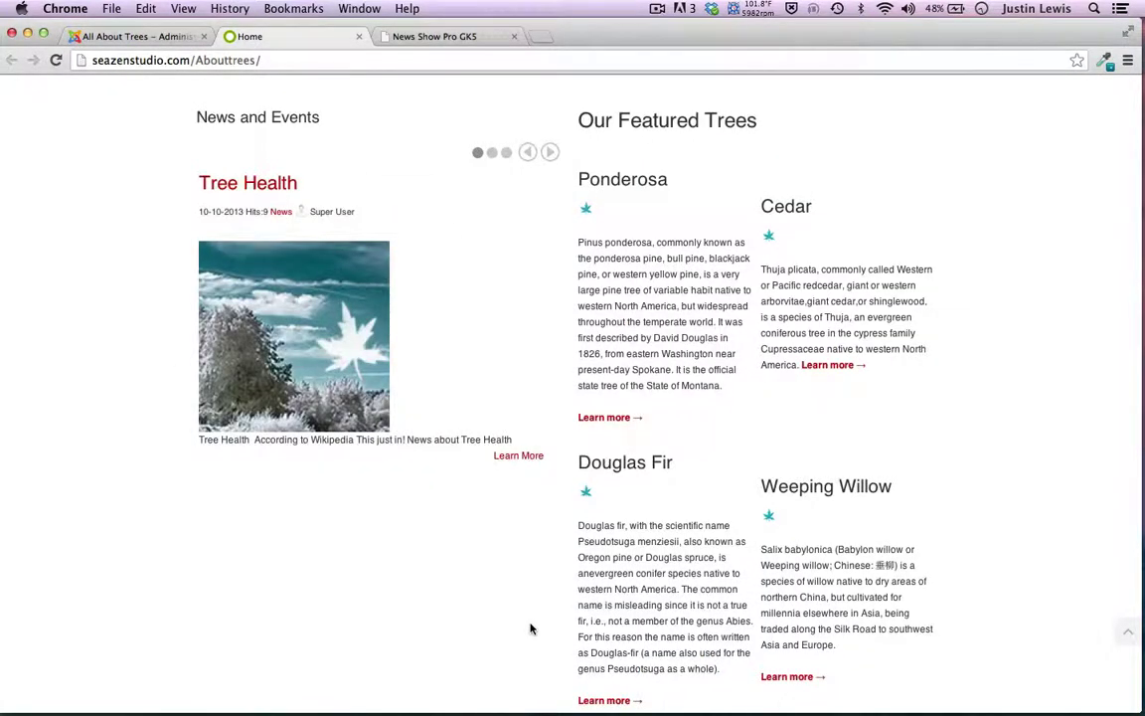
scroll(530, 629, up, 4)
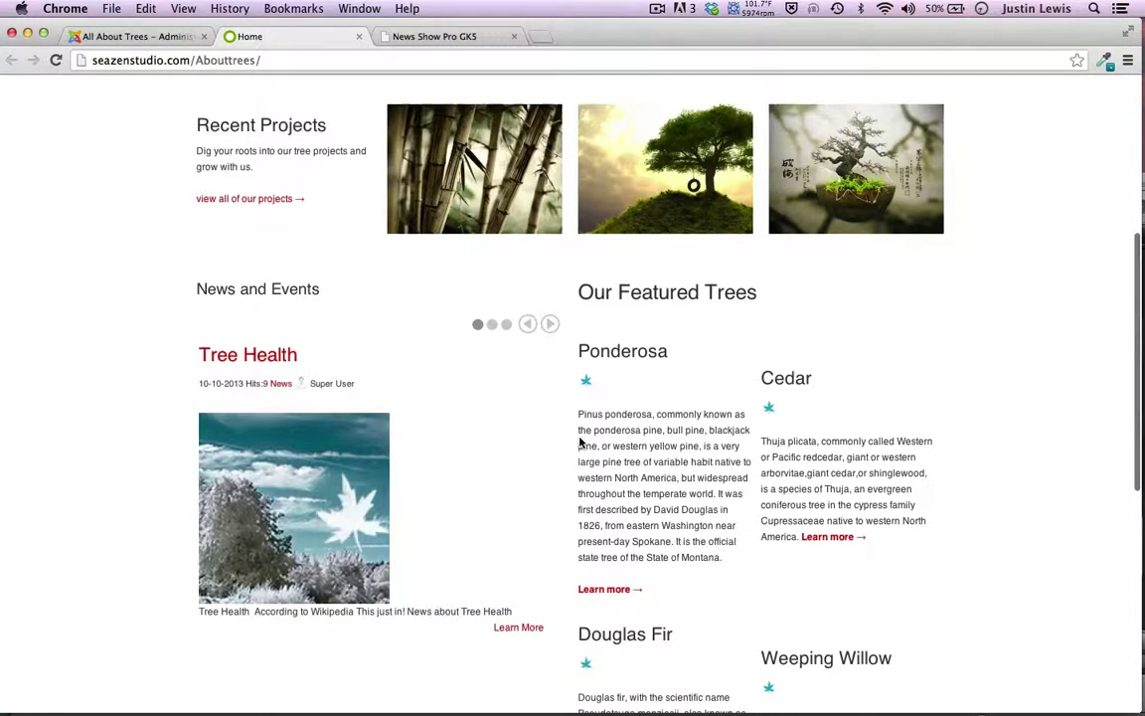
scroll(582, 443, down, 5)
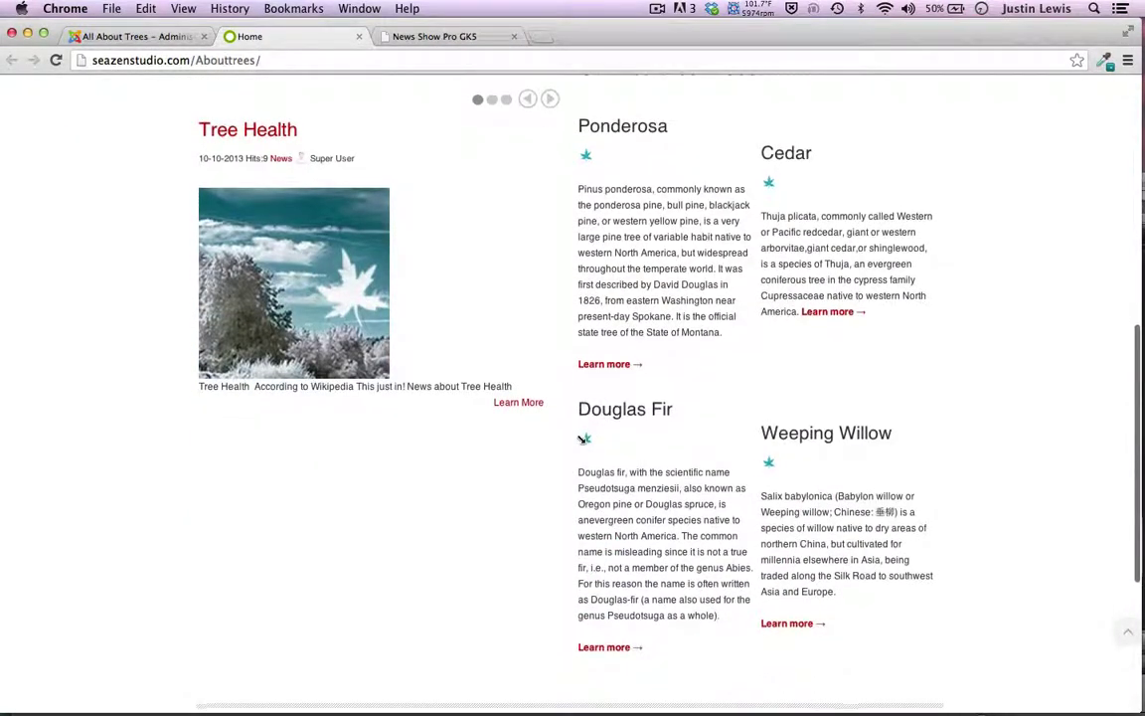
scroll(563, 583, up, 4)
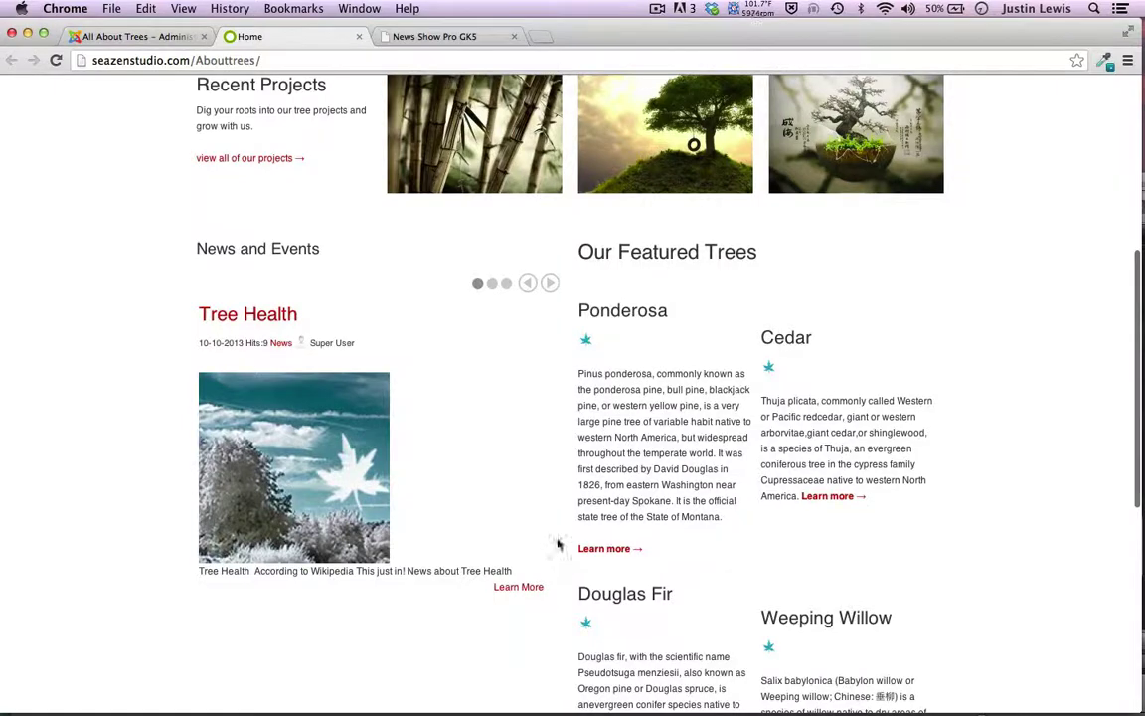
scroll(559, 545, up, 9)
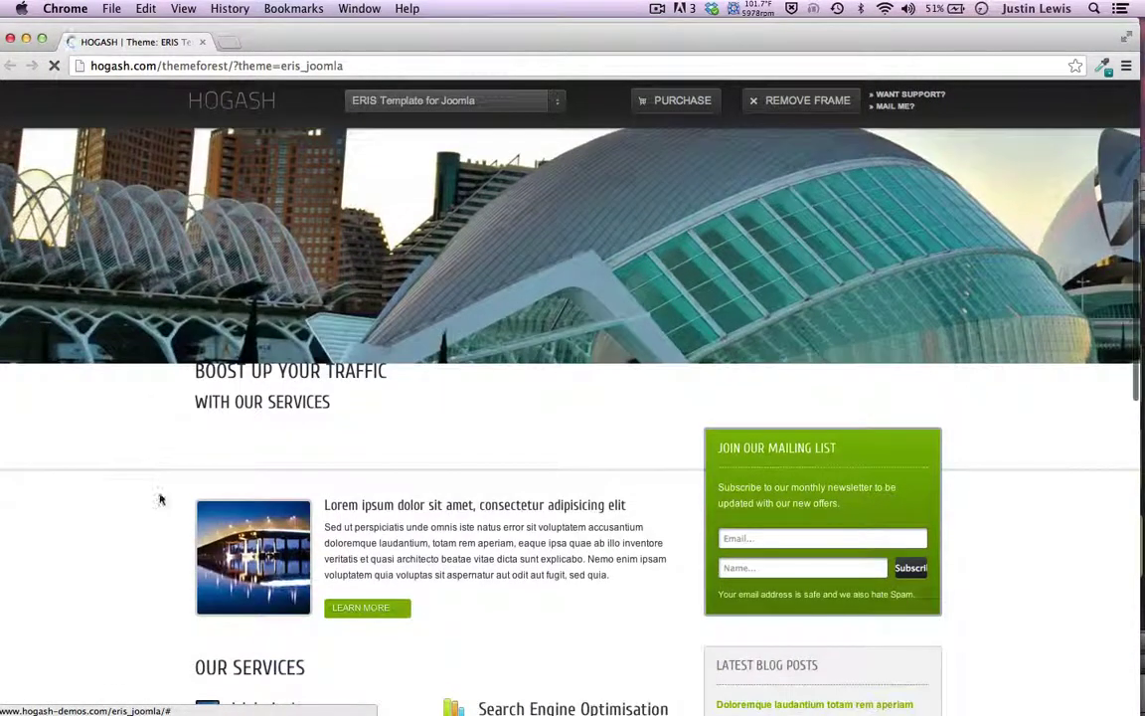
Look through the ERIS Joomla template demo page from the header slideshow to the footer
scroll(160, 497, down, 5)
scroll(159, 497, up, 5)
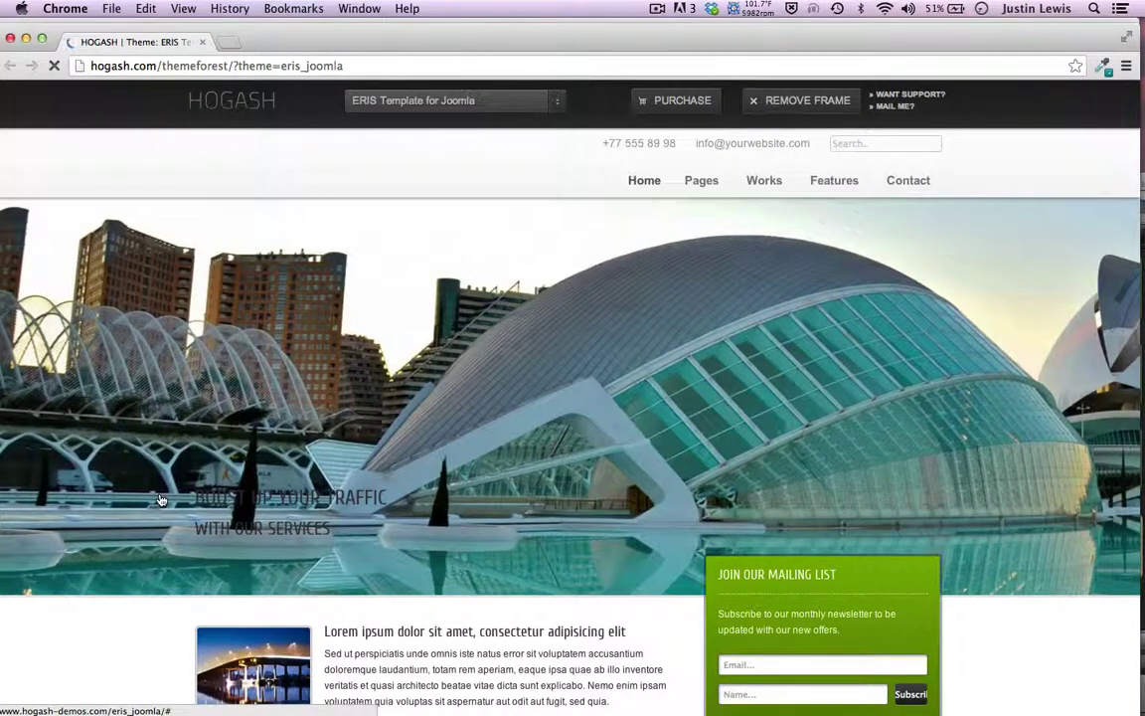
scroll(159, 497, down, 2)
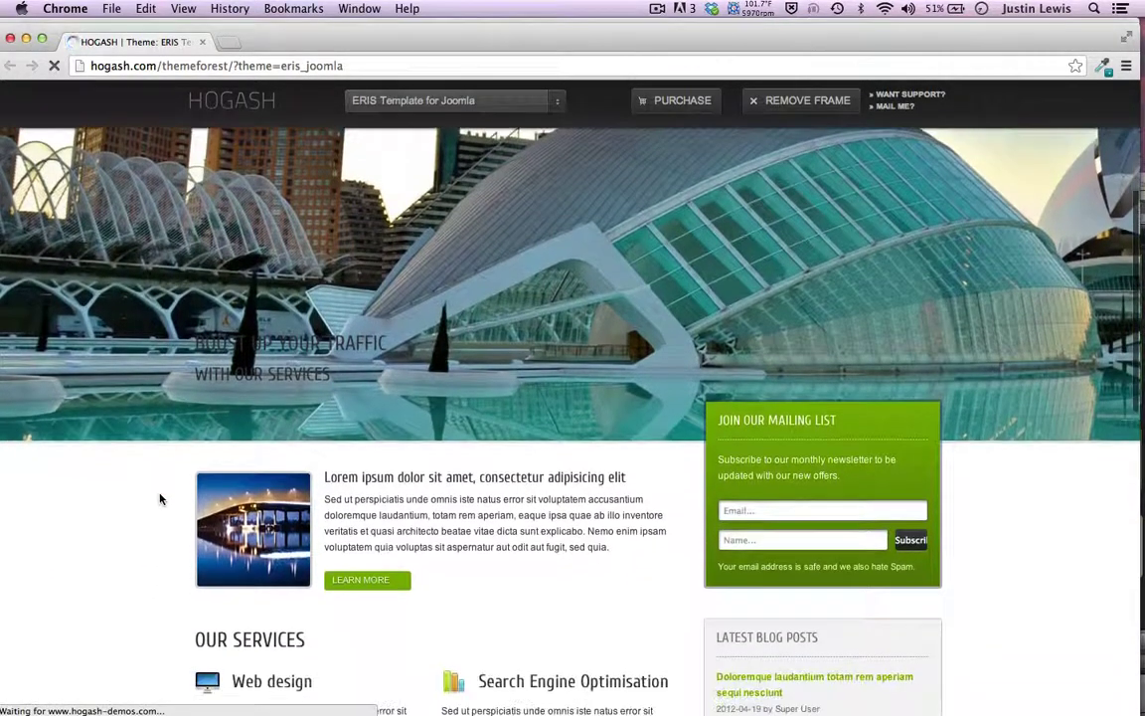
scroll(159, 497, up, 2)
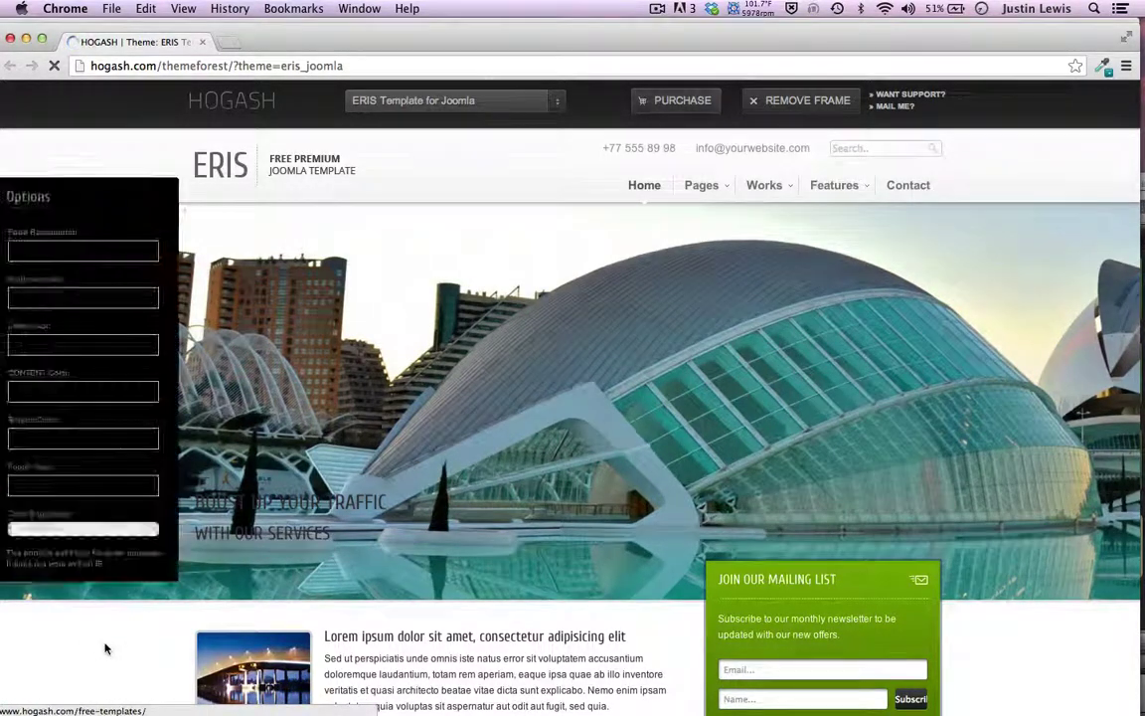
scroll(104, 644, down, 10)
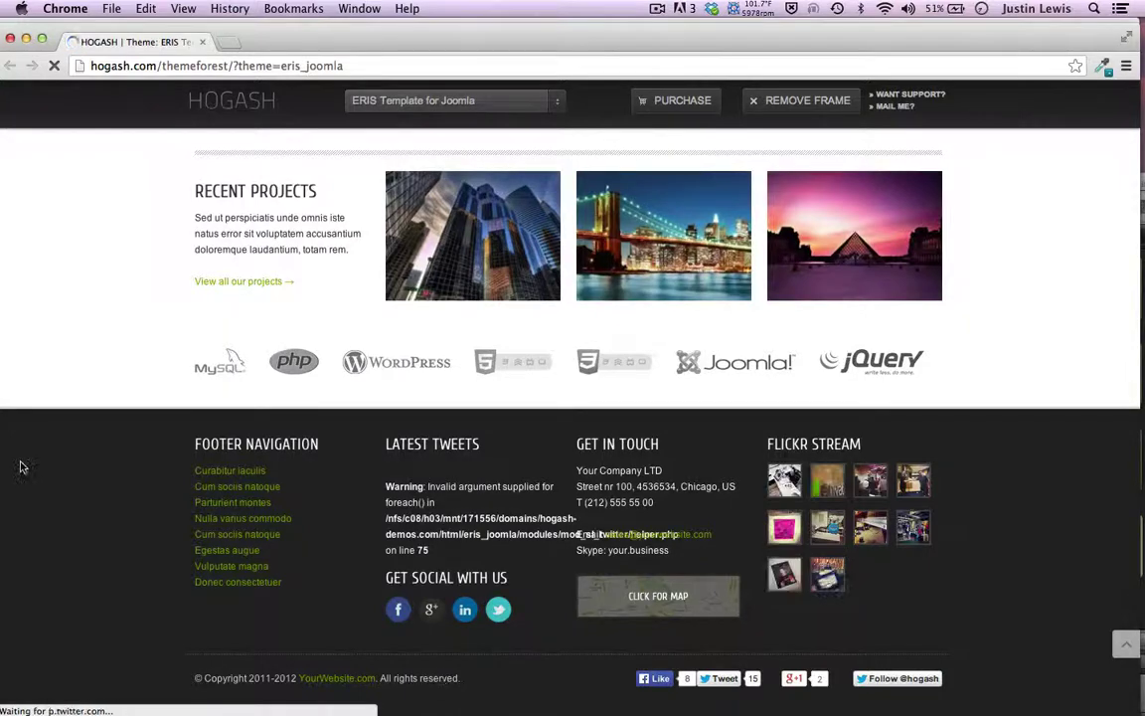
scroll(21, 468, up, 10)
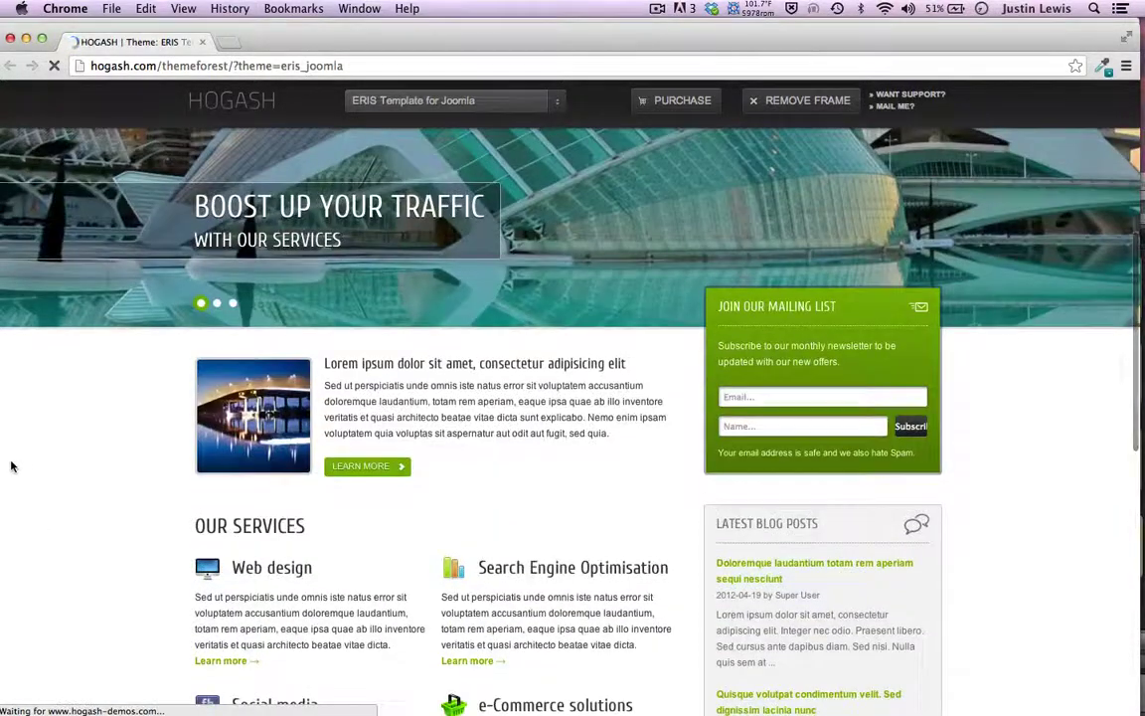
Examine the Our Services and Recent Projects sections of the ERIS demo, then close the demo window
scroll(12, 468, down, 4)
scroll(12, 467, down, 1)
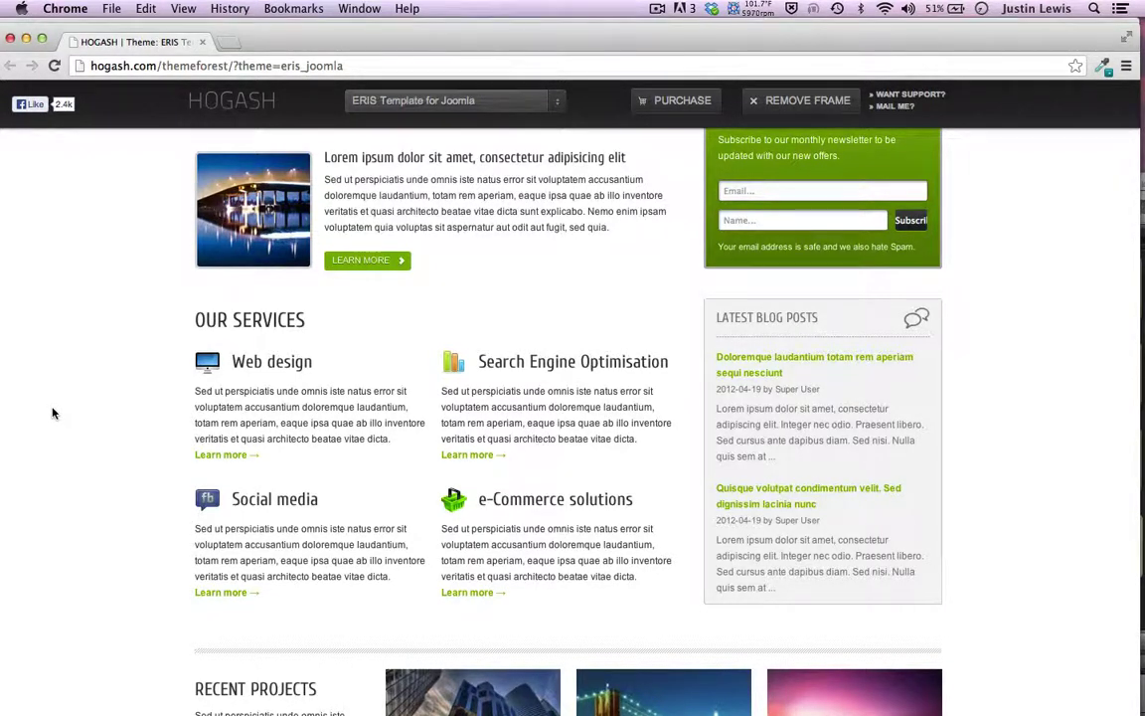
scroll(53, 413, up, 10)
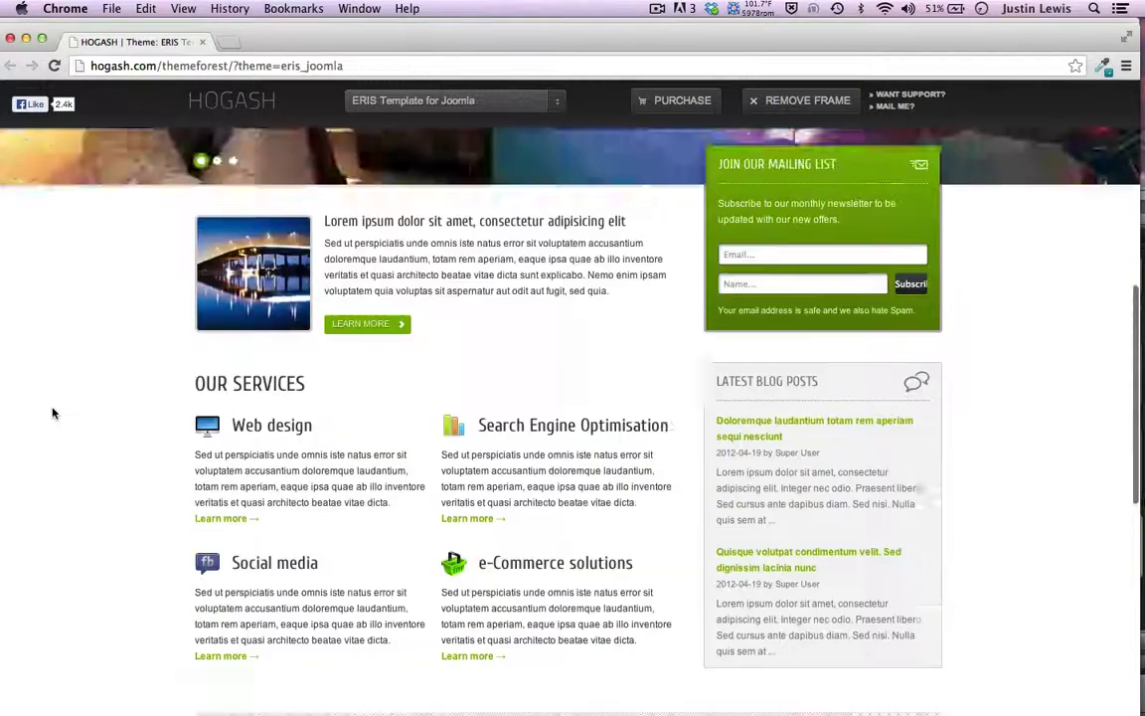
scroll(53, 412, down, 2)
scroll(52, 412, down, 5)
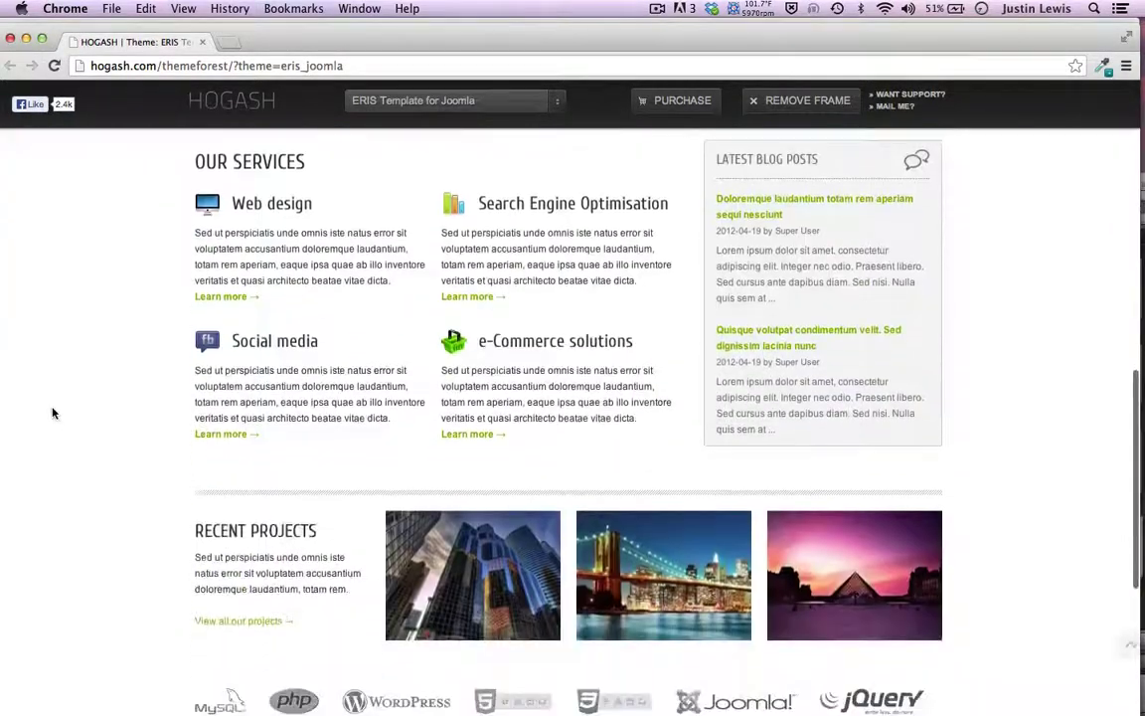
click(10, 39)
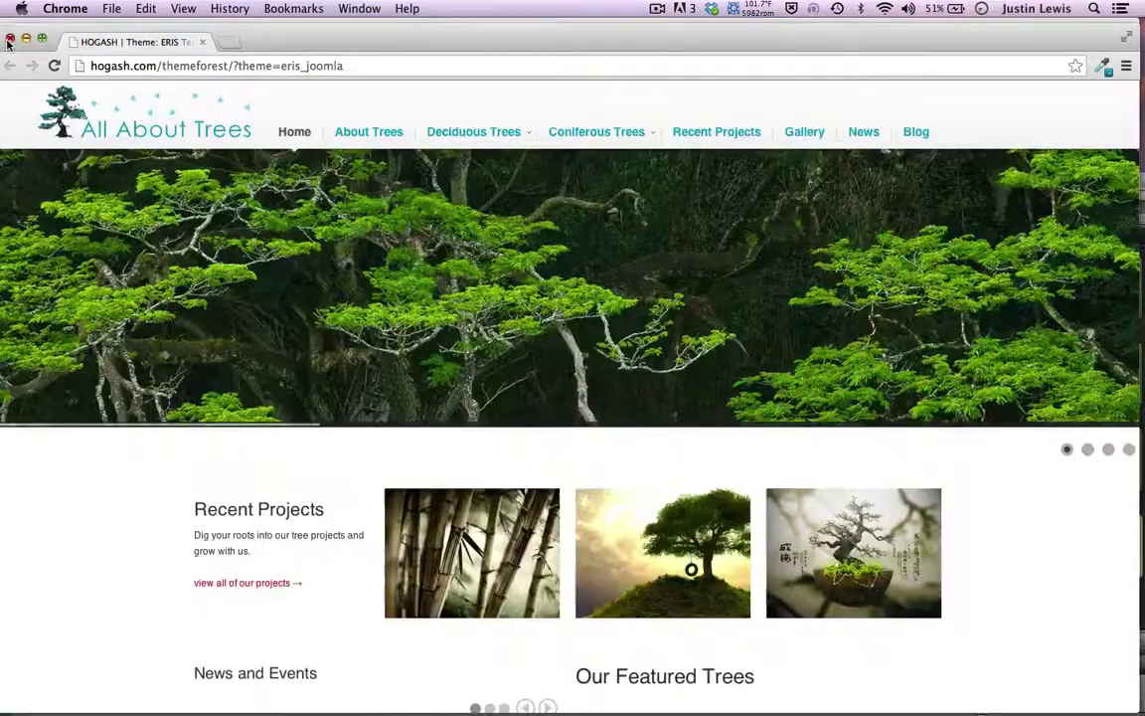
Open the Featured Trees module from the module list, viewing the Our Featured Trees section on the live home page while it loads
click(129, 37)
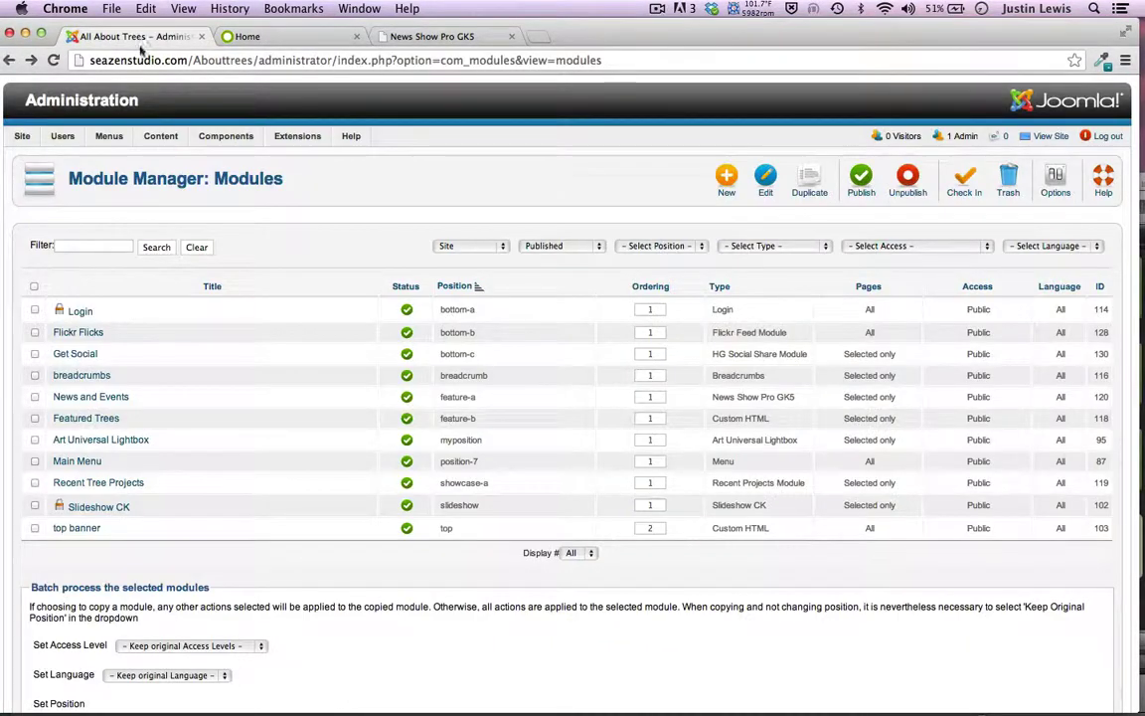
click(75, 422)
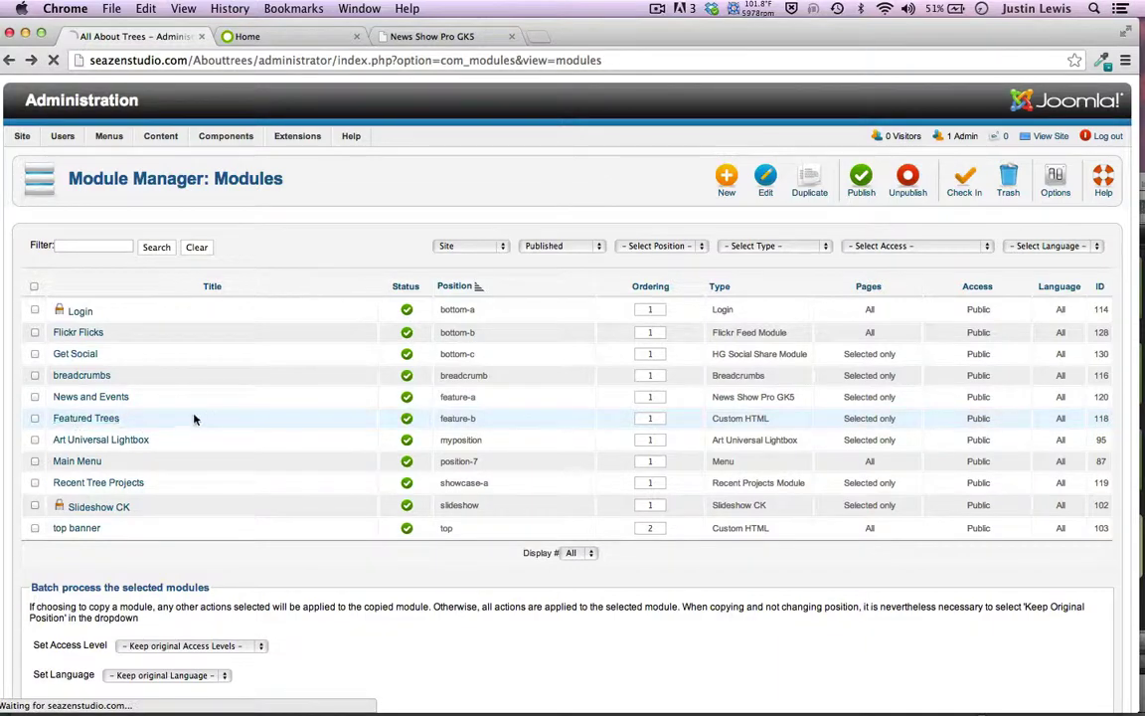
click(295, 32)
scroll(514, 460, down, 5)
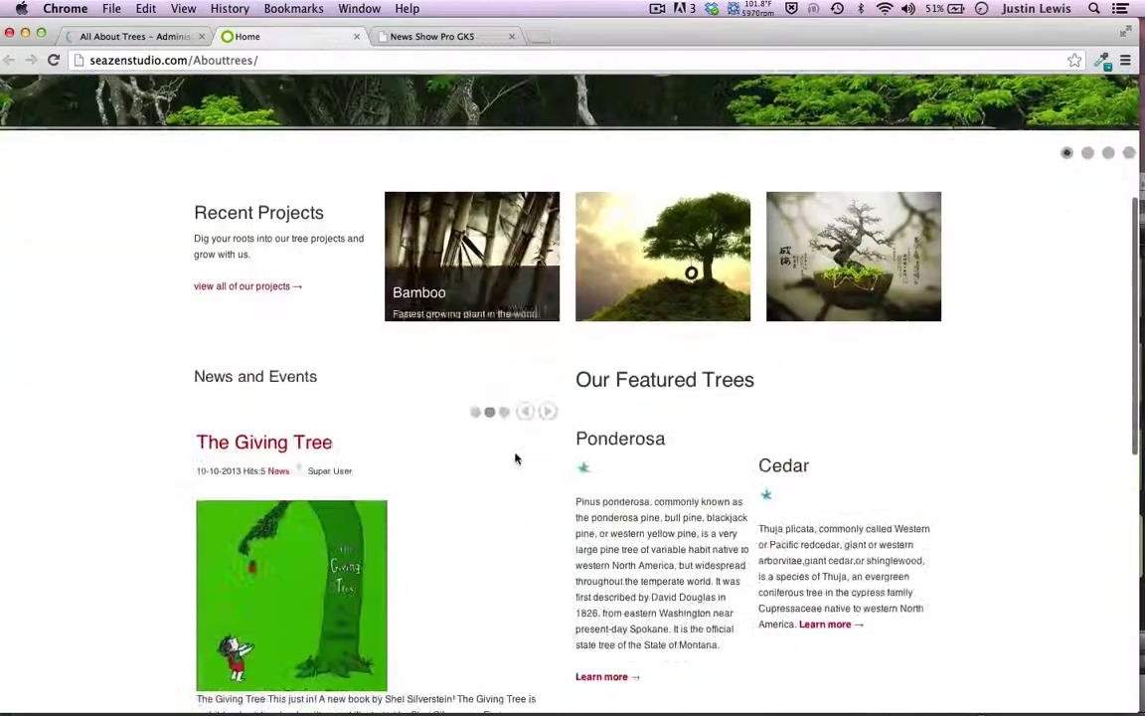
scroll(515, 458, down, 3)
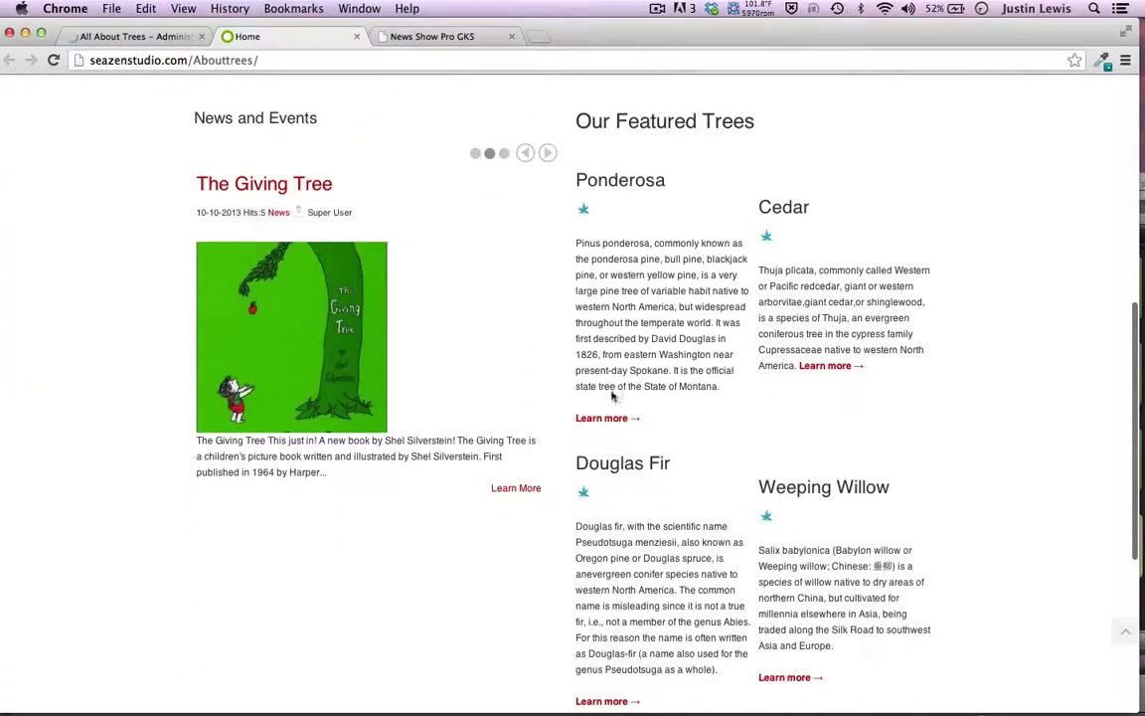
click(134, 36)
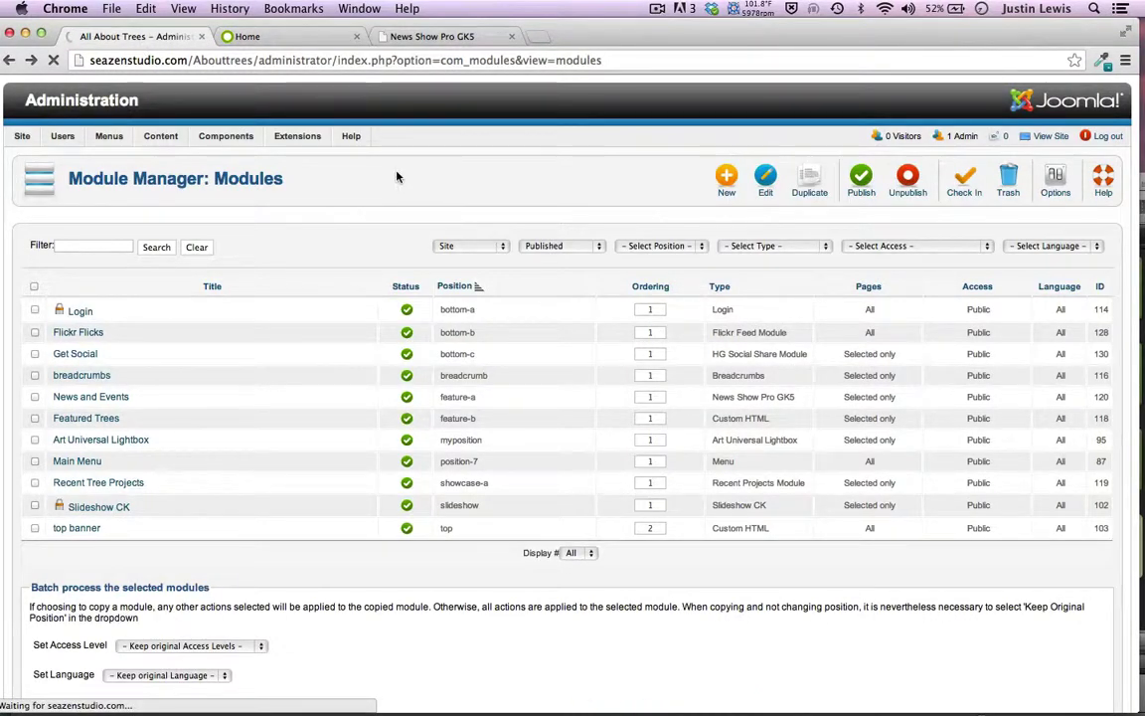
Review the Featured Trees module's details and its custom output text in the visual editor
scroll(397, 176, down, 5)
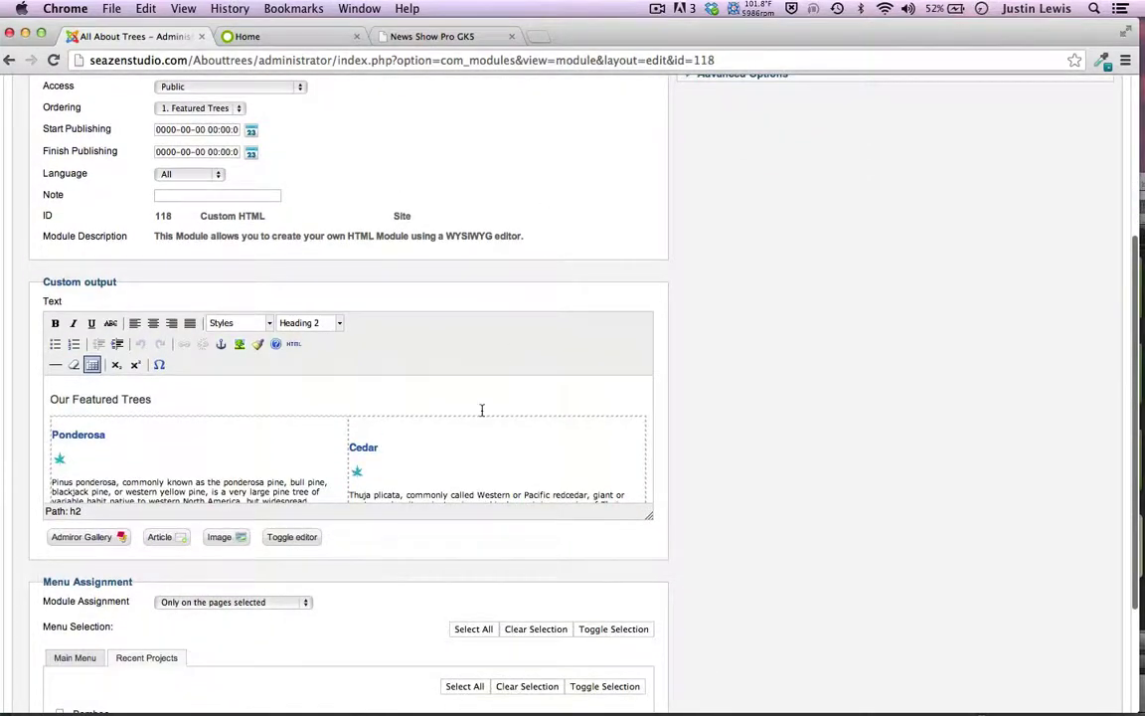
scroll(481, 410, down, 4)
scroll(482, 410, up, 4)
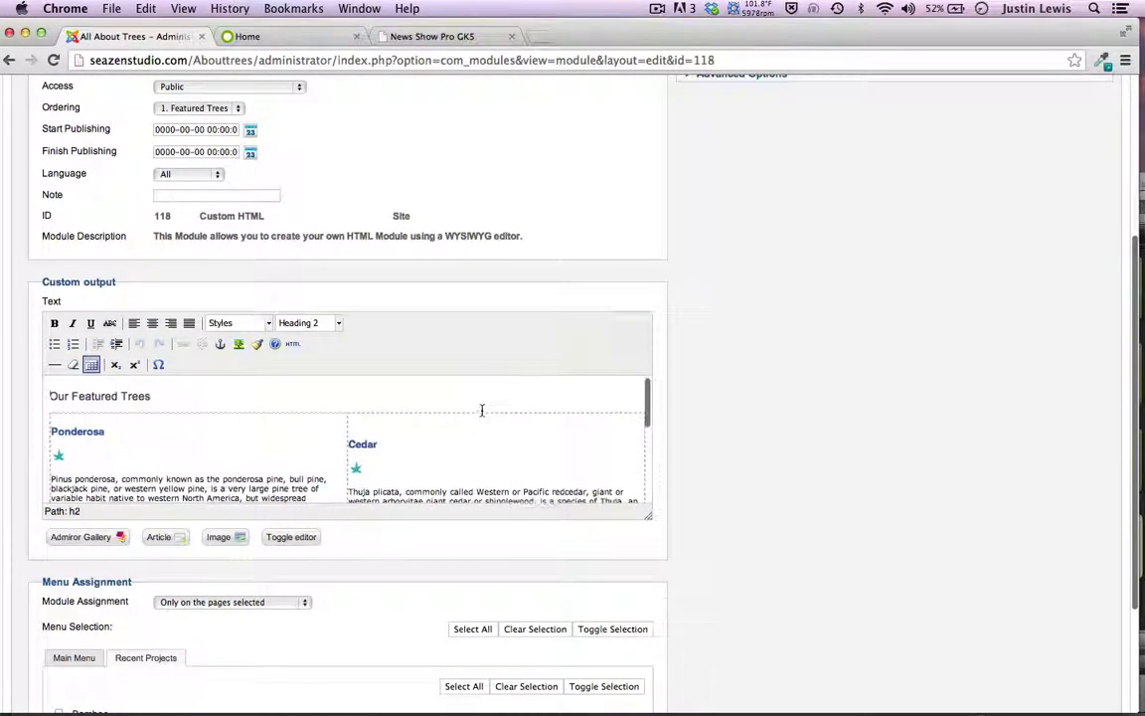
scroll(482, 409, up, 2)
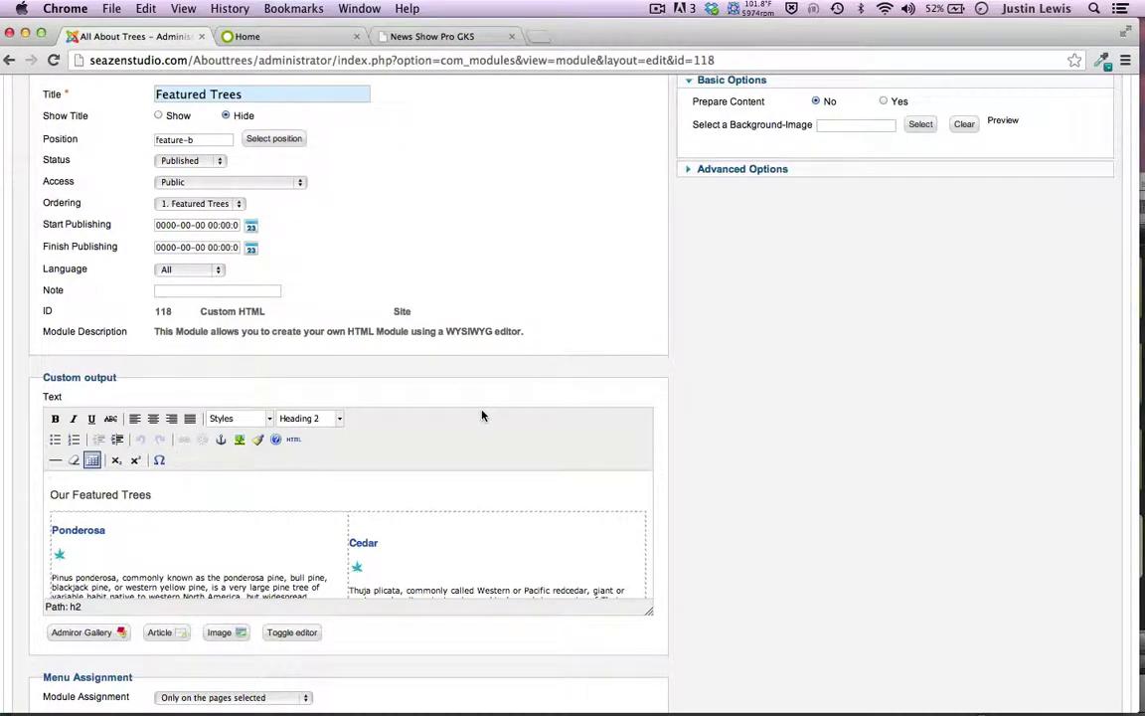
Switch the Featured Trees custom output to its HTML source and review the code and menu assignment
click(297, 633)
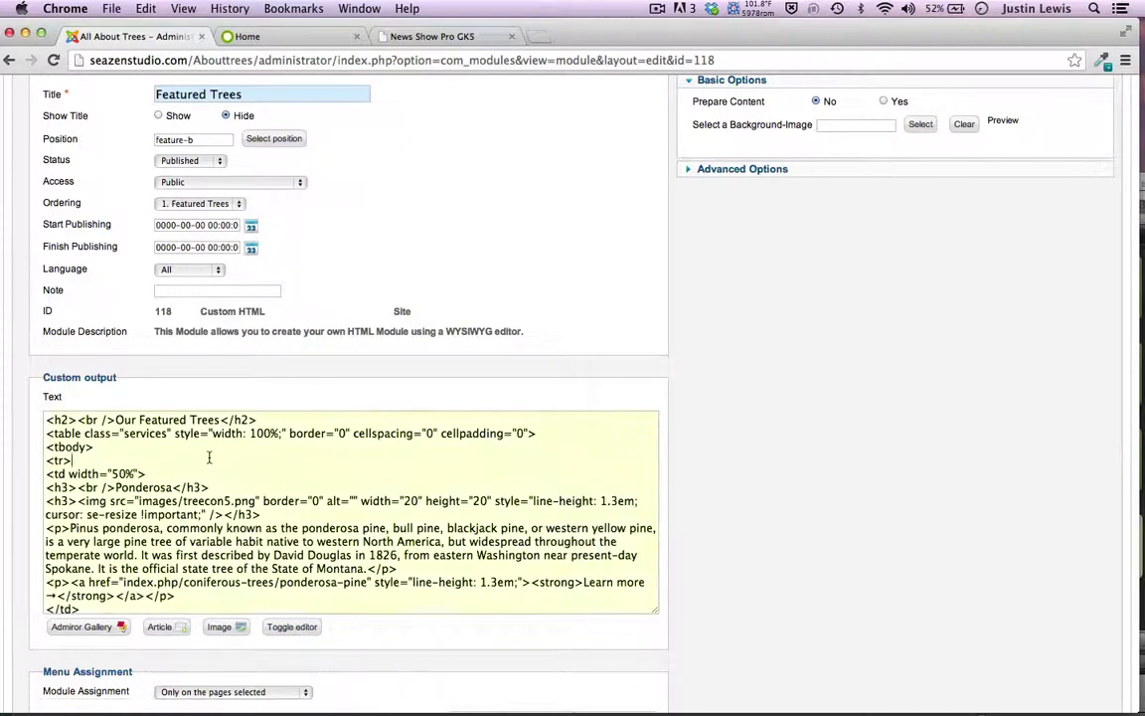
key(super+a)
click(294, 450)
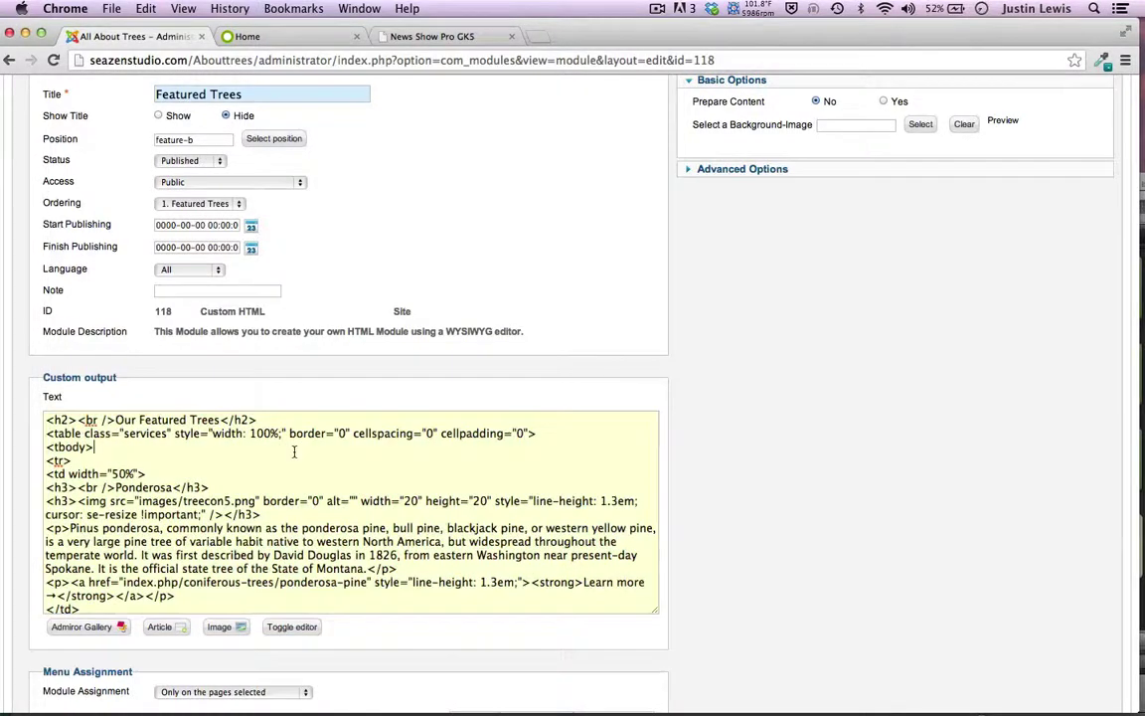
scroll(542, 345, up, 2)
scroll(542, 345, down, 3)
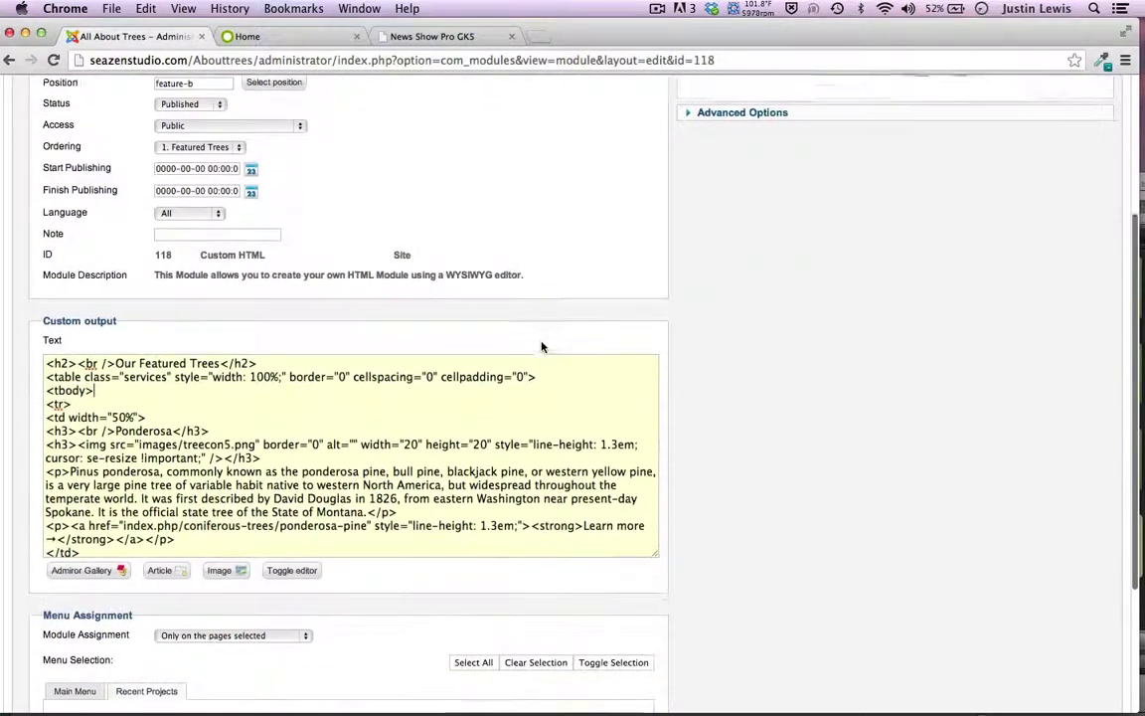
scroll(537, 401, down, 1)
scroll(706, 393, down, 2)
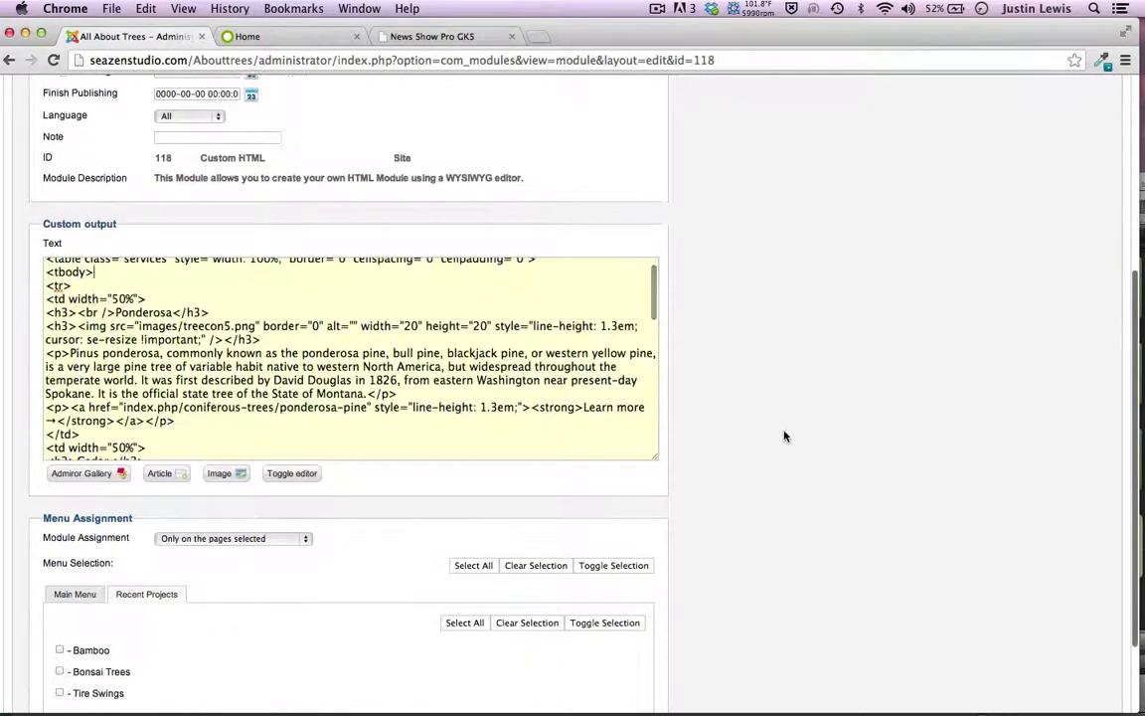
scroll(405, 356, up, 4)
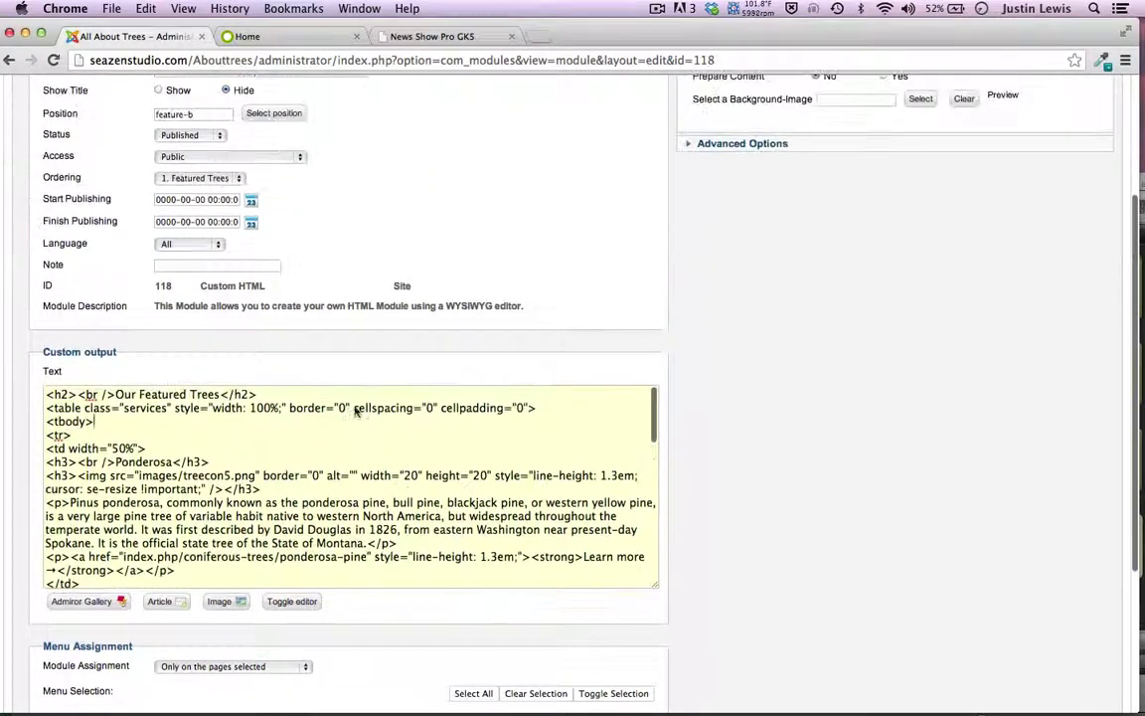
Review the Ponderosa and Cedar table cells in the Featured Trees HTML source, then return the custom output to the visual editor
click(292, 606)
click(292, 607)
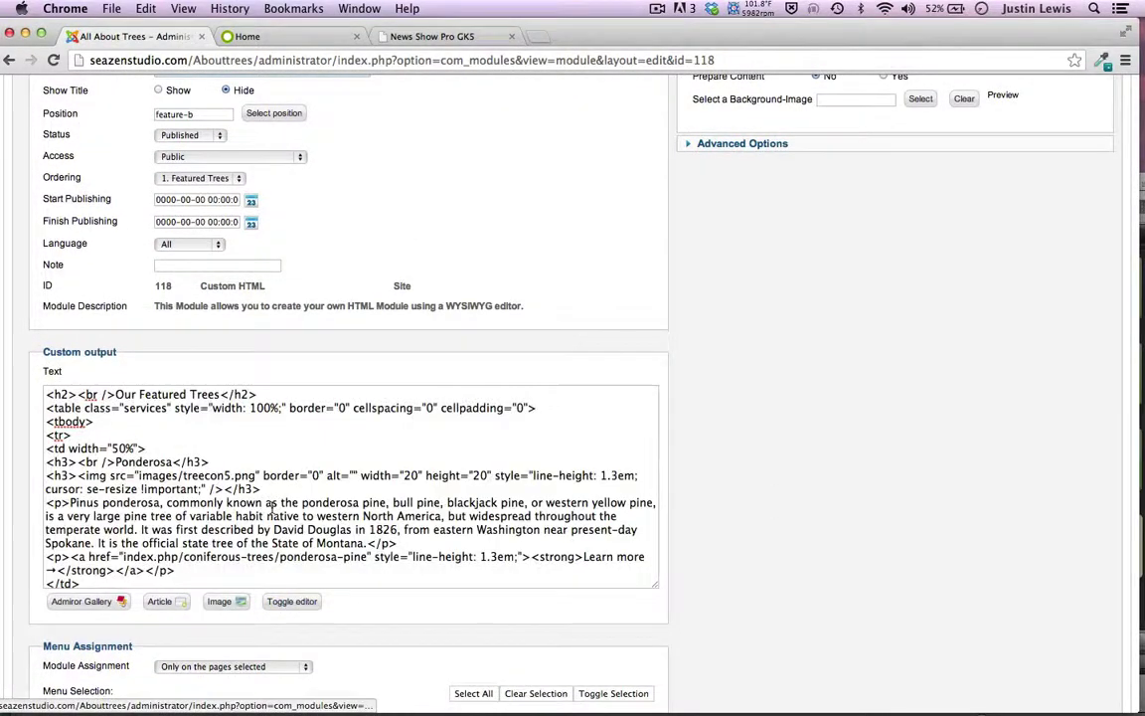
scroll(270, 512, down, 1)
scroll(271, 510, up, 2)
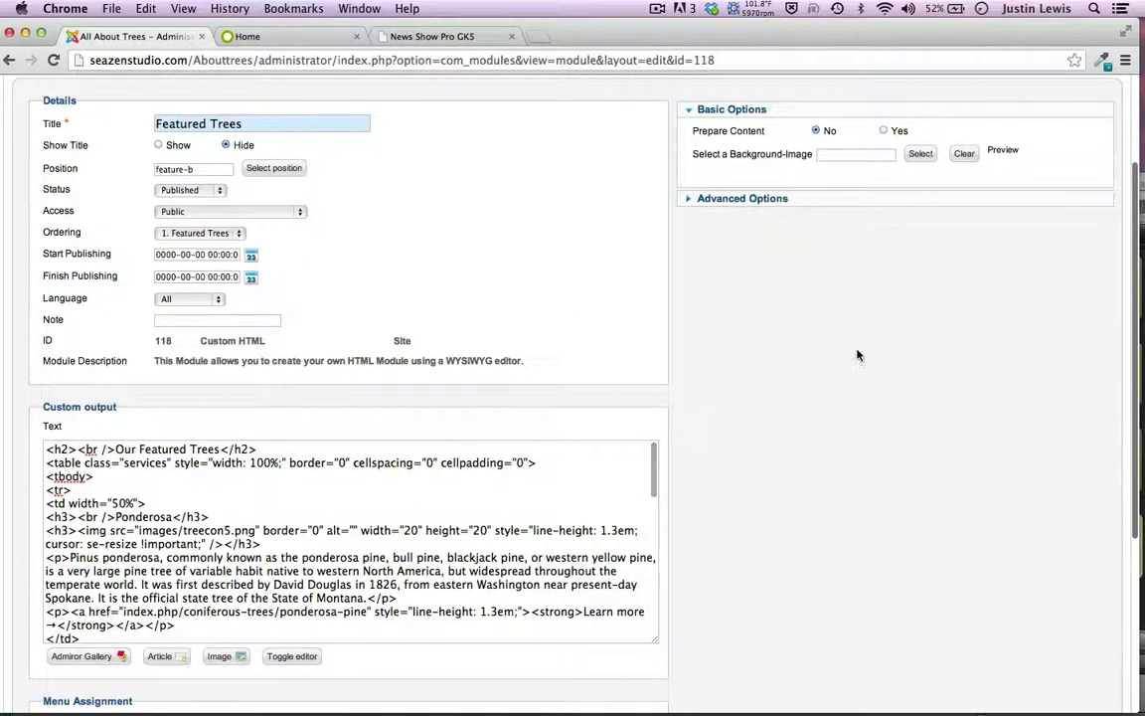
scroll(858, 355, down, 3)
scroll(358, 356, down, 5)
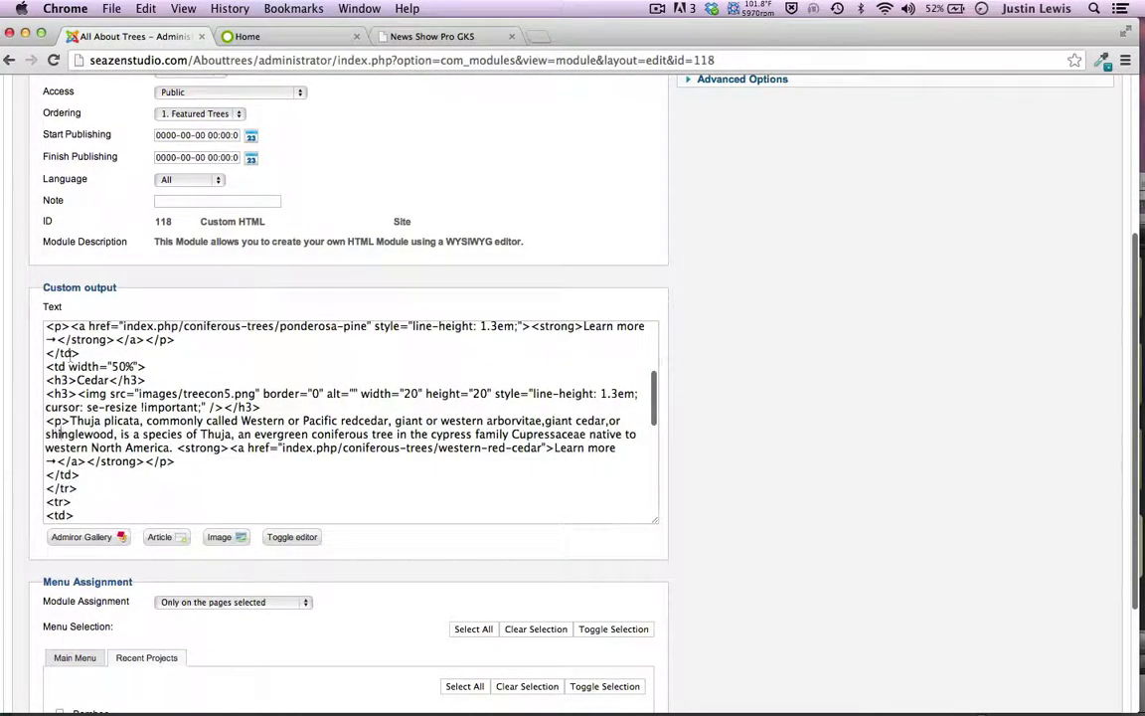
click(290, 537)
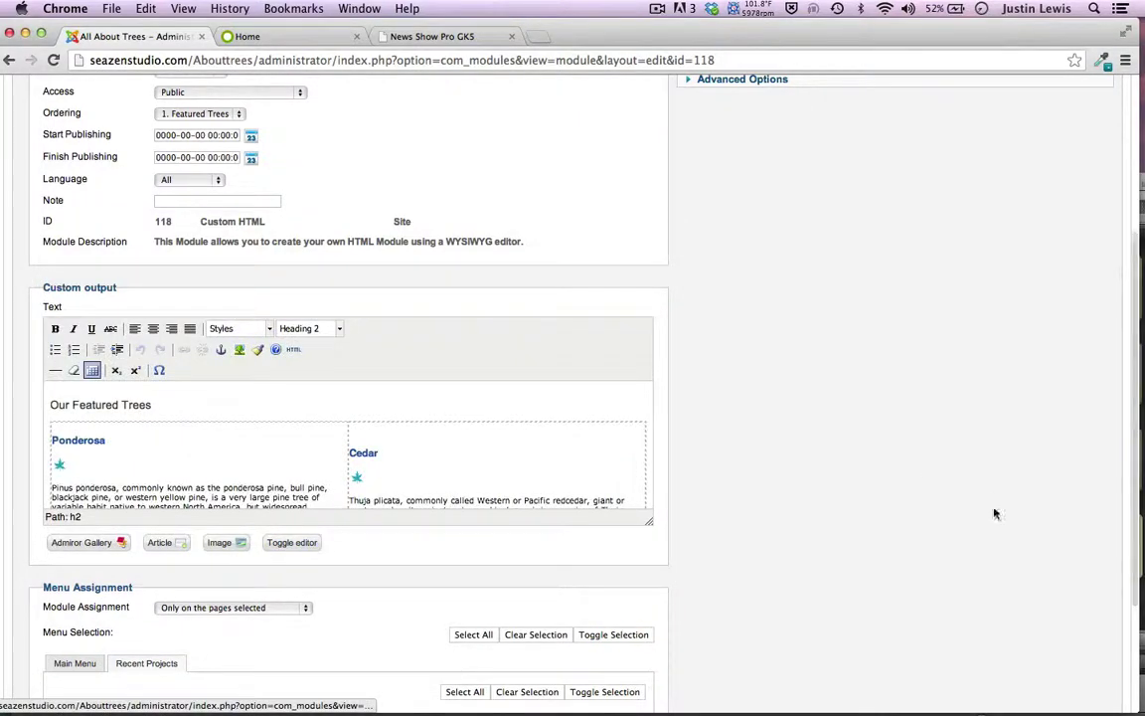
Bring up the w3schools HTML Tables page and read its table, row and cell code examples
mouse_move(1101, 705)
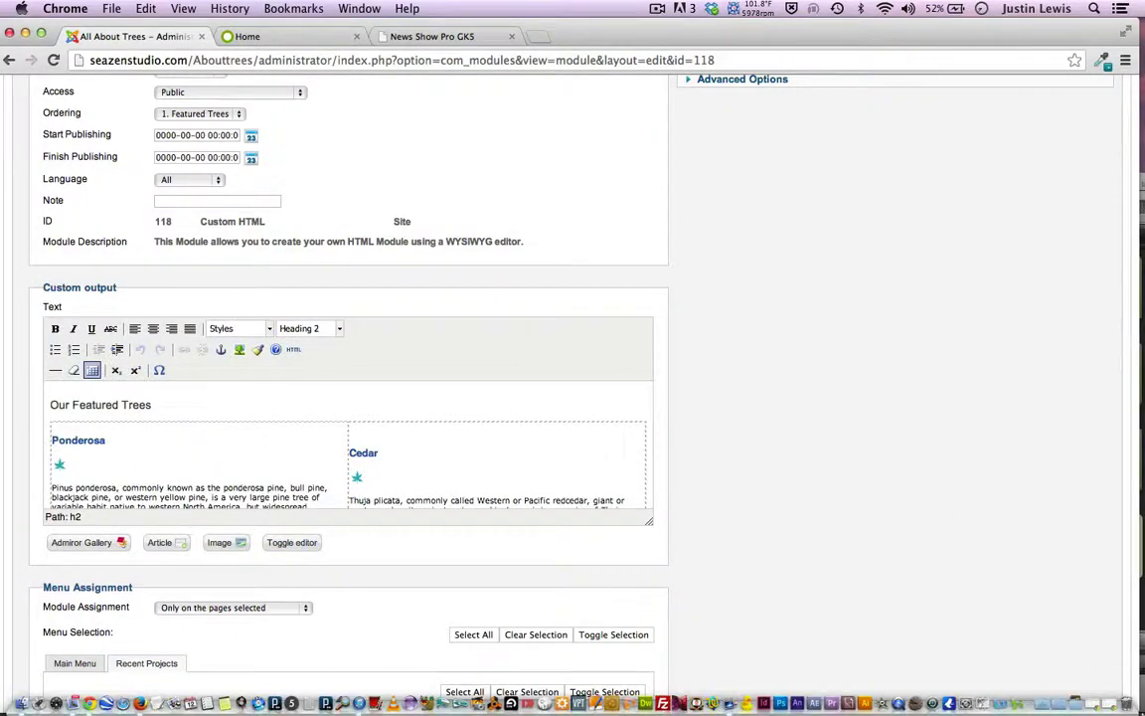
click(1101, 706)
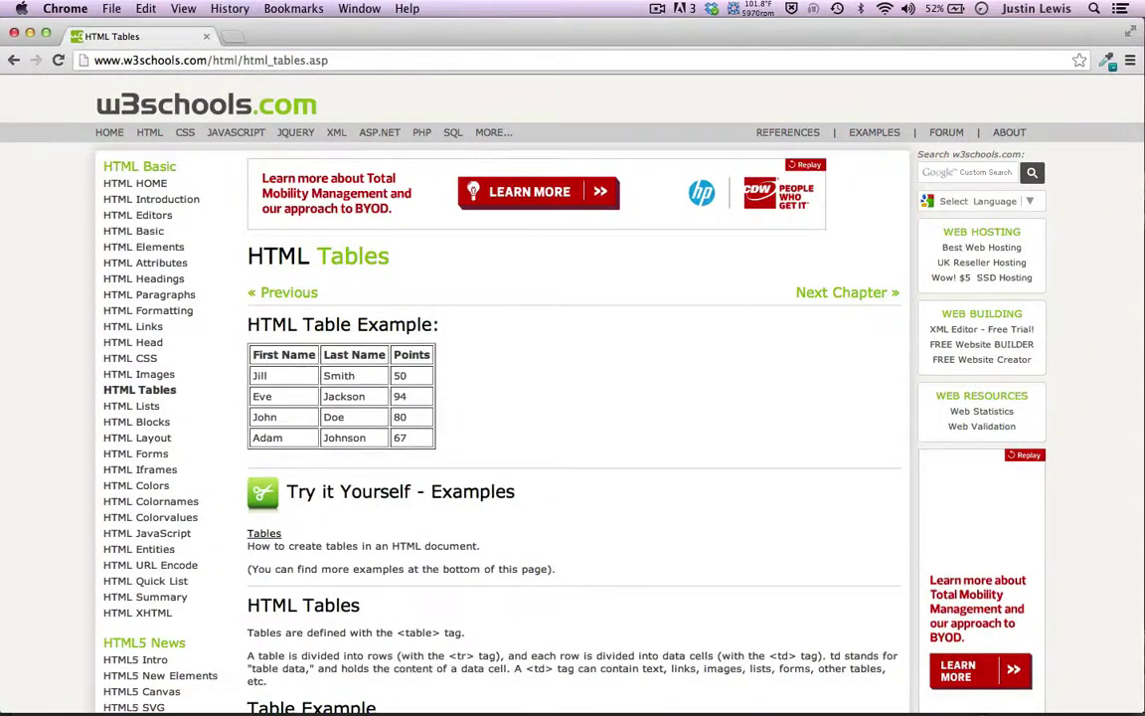
scroll(289, 286, down, 6)
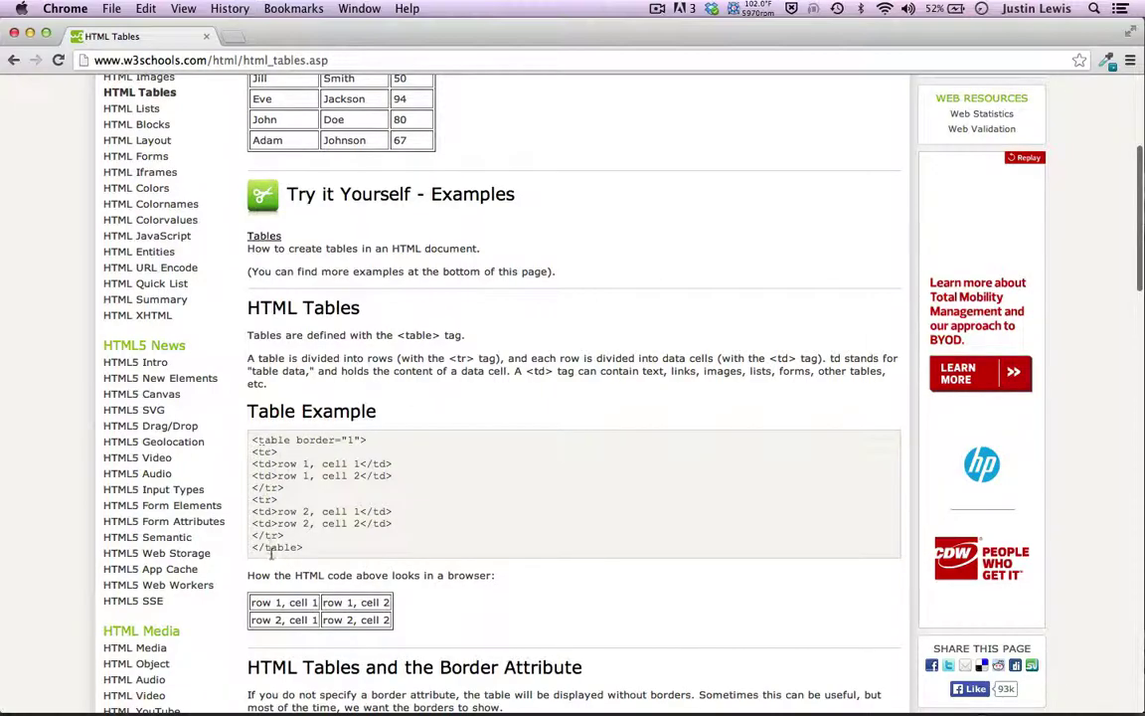
scroll(271, 554, down, 2)
scroll(298, 554, down, 4)
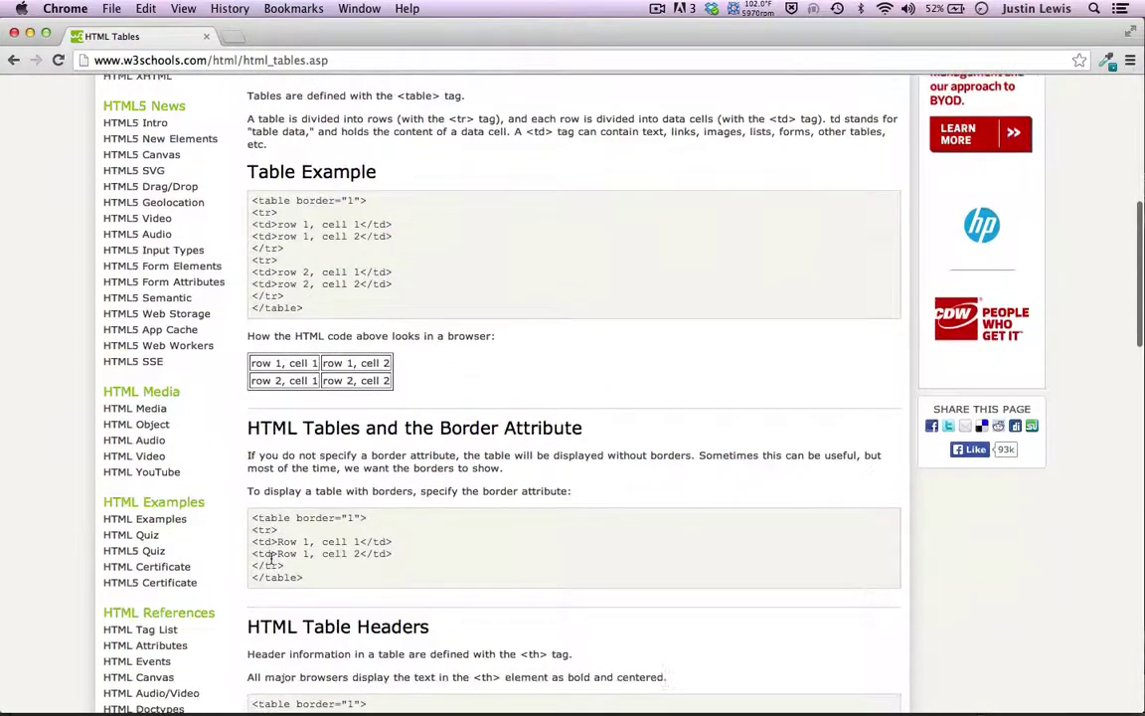
scroll(289, 556, up, 9)
scroll(271, 559, down, 13)
scroll(270, 558, up, 15)
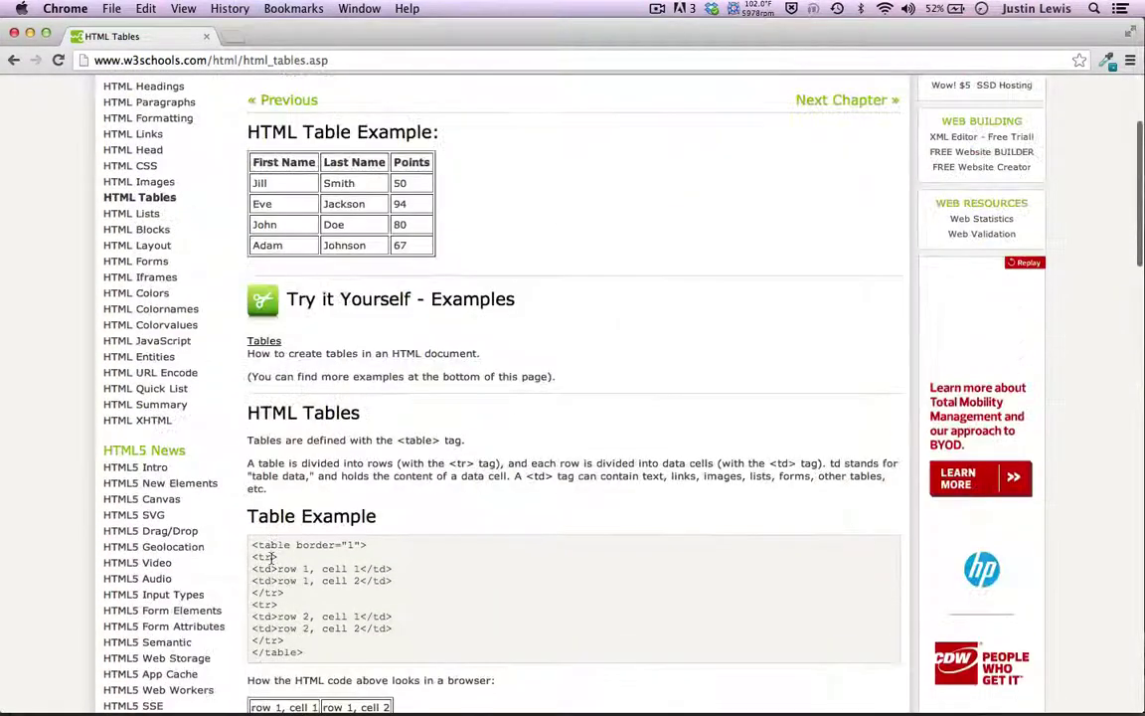
View the w3schools Tables try-it example, then close it and the w3schools window
click(264, 341)
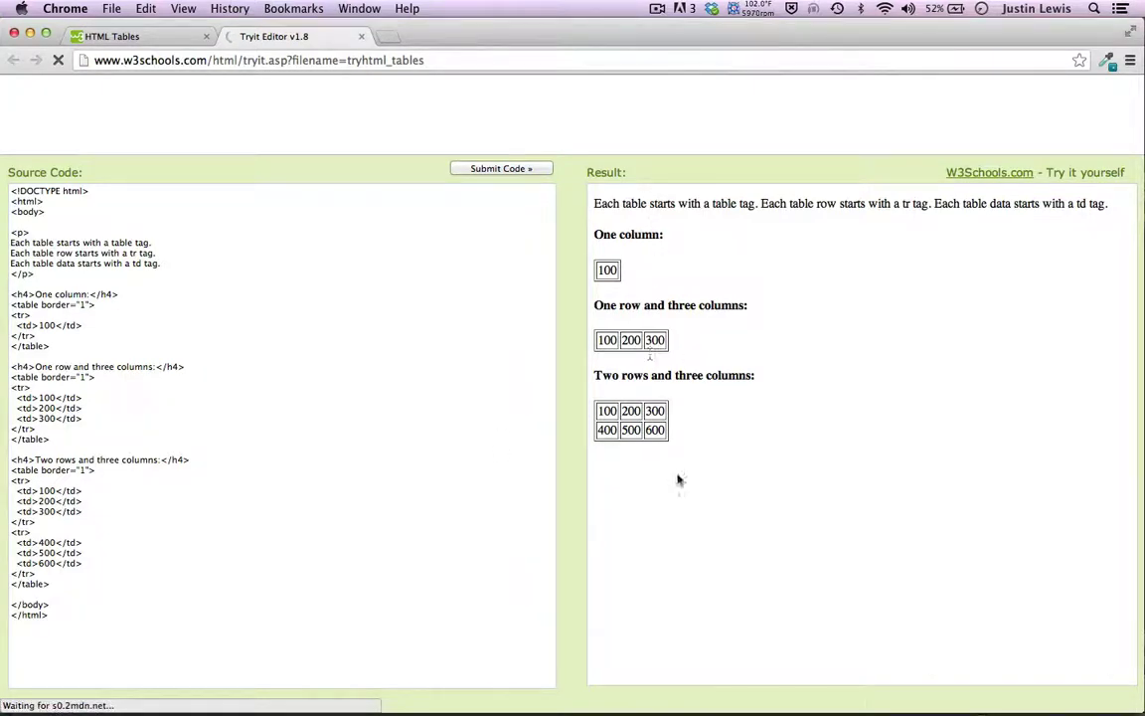
click(361, 38)
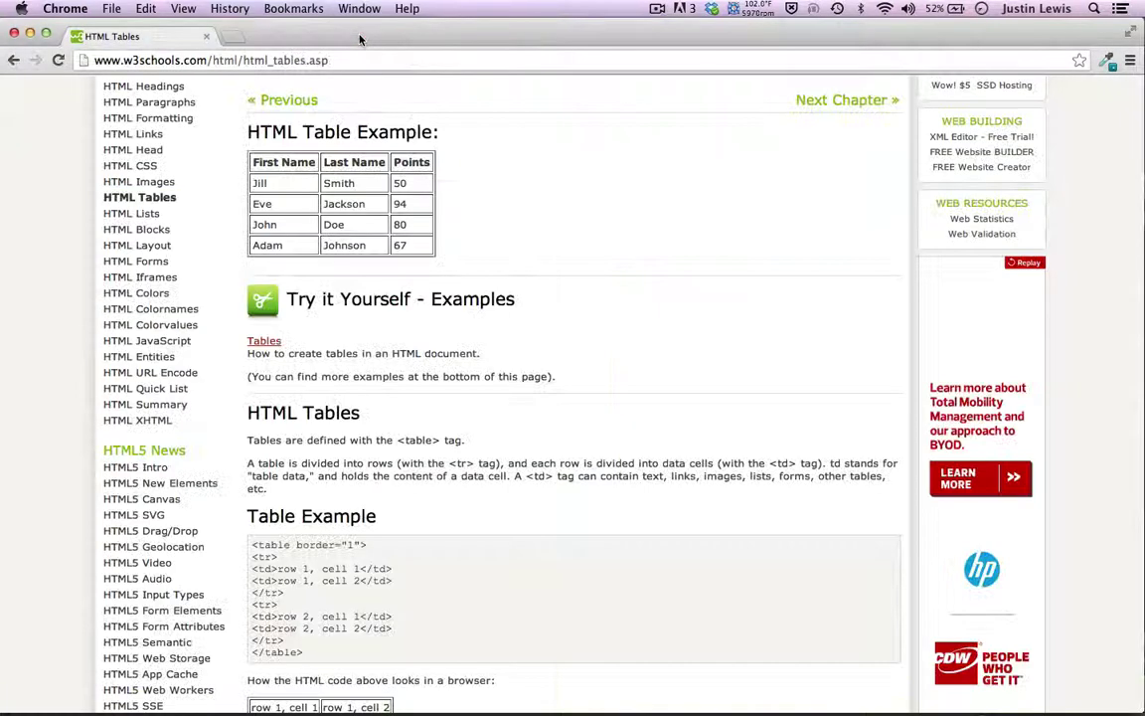
click(19, 34)
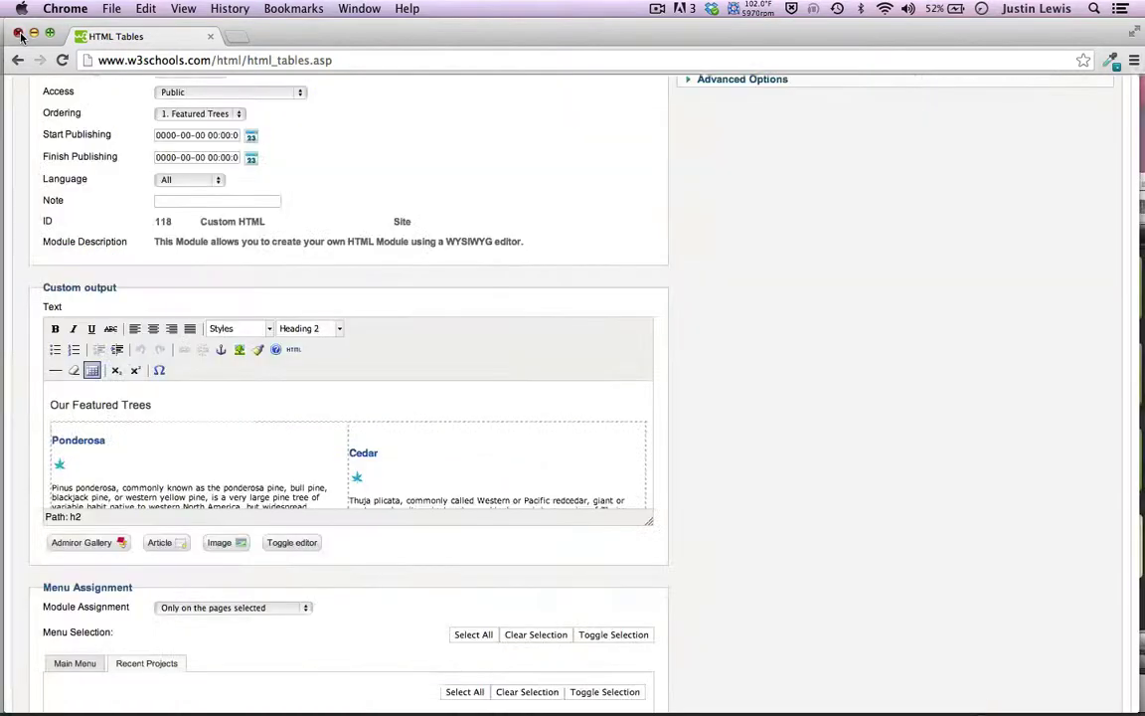
Compare the Ponderosa and Cedar entries in the Featured Trees HTML source with their table layout in the visual editor
click(294, 541)
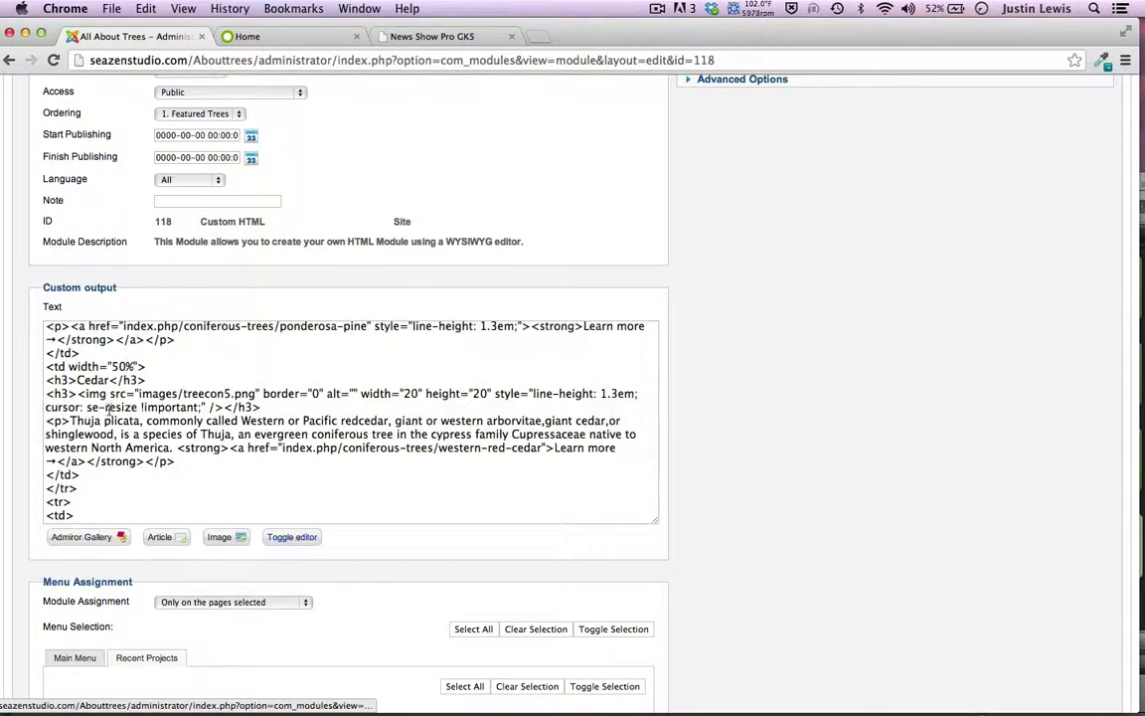
scroll(106, 462, up, 2)
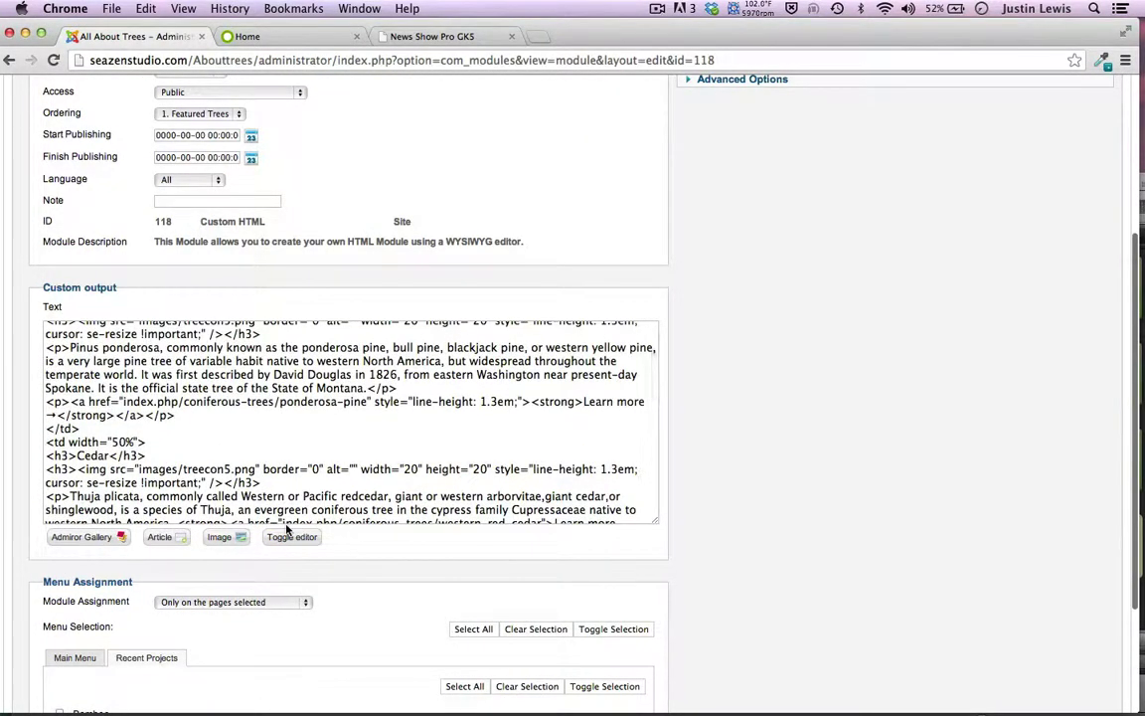
click(294, 537)
scroll(128, 438, down, 3)
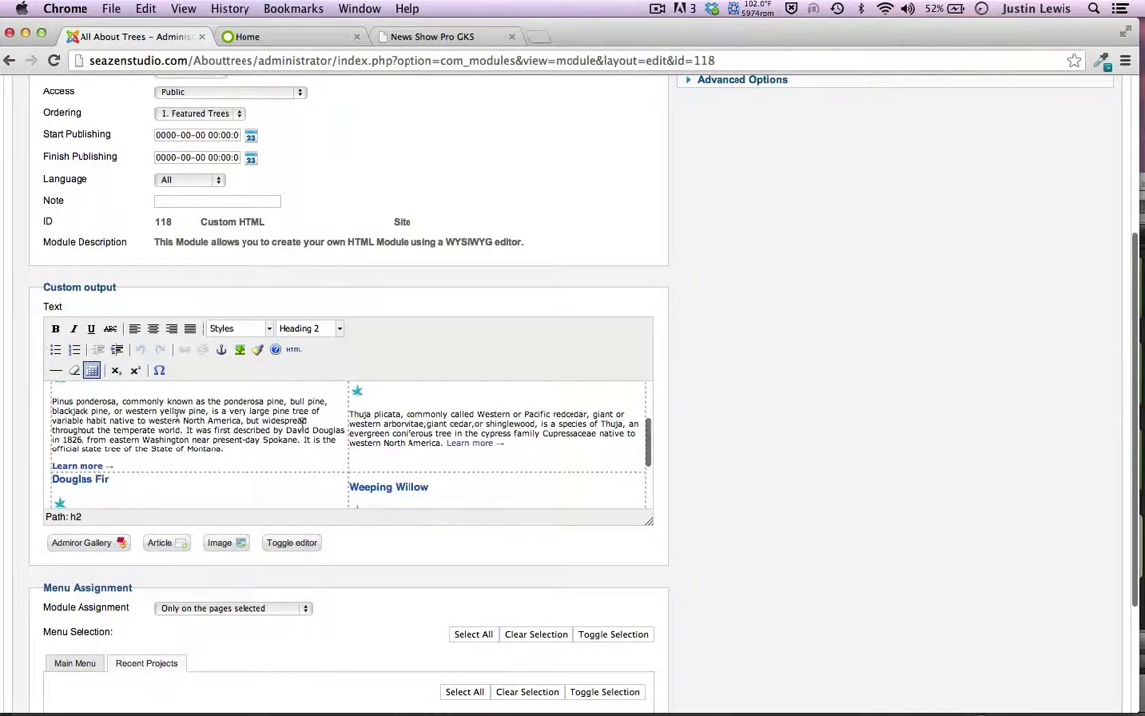
scroll(246, 445, up, 1)
scroll(247, 447, up, 5)
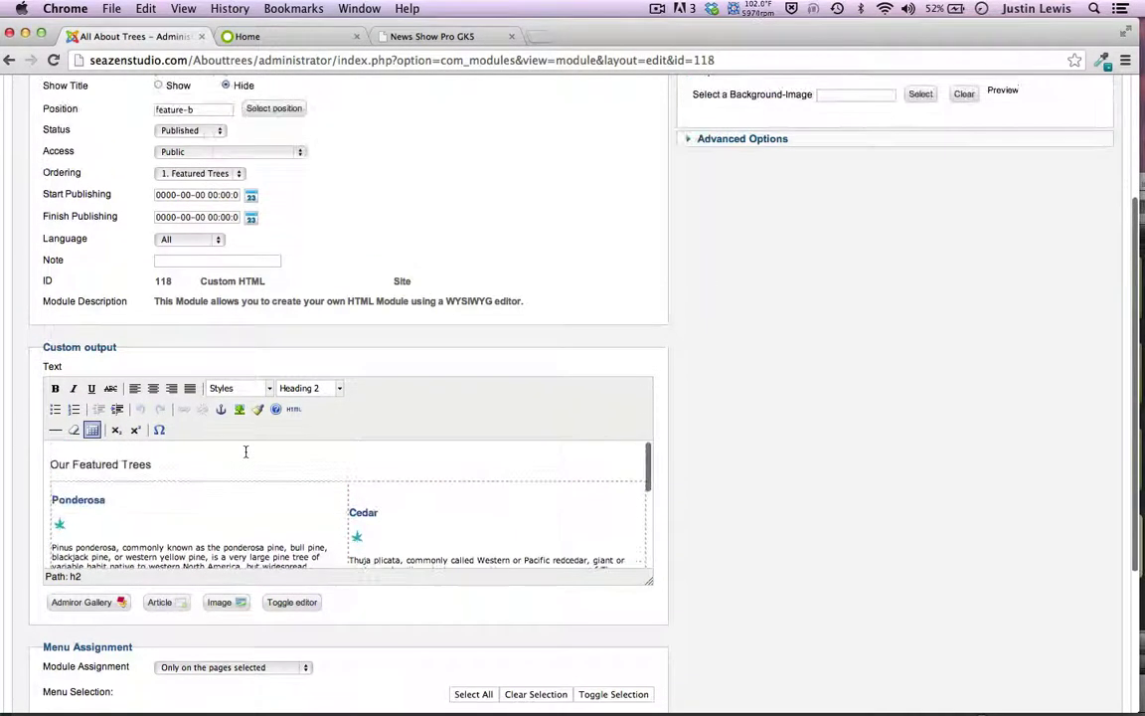
Read the Featured Trees HTML source through the Weeping Willow entry to the closing table tag, then restore the visual editor
click(282, 599)
scroll(230, 493, down, 10)
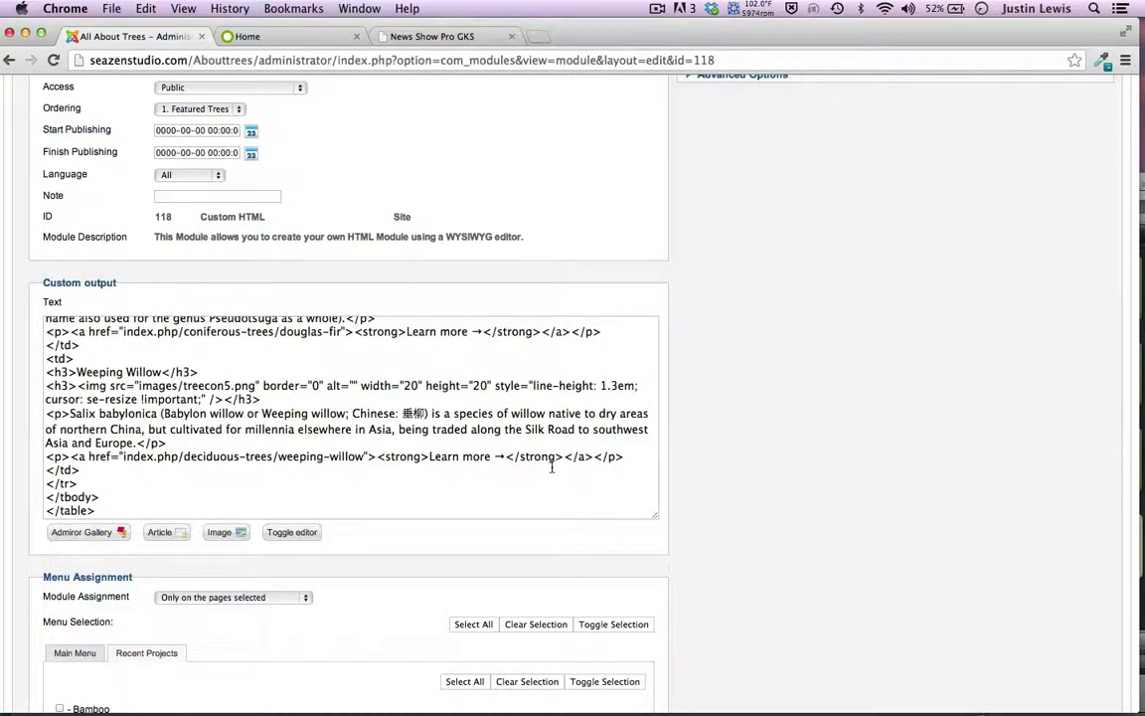
click(295, 533)
scroll(79, 350, up, 3)
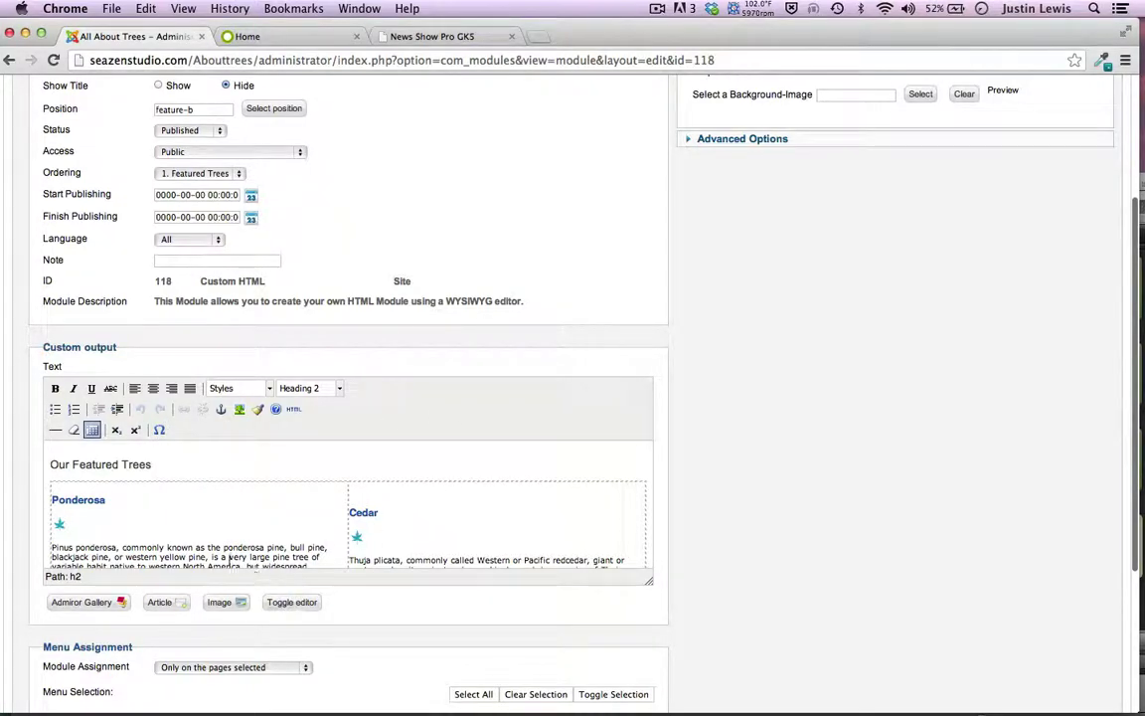
Highlight the Ponderosa and Cedar description paragraphs in the visual editor to examine the editable text within the table cells
click(293, 603)
click(293, 603)
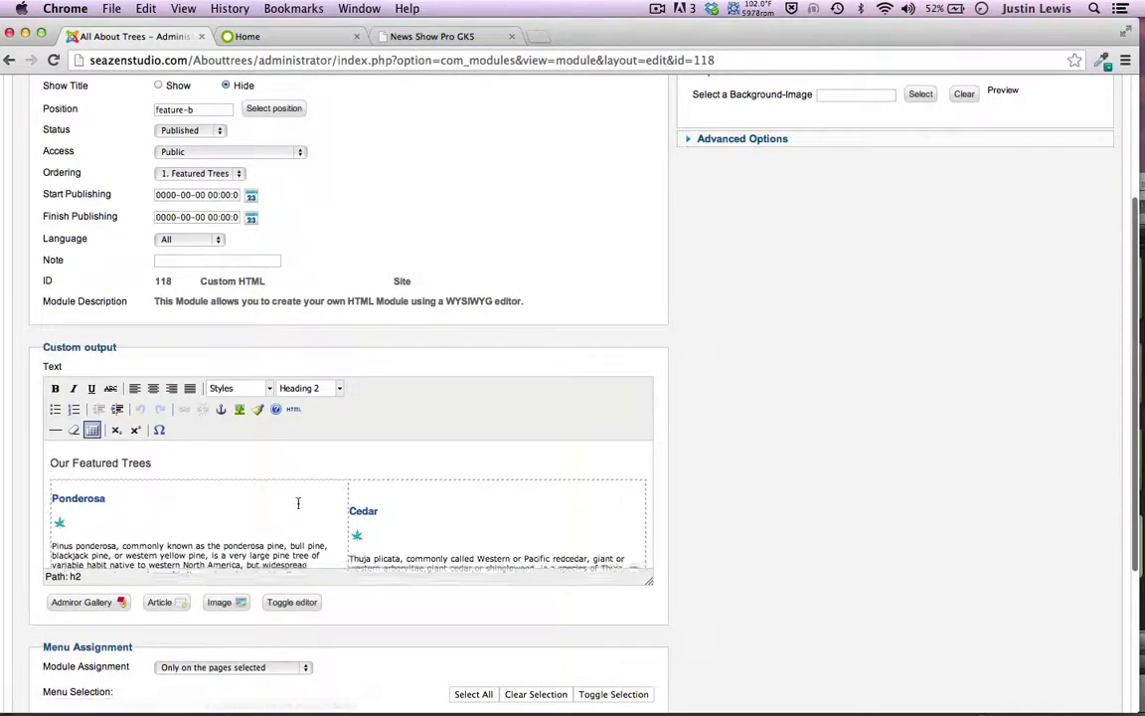
scroll(299, 501, down, 3)
click(250, 492)
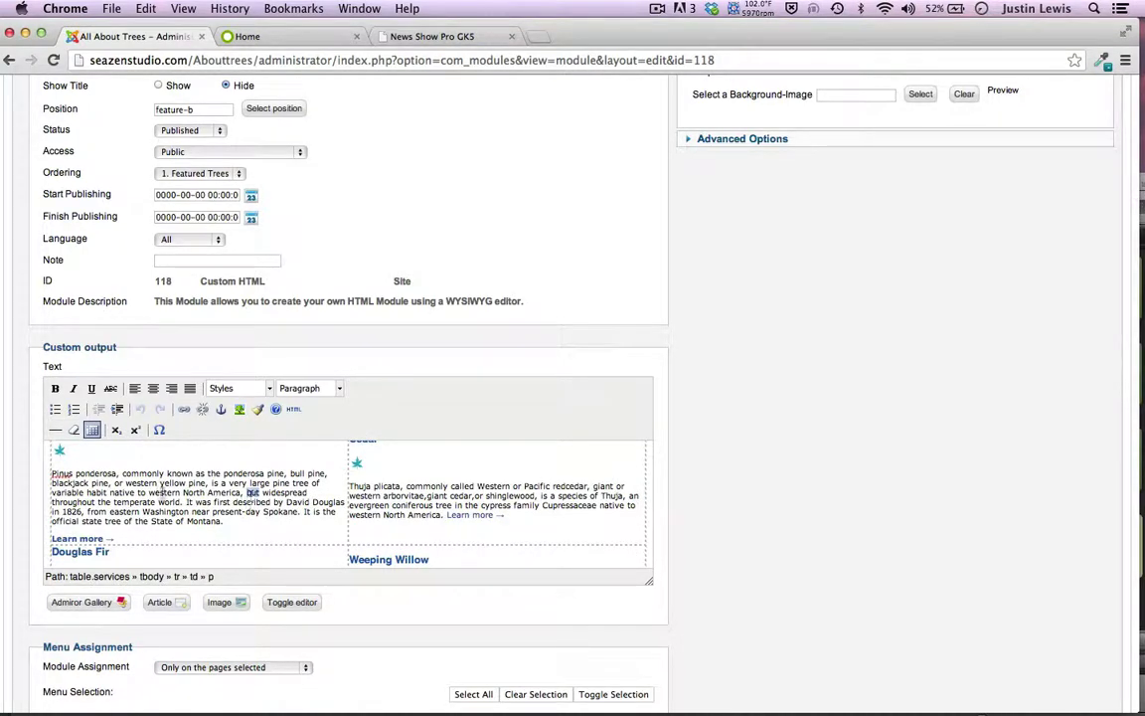
triple_click(162, 492)
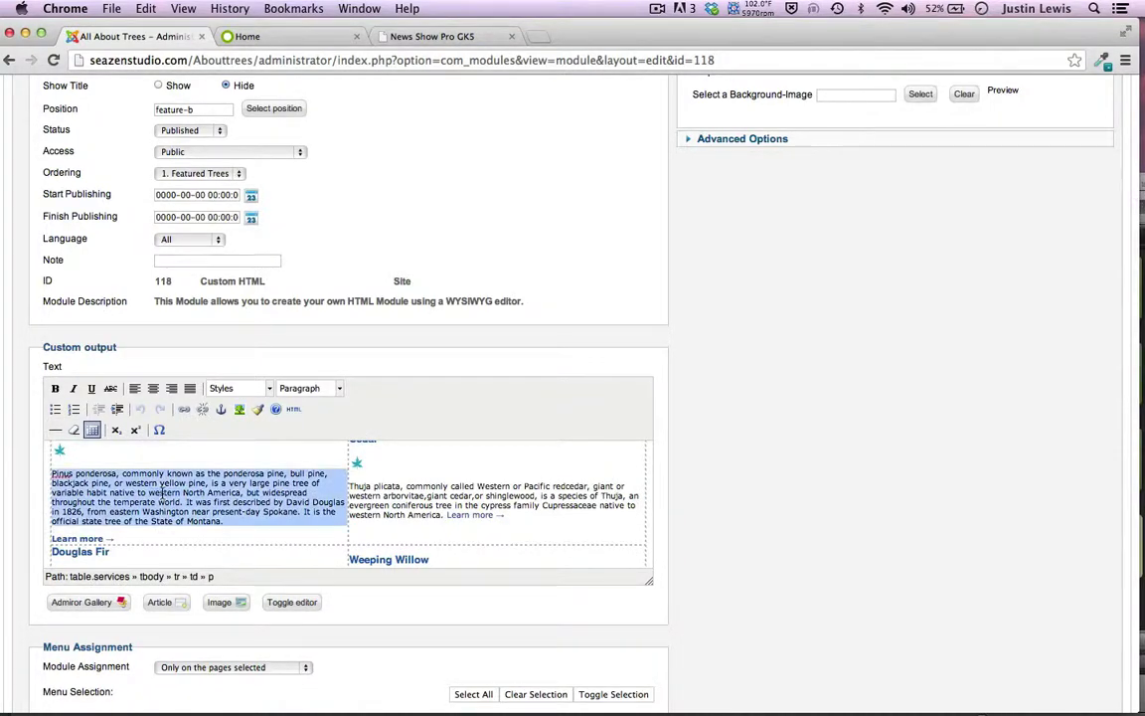
triple_click(452, 494)
click(483, 462)
scroll(485, 468, up, 6)
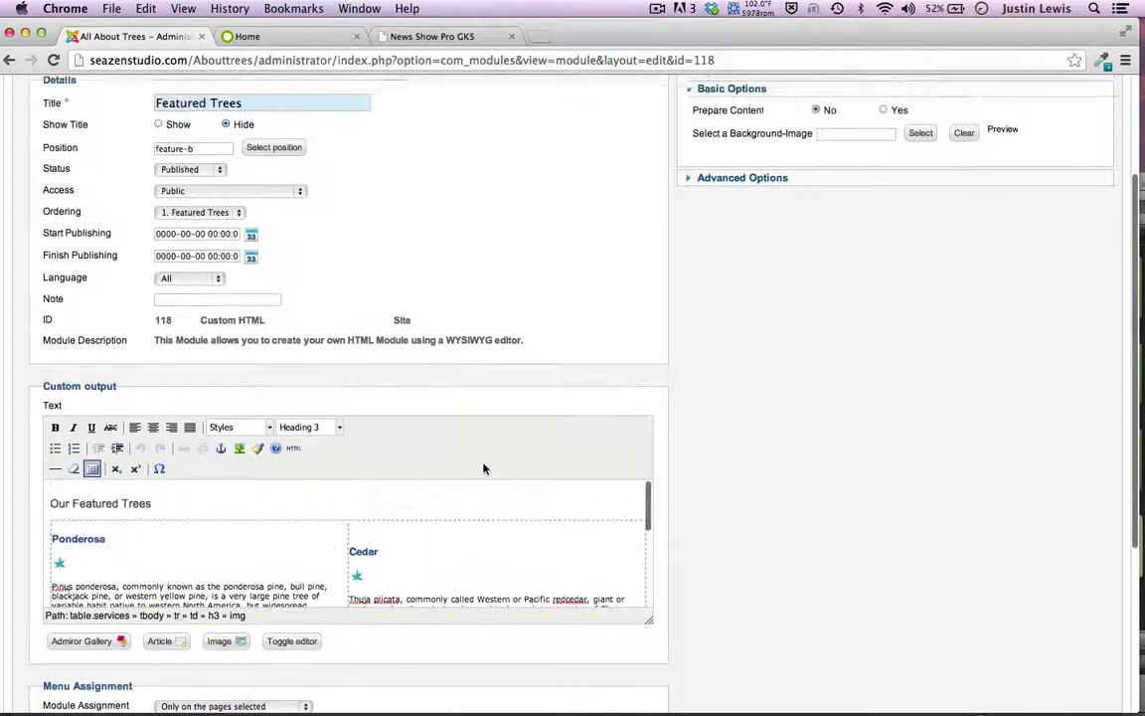
Check the Weeping Willow cell's markup in the custom output's HTML source, then go back to the visual editor
scroll(781, 556, down, 5)
scroll(782, 556, down, 1)
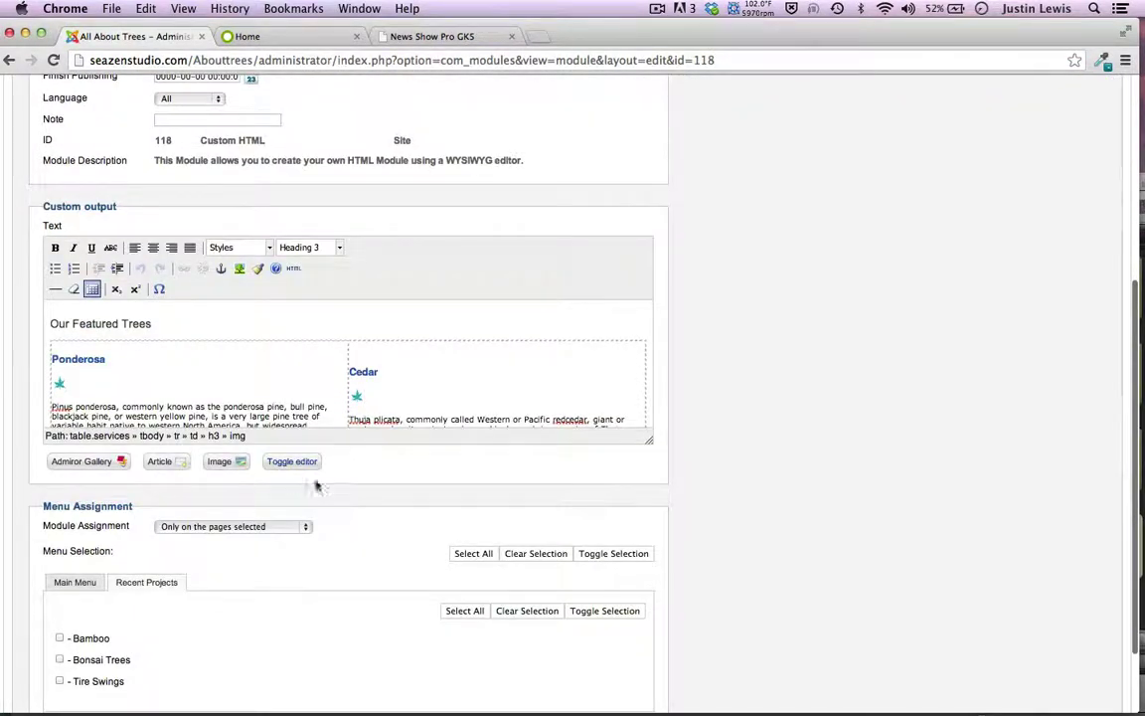
click(286, 461)
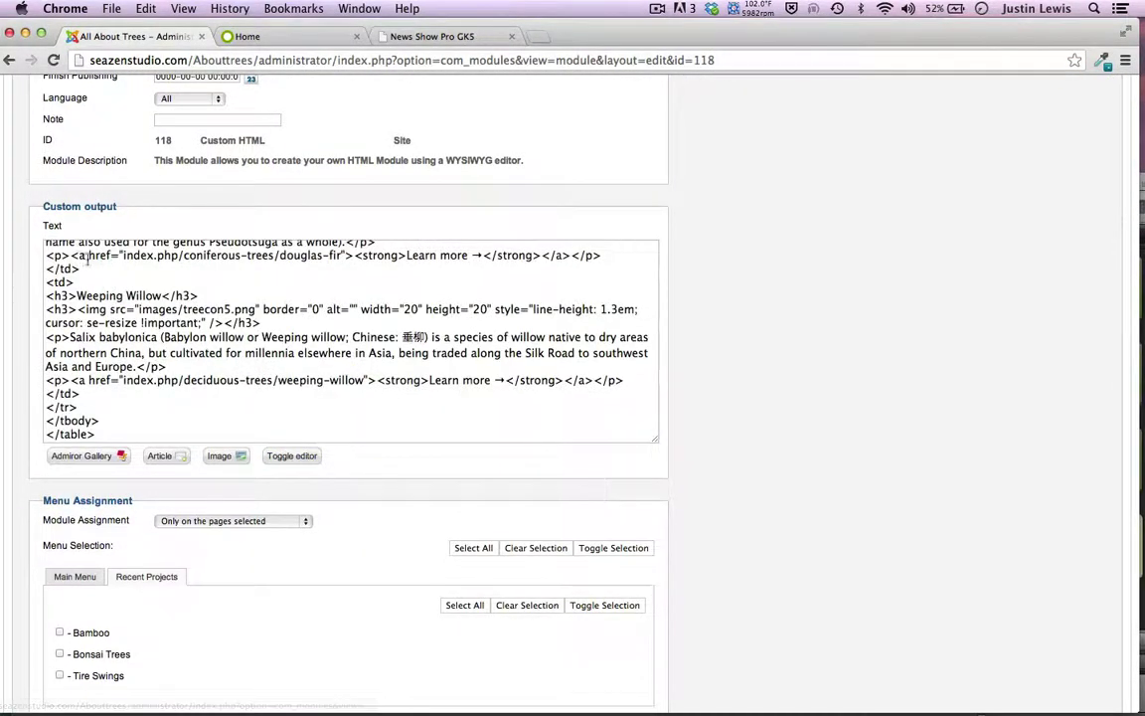
click(294, 455)
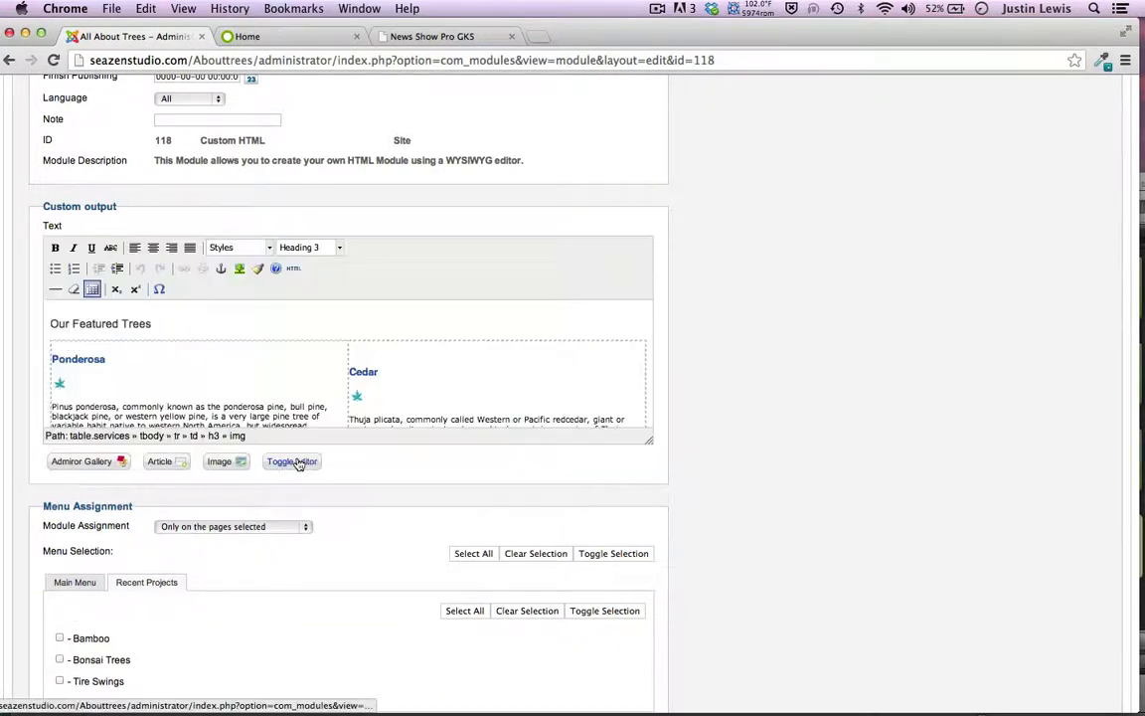
Inspect the rt-showcase element and its styles on the live All About Trees home page, then close the developer tools
click(318, 36)
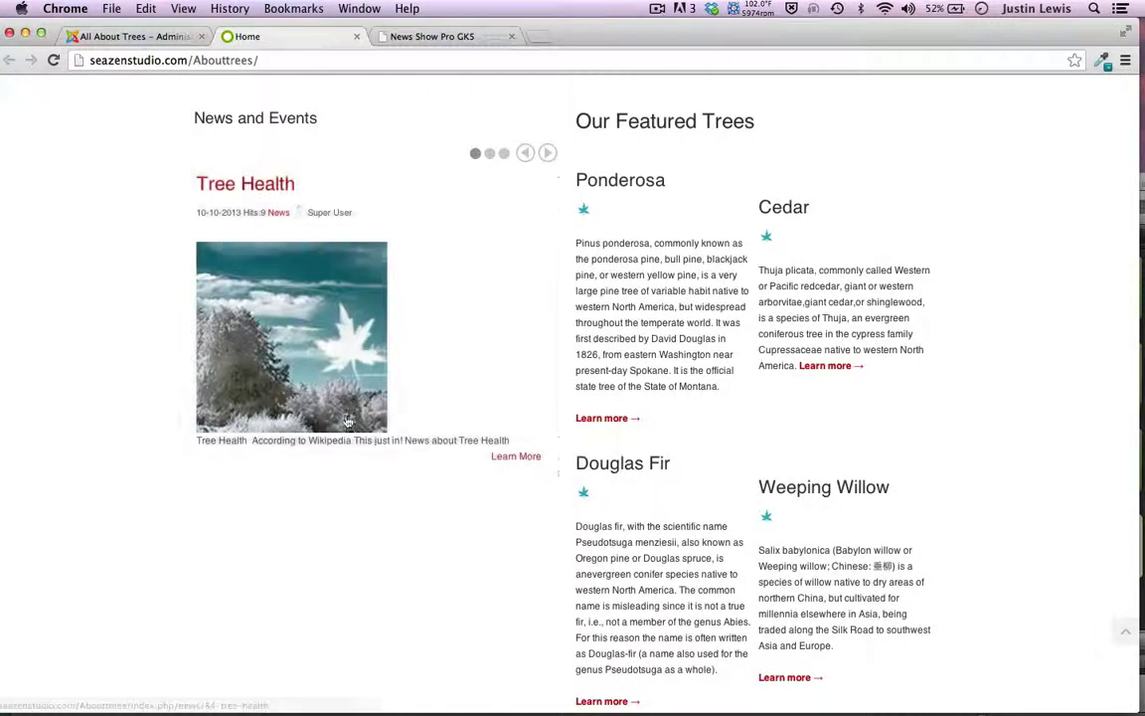
scroll(343, 417, up, 10)
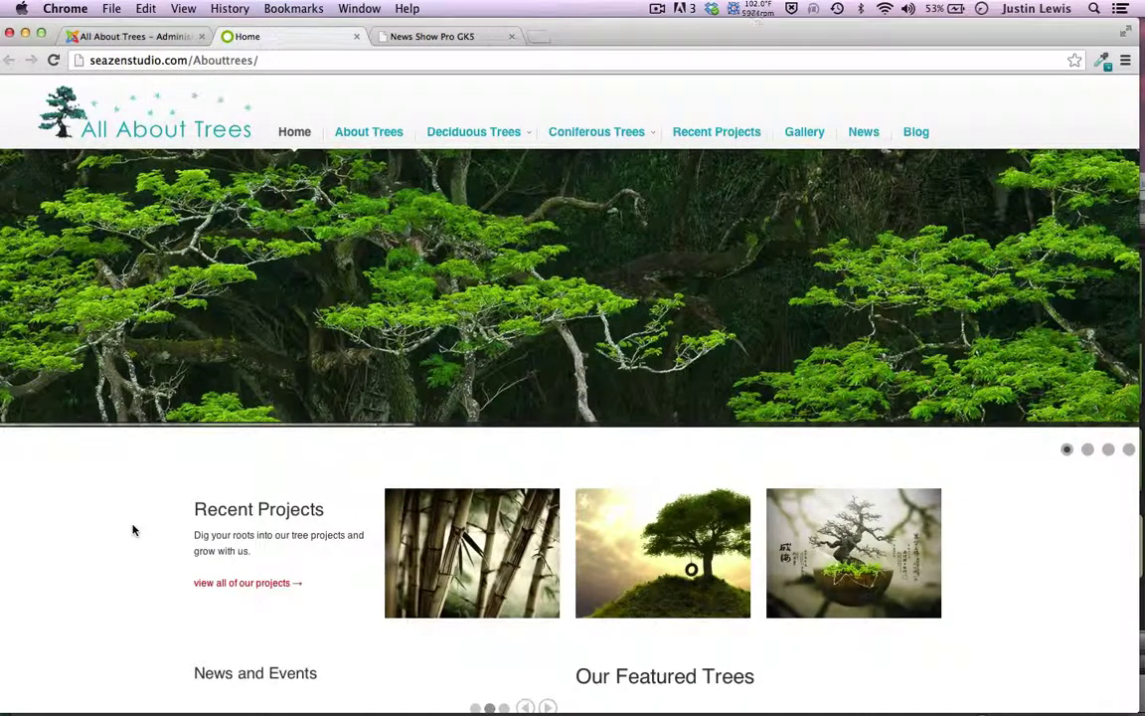
right_click(132, 530)
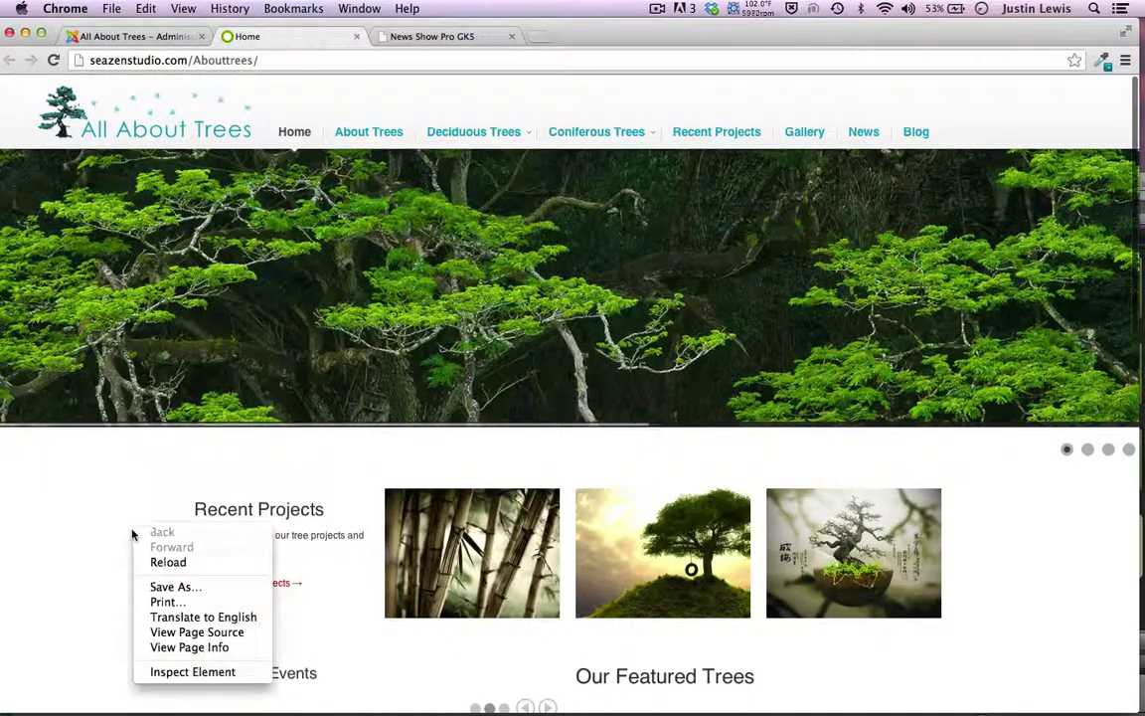
click(165, 681)
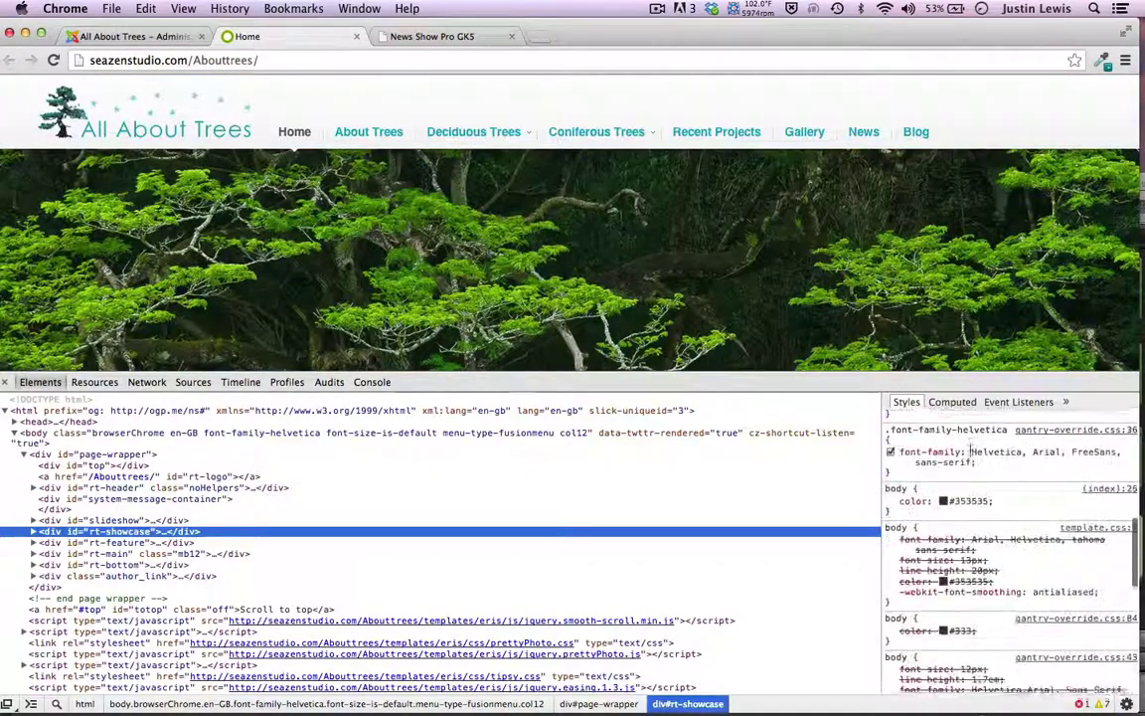
click(4, 382)
drag(622, 33, 626, 33)
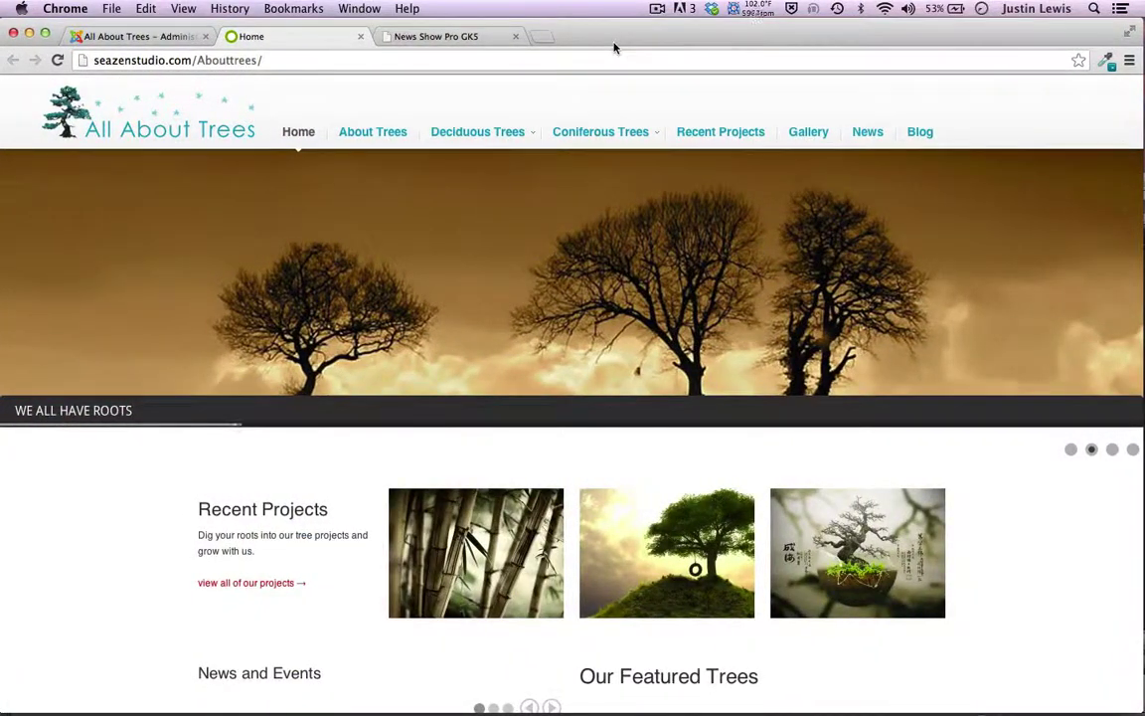
Review the live home page's Recent Projects, News and Events, Our Featured Trees and footer sections
scroll(251, 294, down, 5)
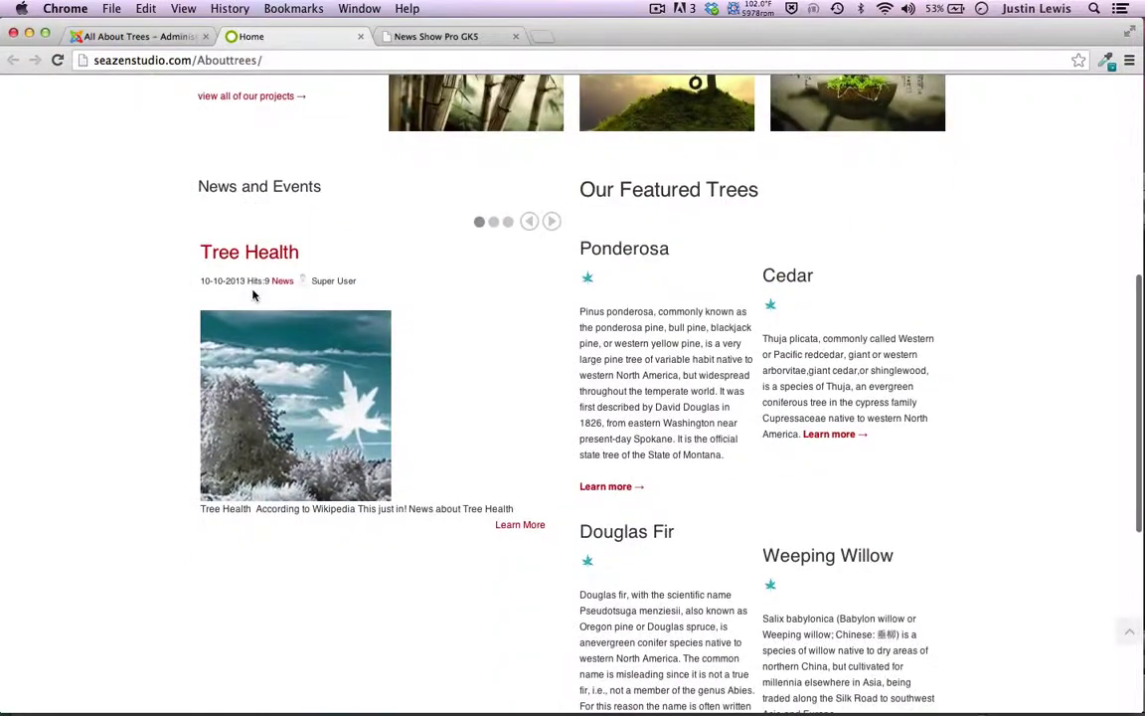
scroll(525, 455, up, 5)
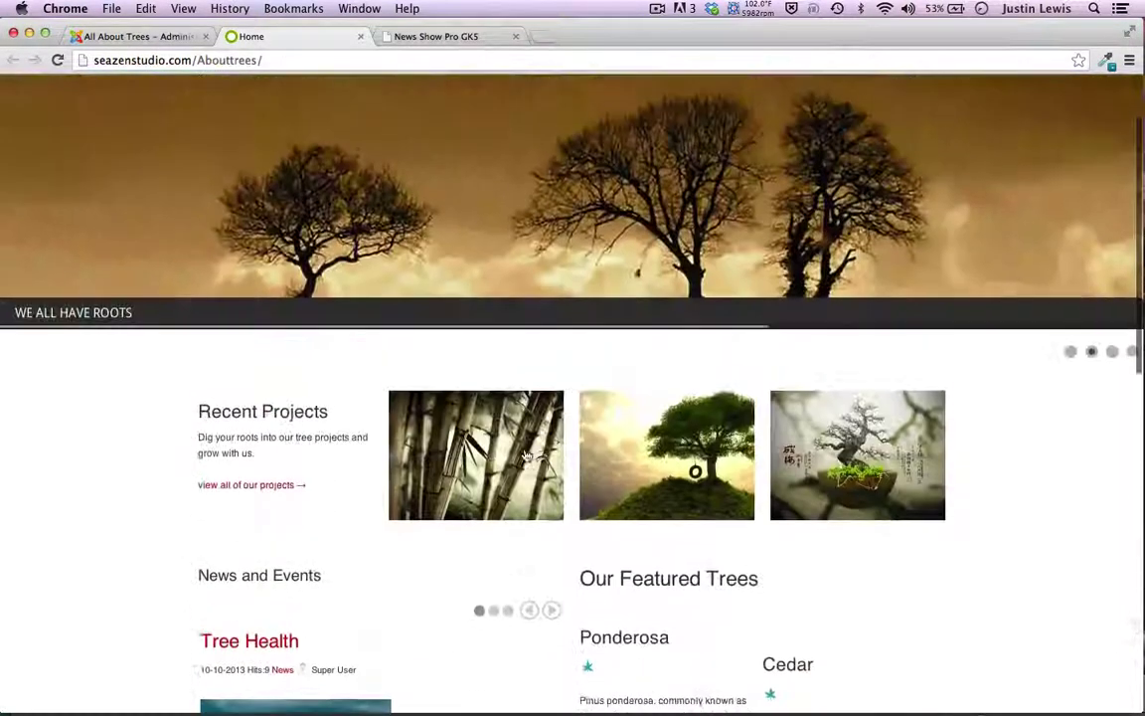
scroll(525, 456, down, 10)
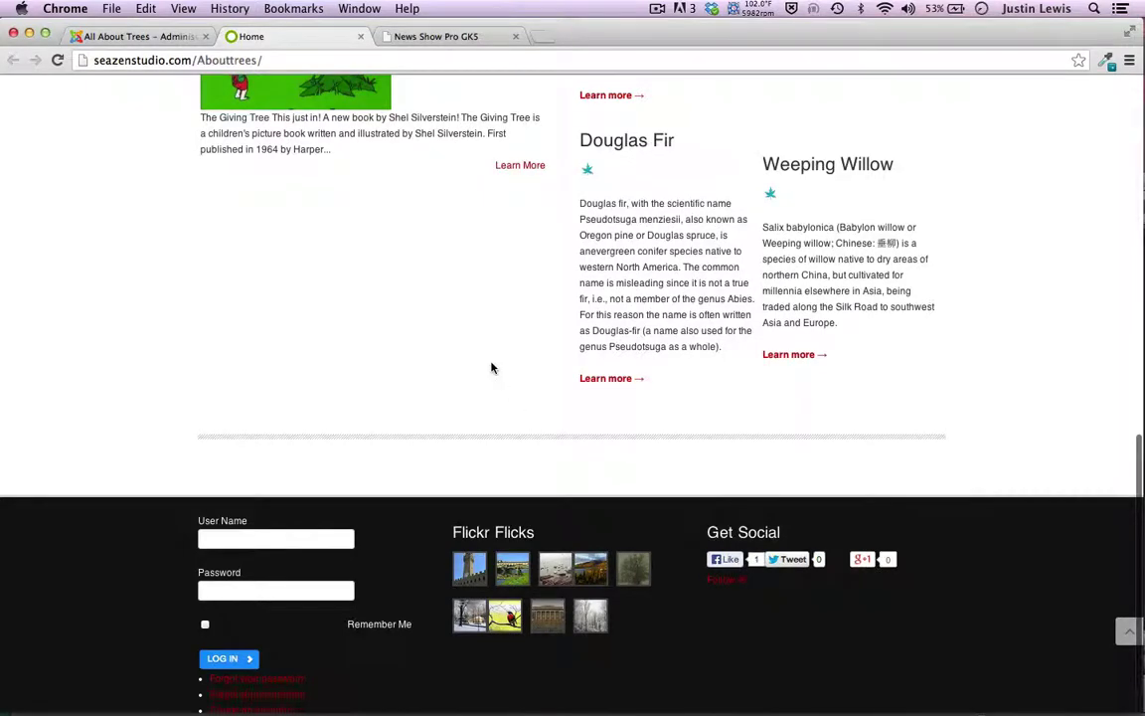
scroll(491, 368, up, 3)
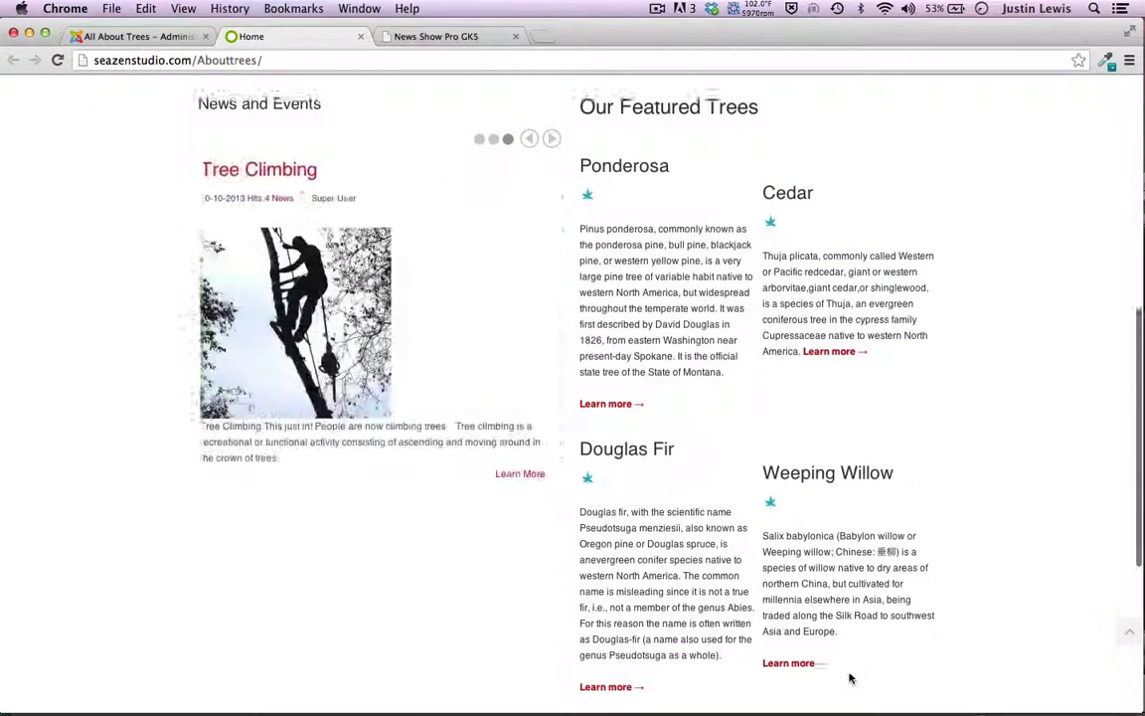
scroll(856, 680, up, 4)
scroll(856, 680, down, 2)
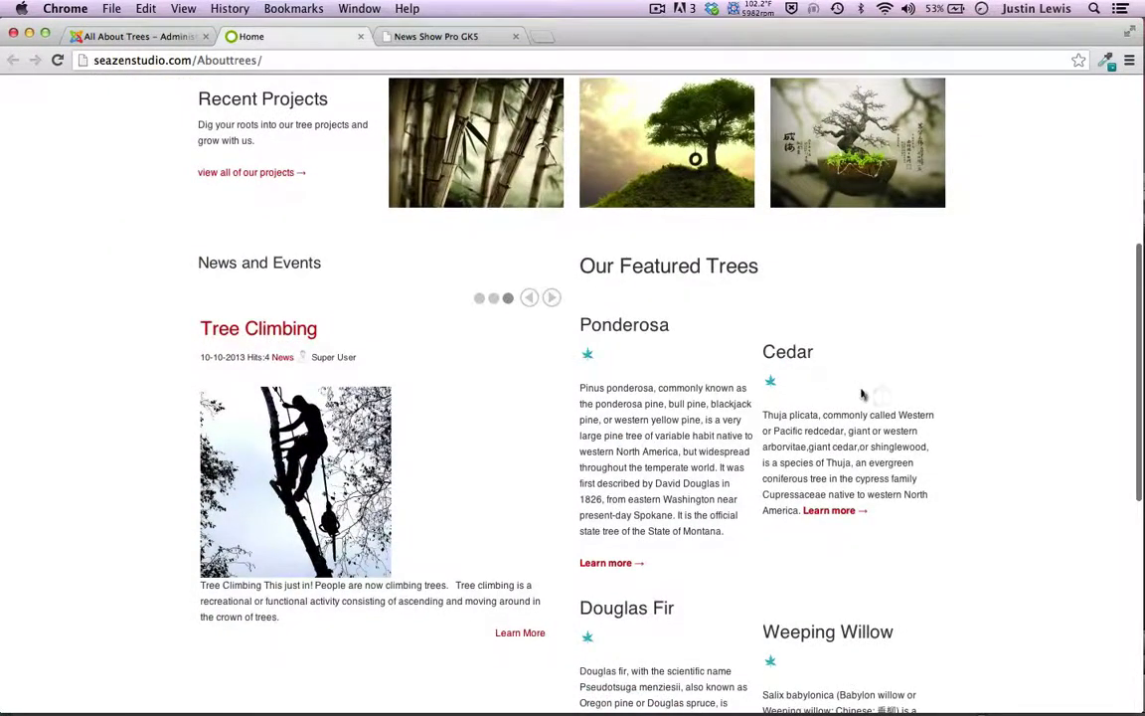
Highlight the Ponderosa, Cedar and Weeping Willow headings under Our Featured Trees to examine the layout of the tree entries
scroll(862, 395, down, 3)
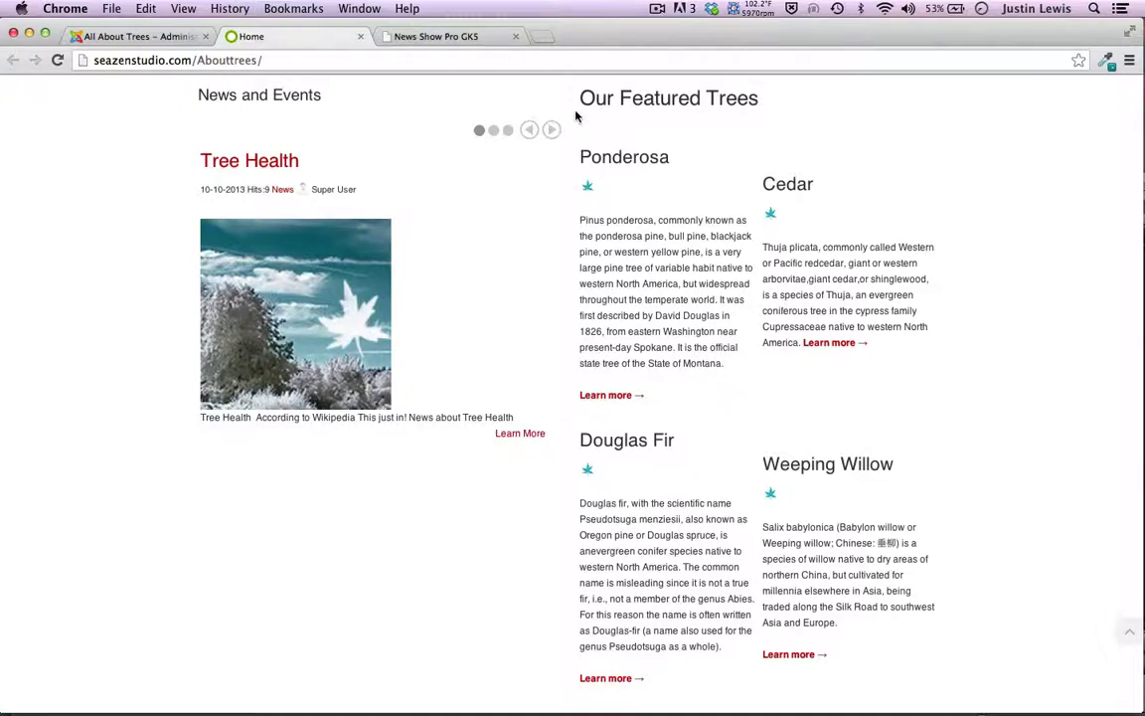
drag(581, 157, 676, 157)
drag(762, 185, 821, 184)
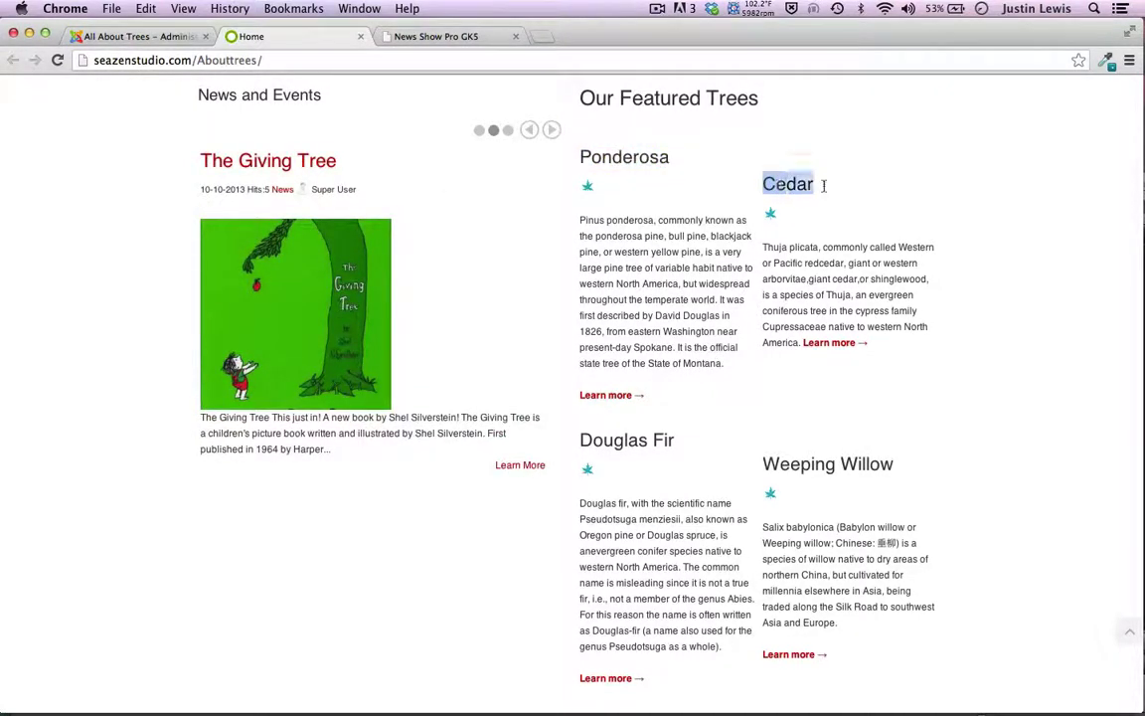
drag(765, 463, 889, 463)
click(670, 421)
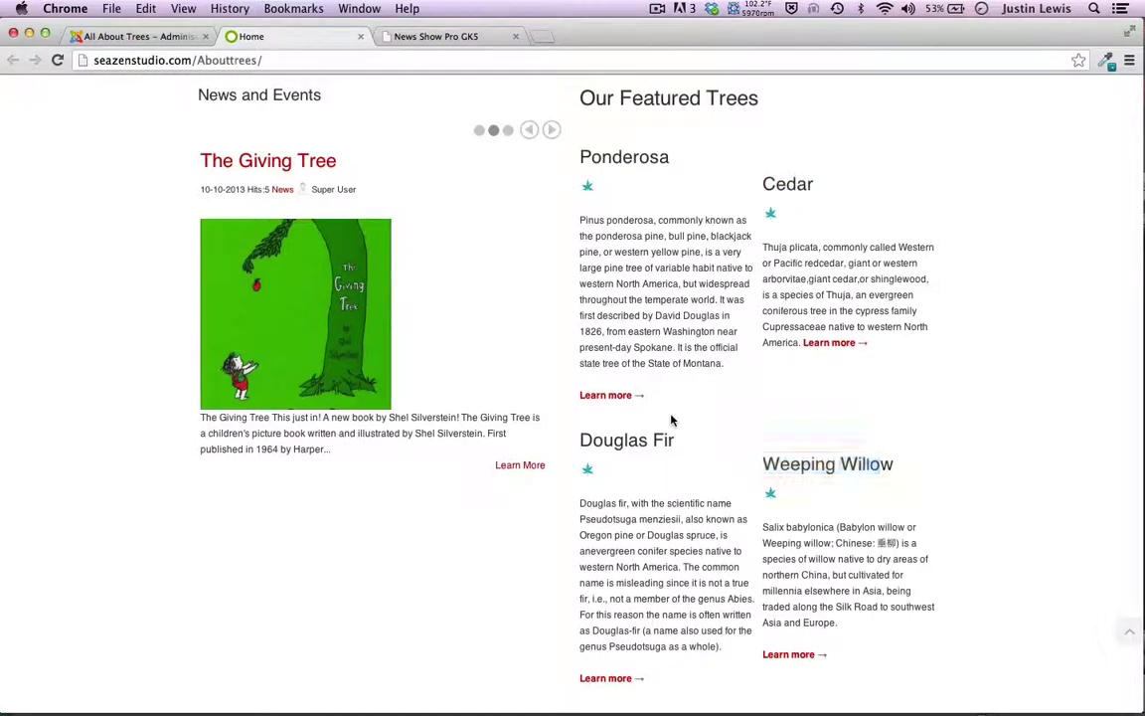
scroll(541, 533, down, 2)
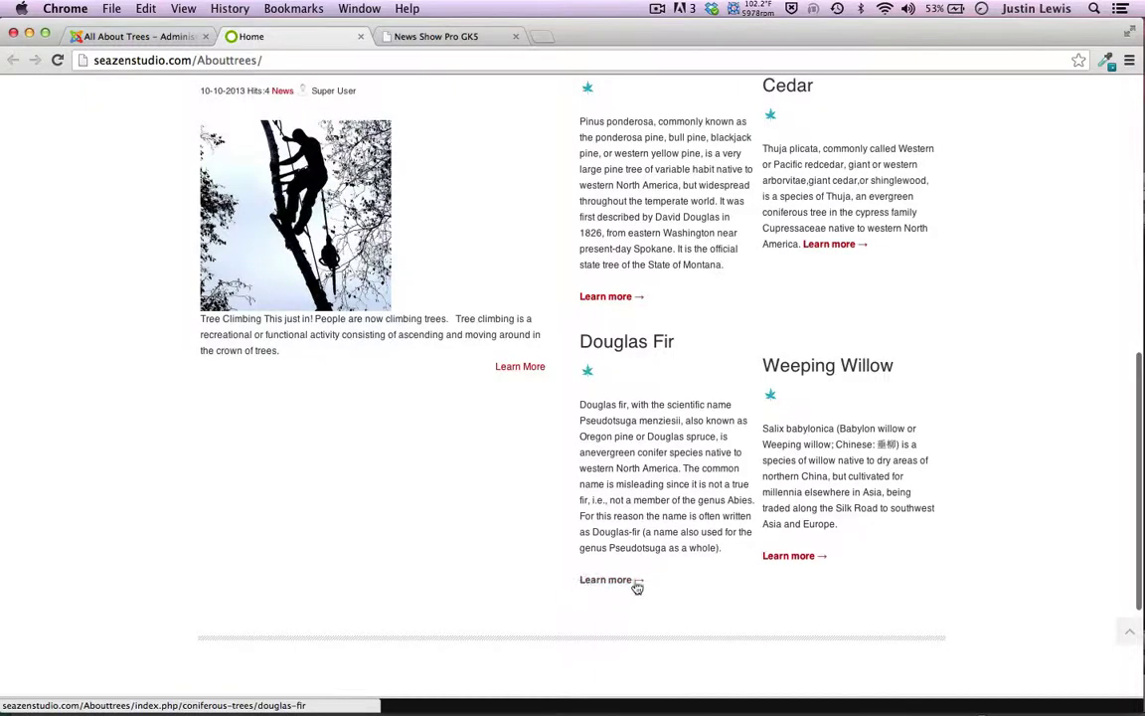
Review the live home page down to the footer and highlight the Get Social heading, then clear the selection
scroll(664, 438, up, 4)
scroll(668, 434, up, 2)
scroll(668, 434, down, 8)
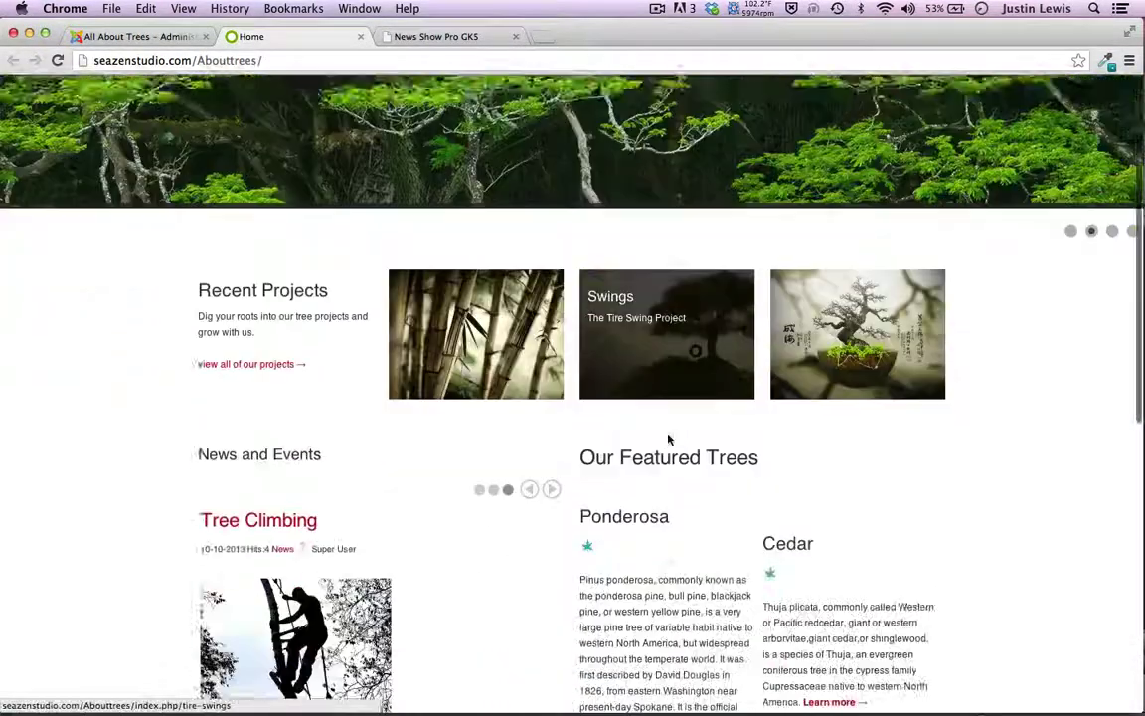
scroll(668, 438, down, 2)
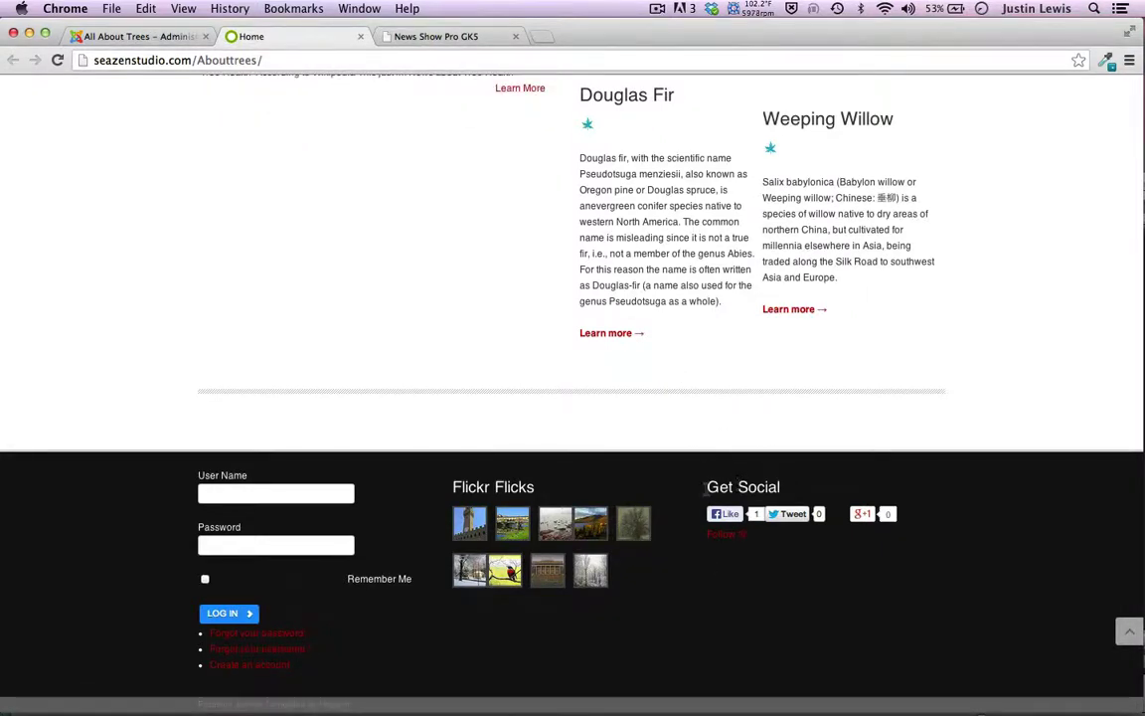
drag(705, 491, 787, 493)
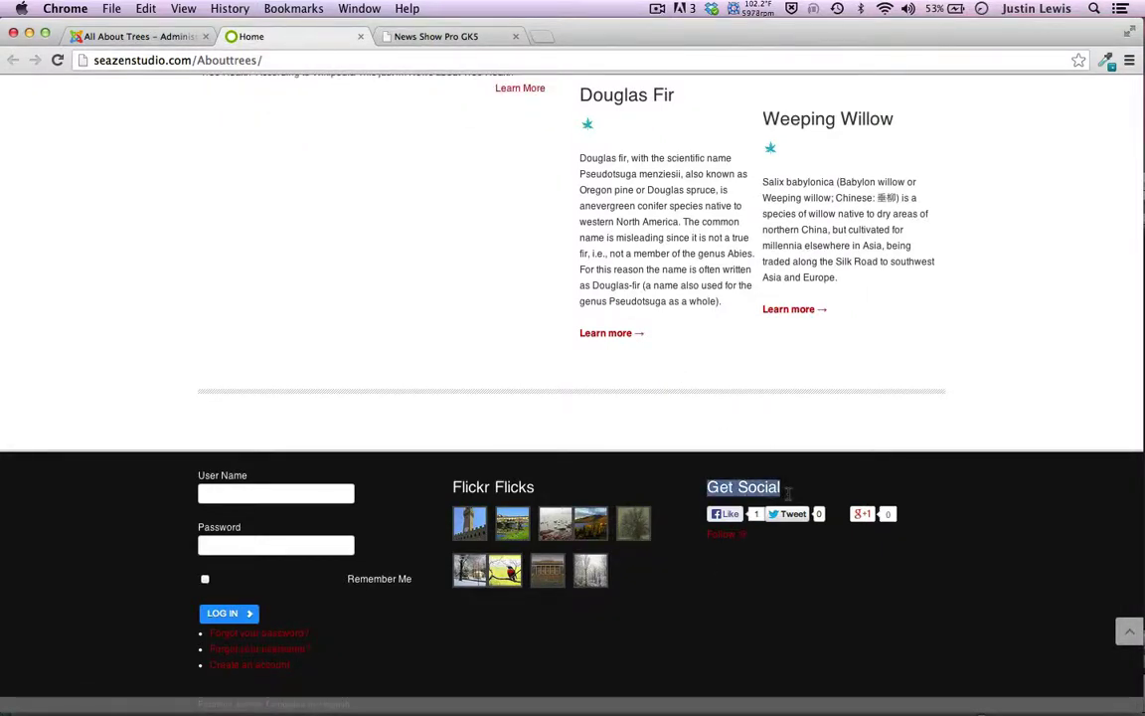
click(772, 554)
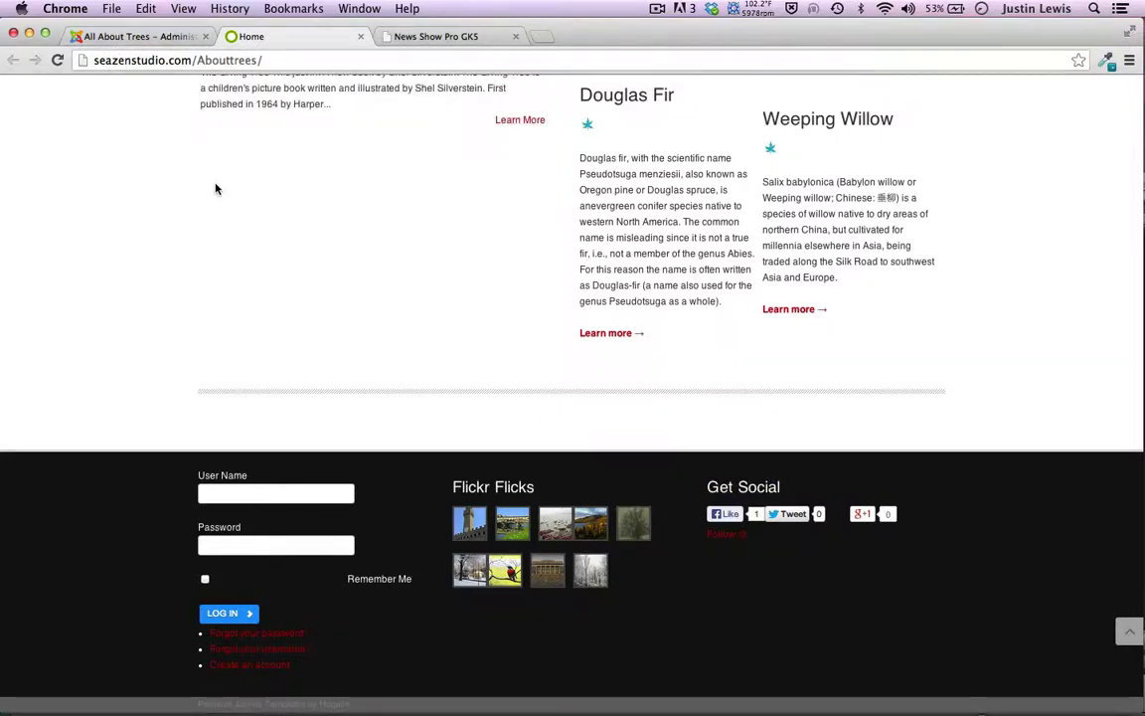
Return to the Joomla administration and close the Featured Trees module editor
click(156, 40)
scroll(747, 498, up, 5)
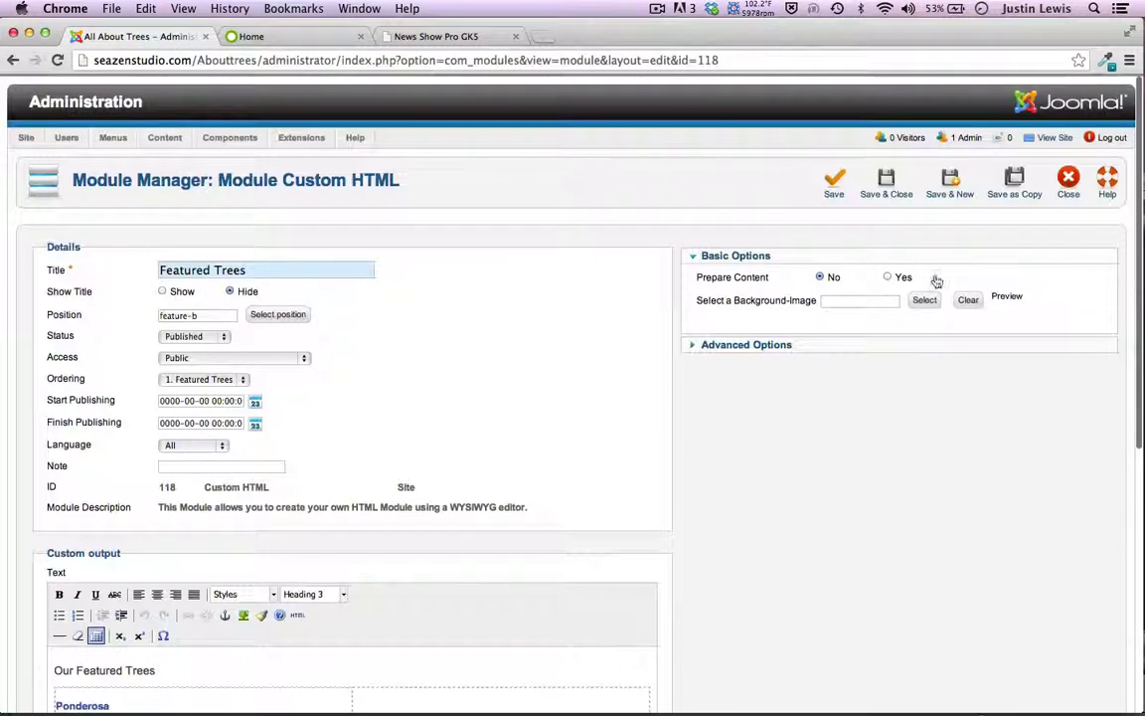
click(1034, 169)
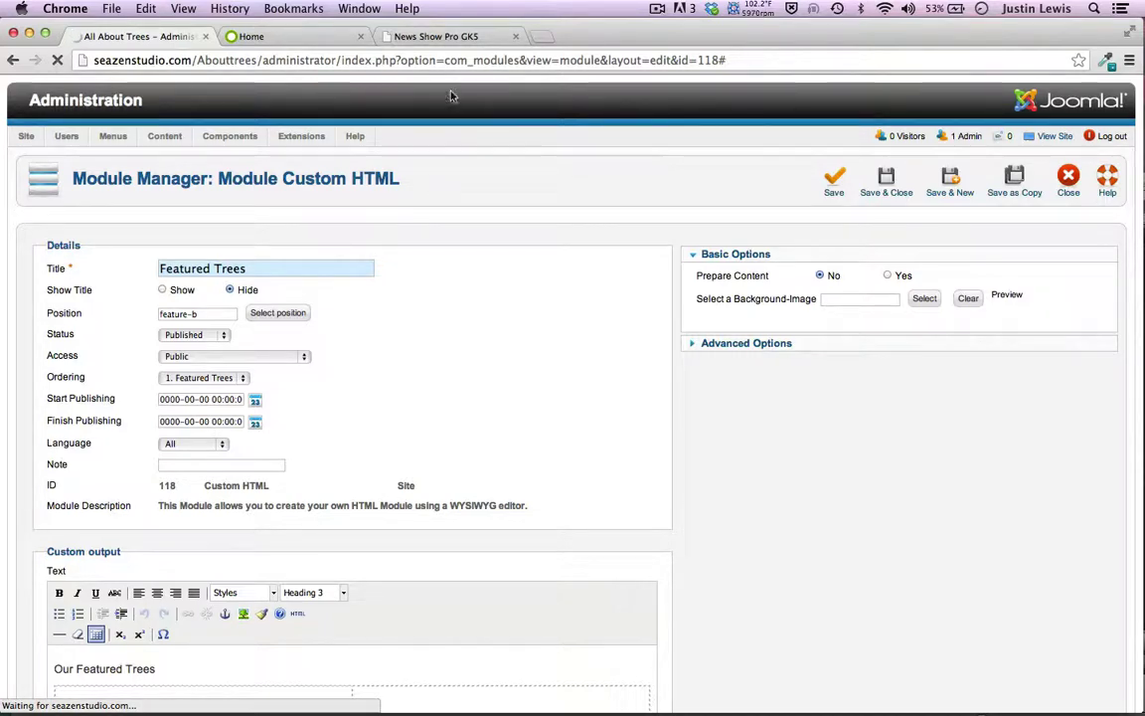
Review the live home page from the header down to the login form, Flickr Flicks and Get Social modules in the footer
click(290, 36)
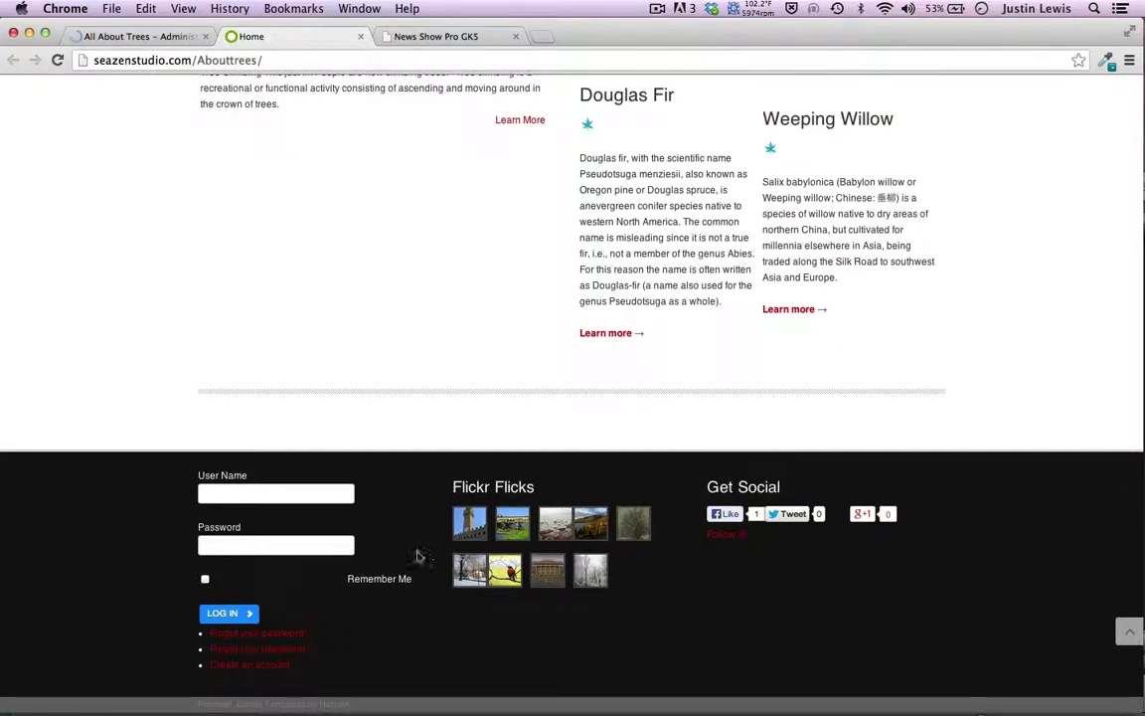
scroll(430, 450, up, 15)
scroll(405, 358, up, 1)
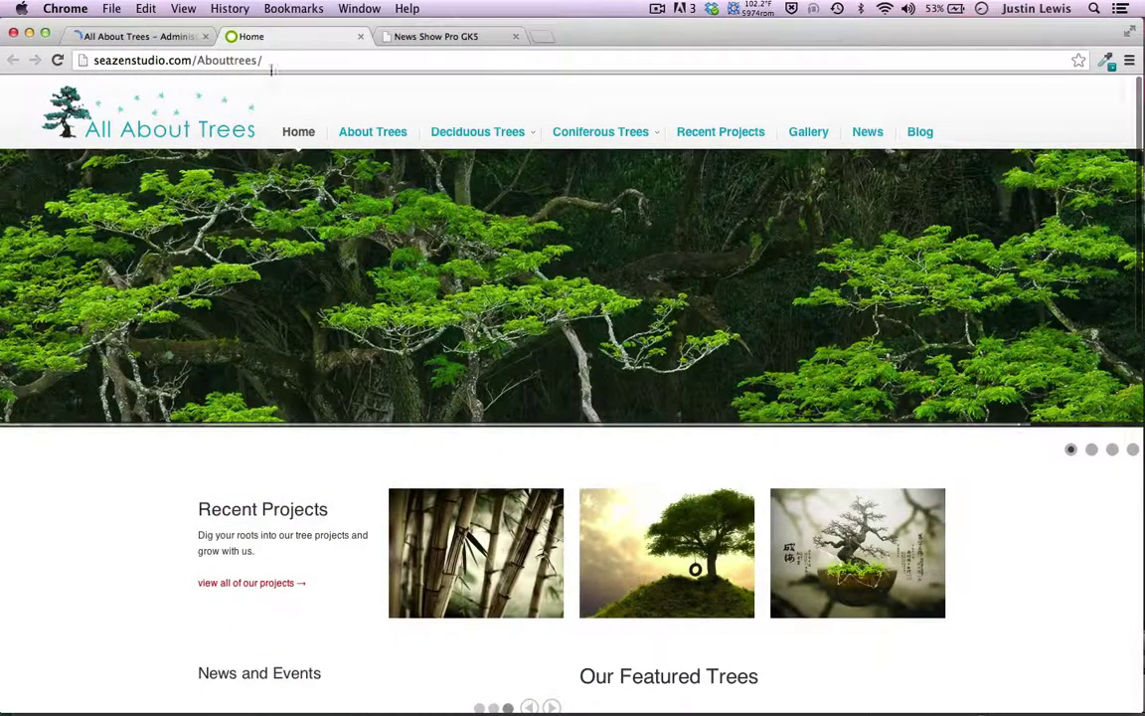
scroll(24, 336, down, 15)
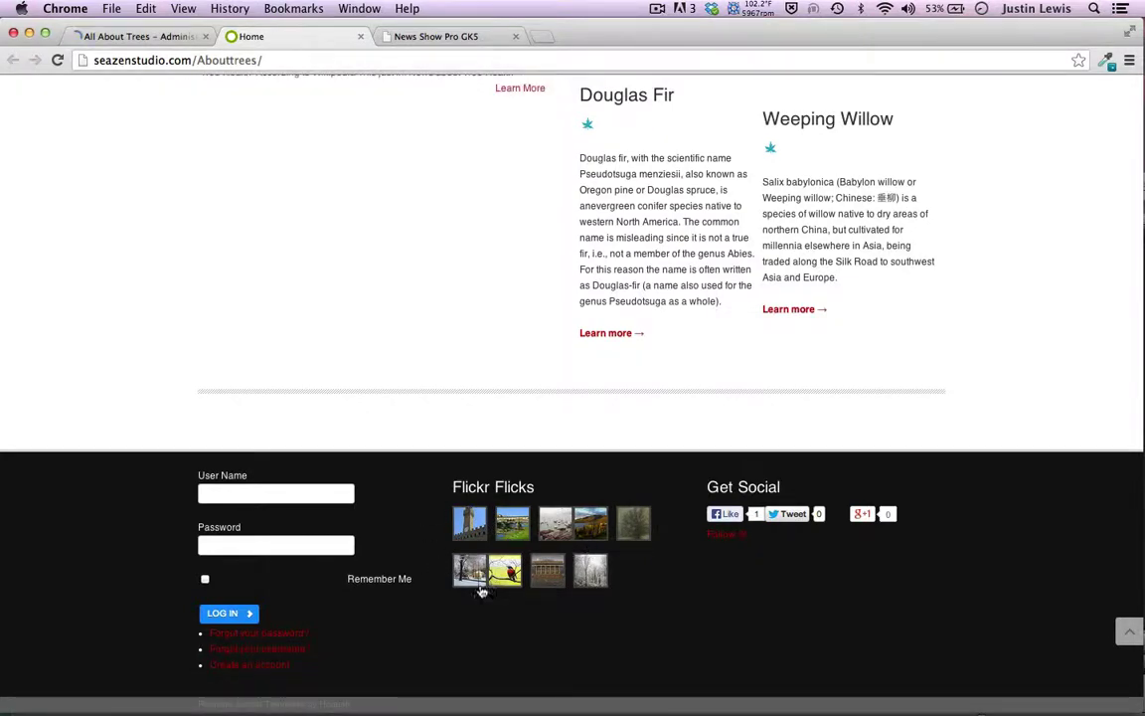
scroll(417, 457, up, 5)
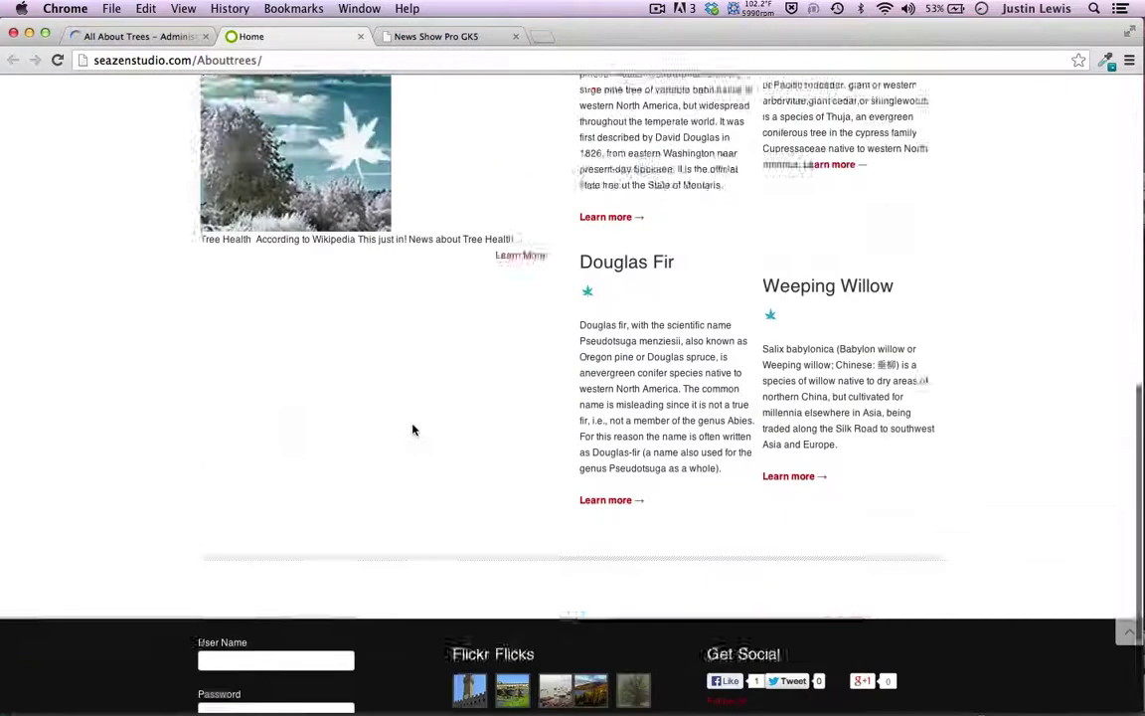
scroll(412, 426, down, 5)
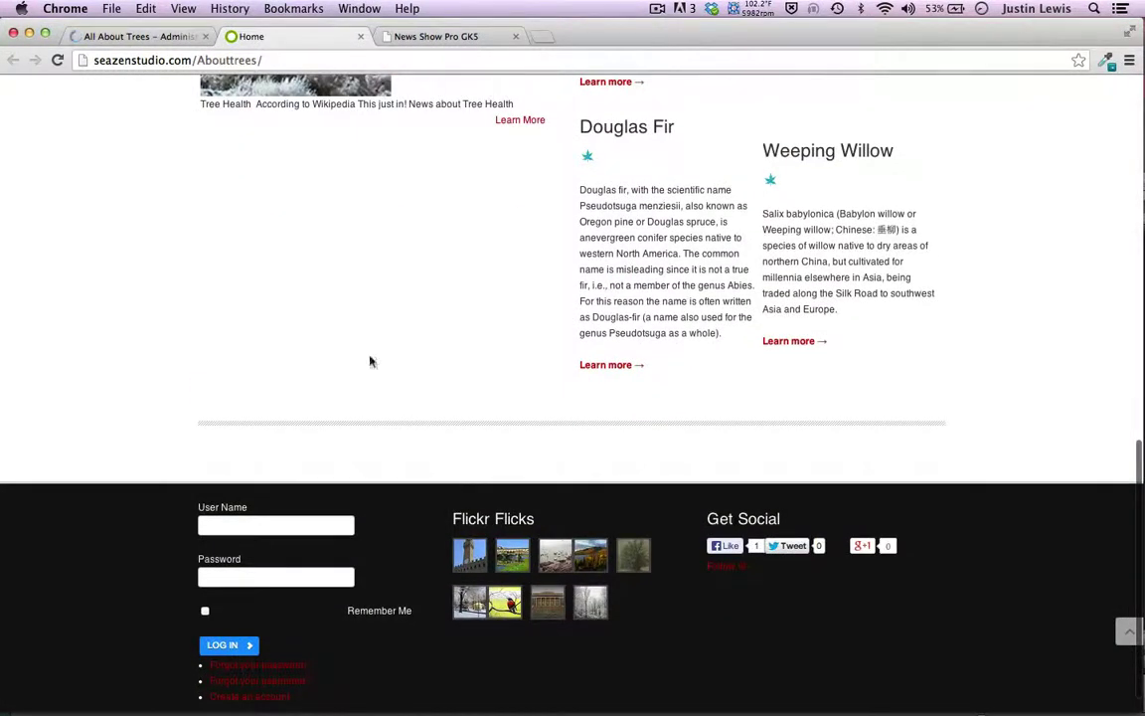
Open the Flickr Flicks module in the Joomla administration and highlight its Flick id value in the basic options
click(129, 38)
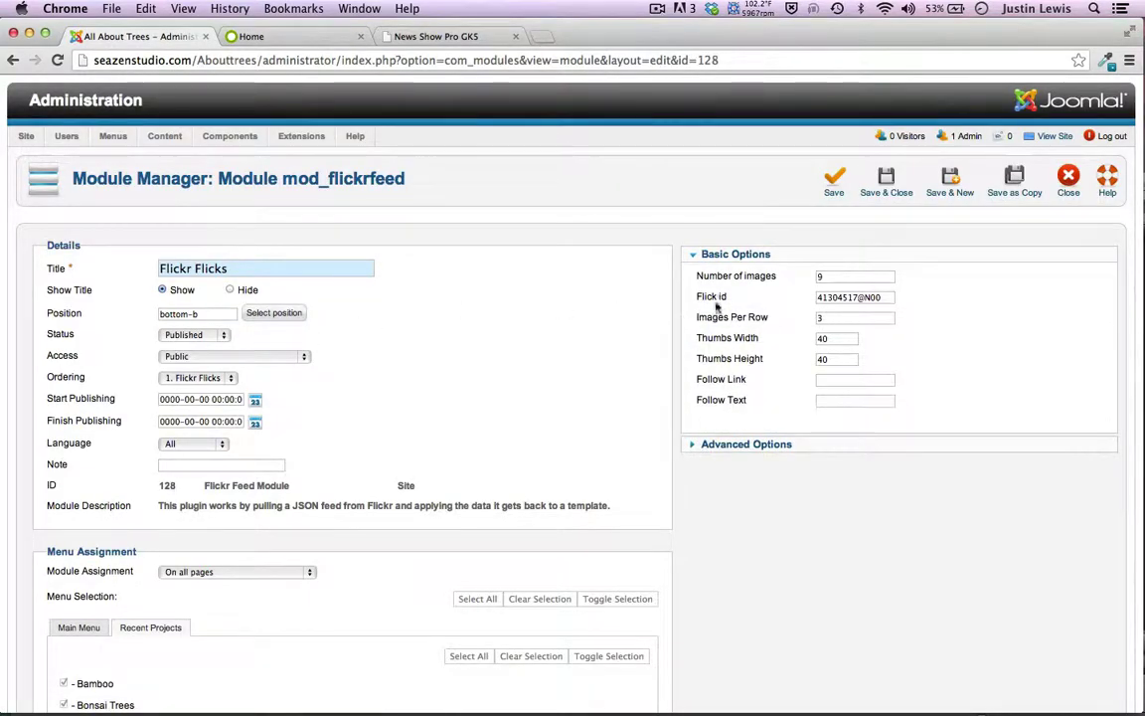
drag(890, 296, 781, 298)
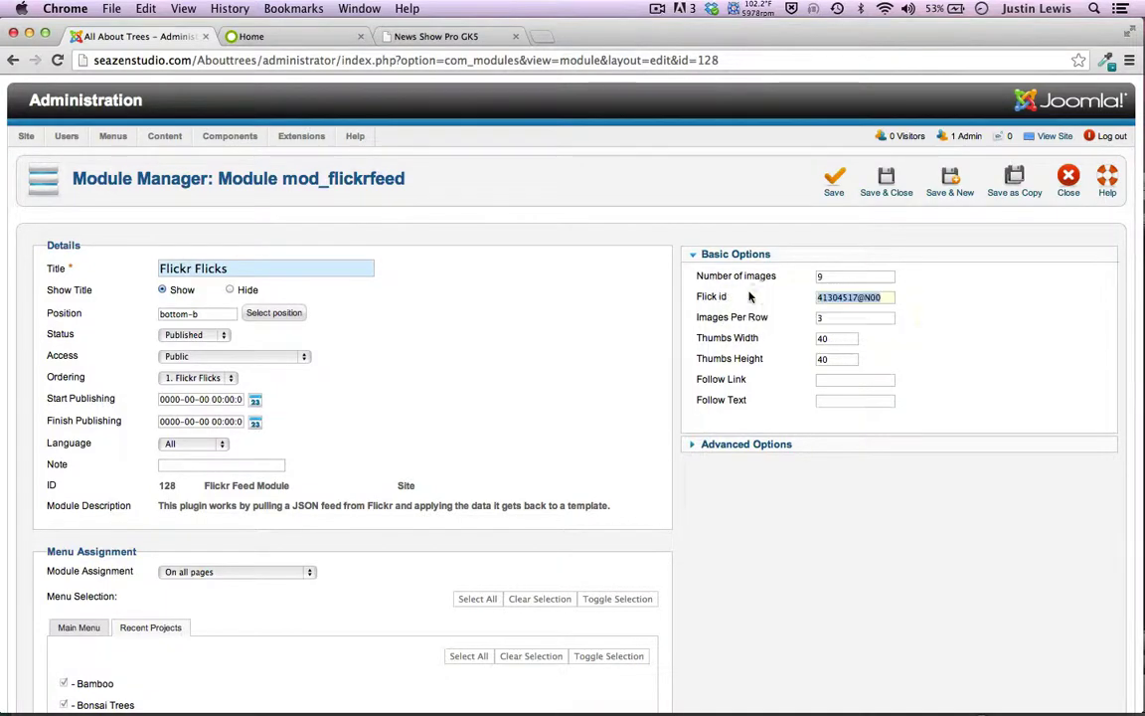
click(686, 286)
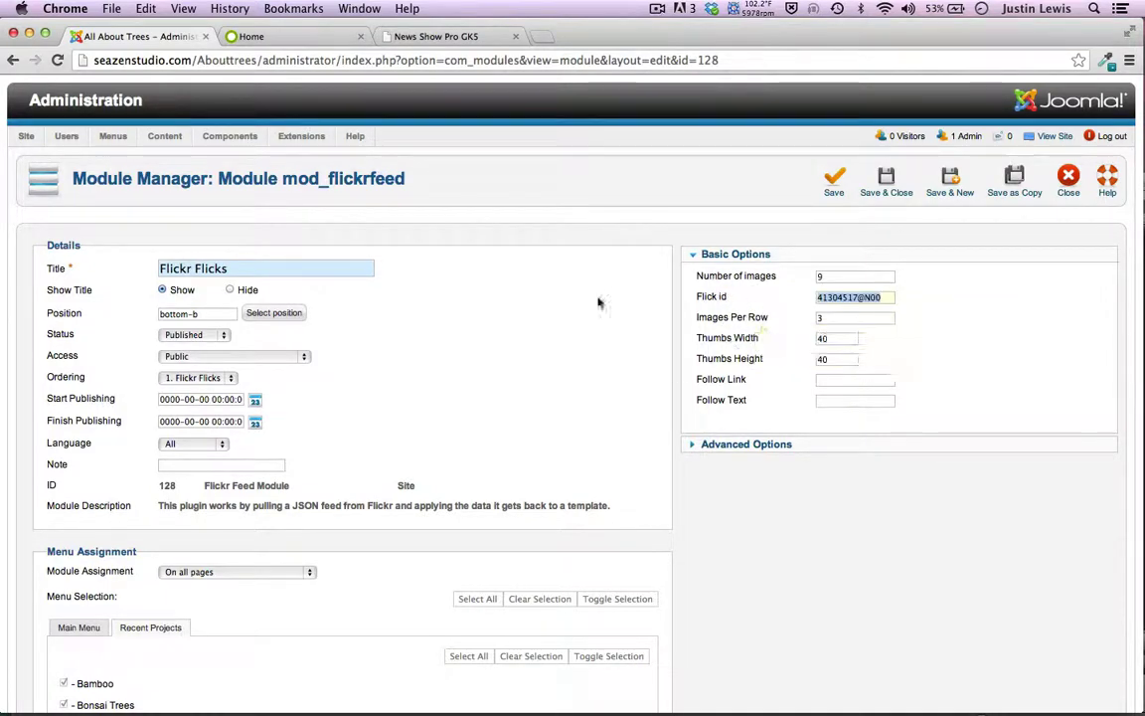
View the enlarged tree photo from the Flickr Flicks module in the live page's footer, then close it
click(291, 35)
scroll(408, 657, down, 1)
scroll(409, 657, up, 15)
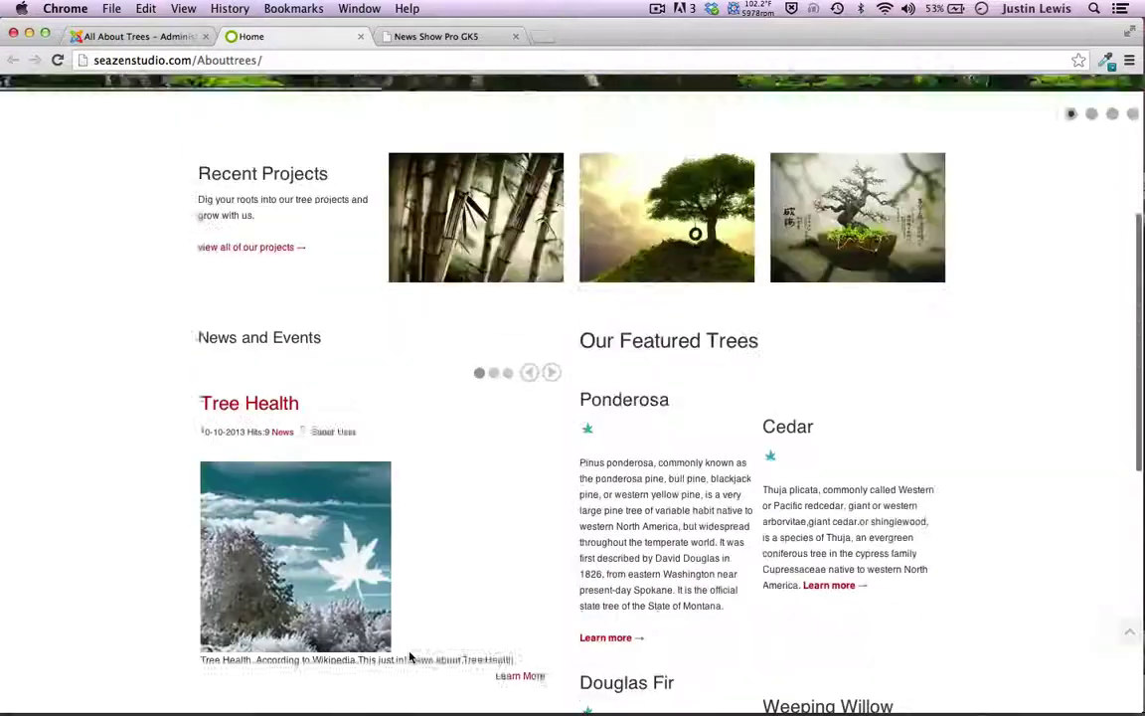
scroll(409, 657, down, 15)
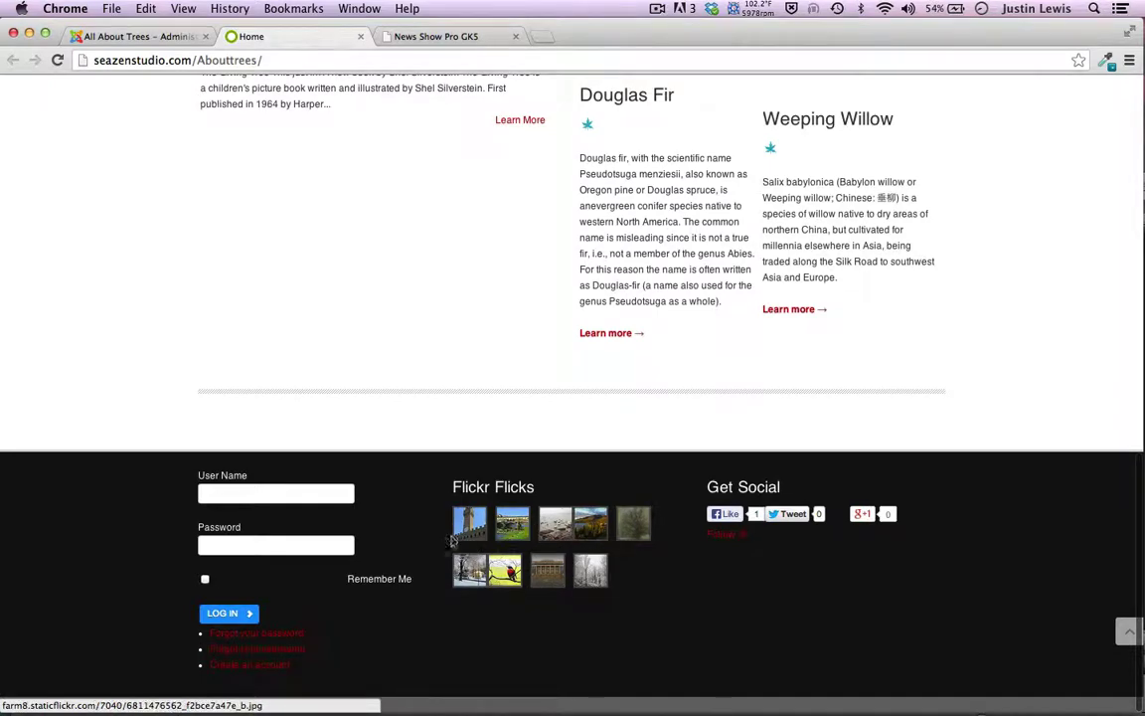
click(633, 522)
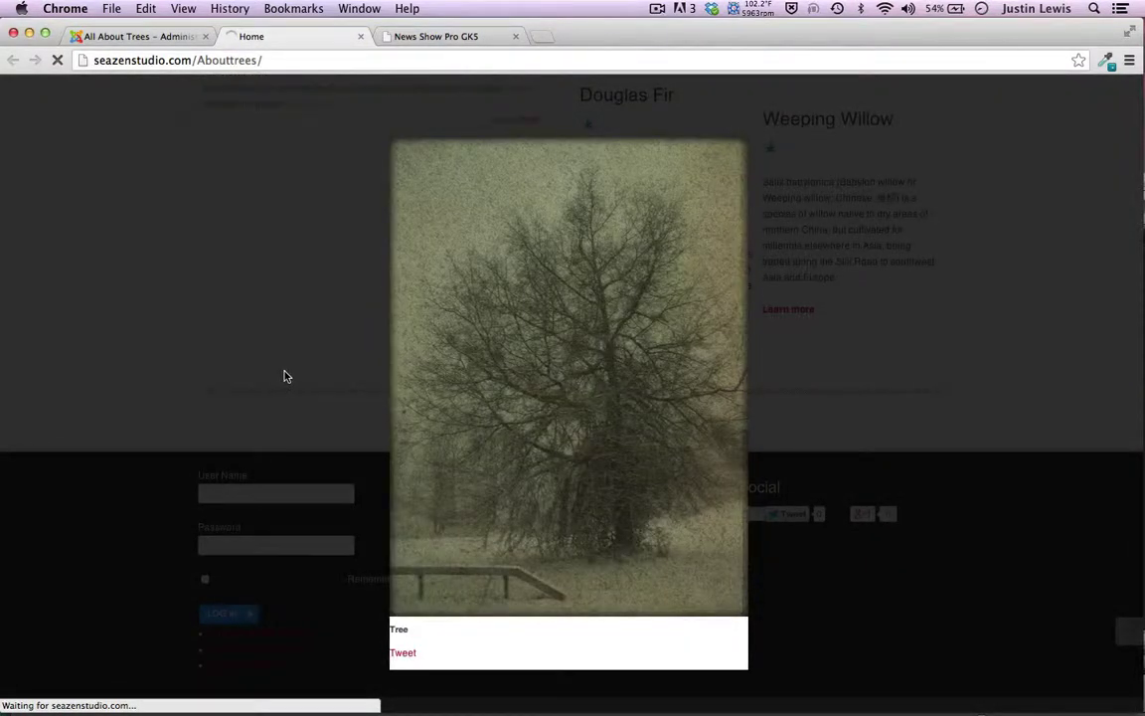
click(283, 376)
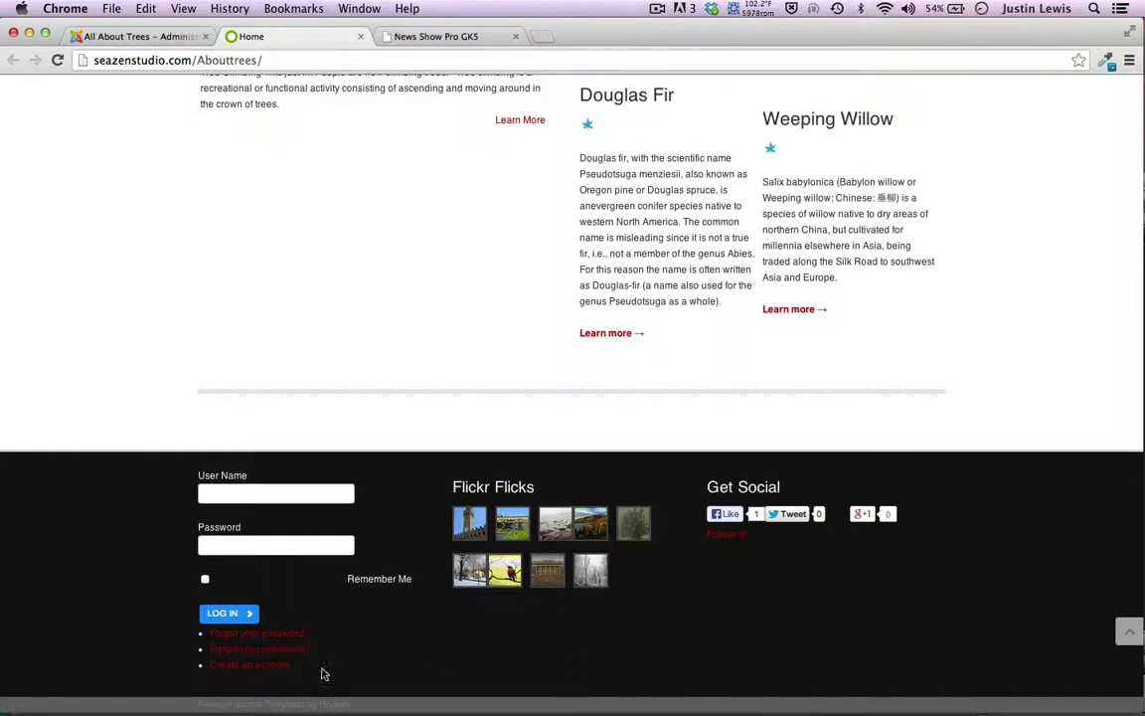
Examine the overall arrangement of the live home page, from the header slideshow through the content modules to the footer
scroll(272, 668, up, 3)
scroll(271, 668, down, 3)
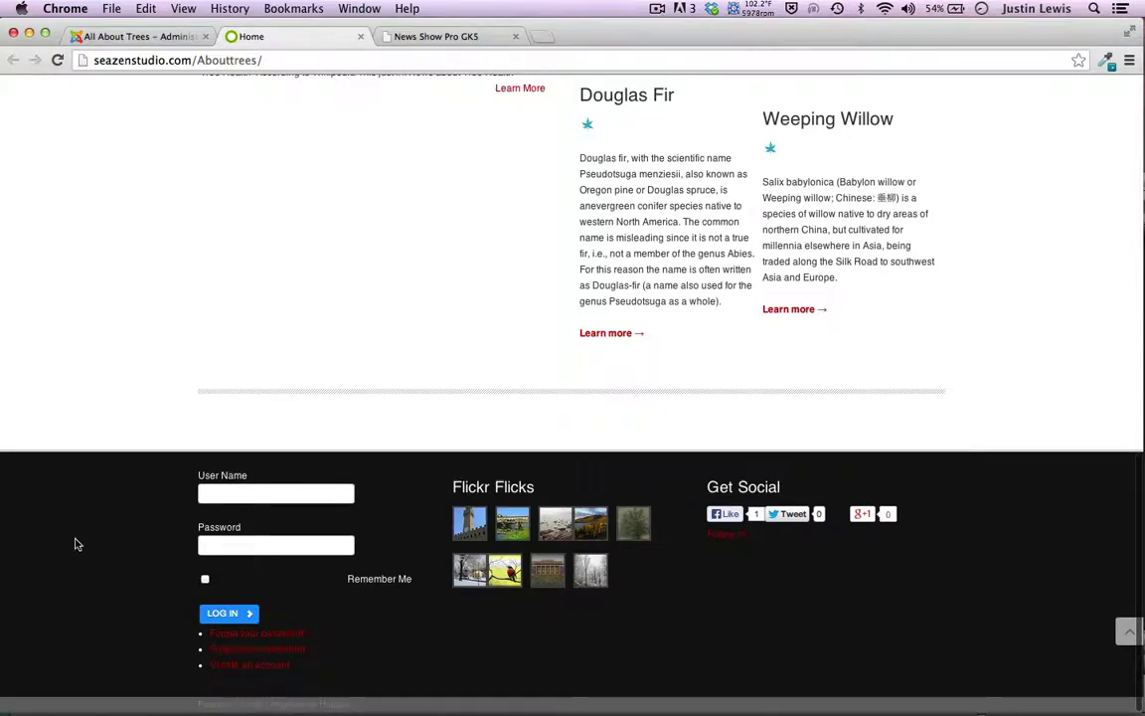
scroll(77, 545, up, 15)
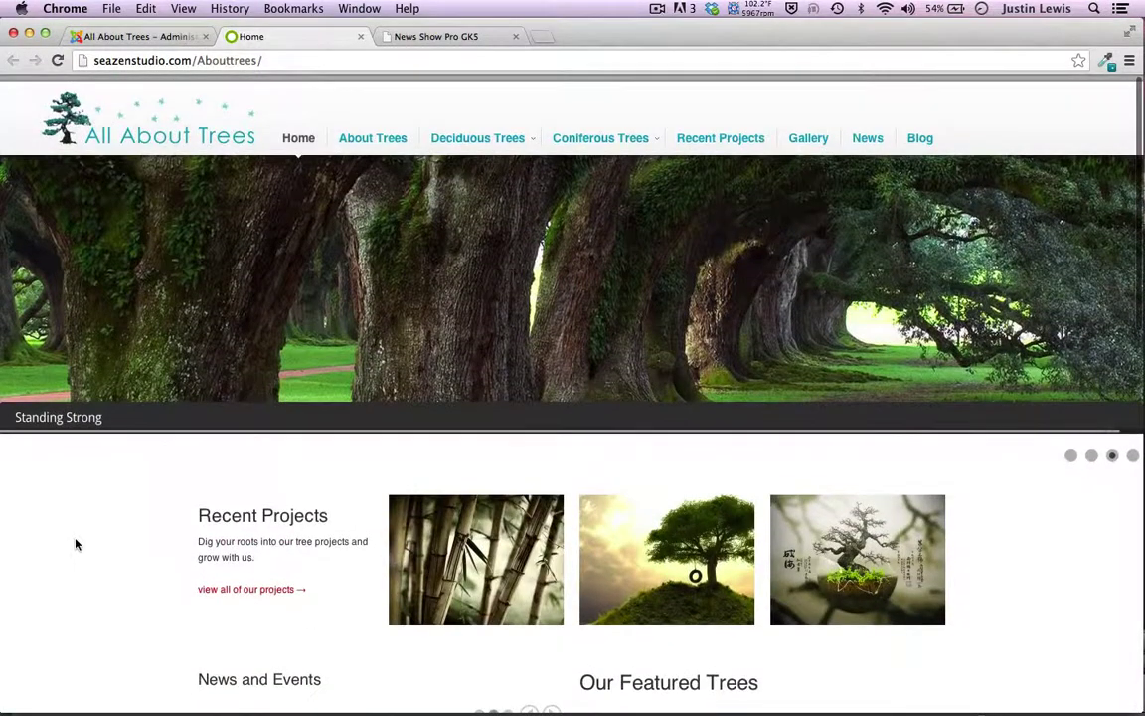
scroll(75, 544, down, 15)
scroll(75, 543, up, 15)
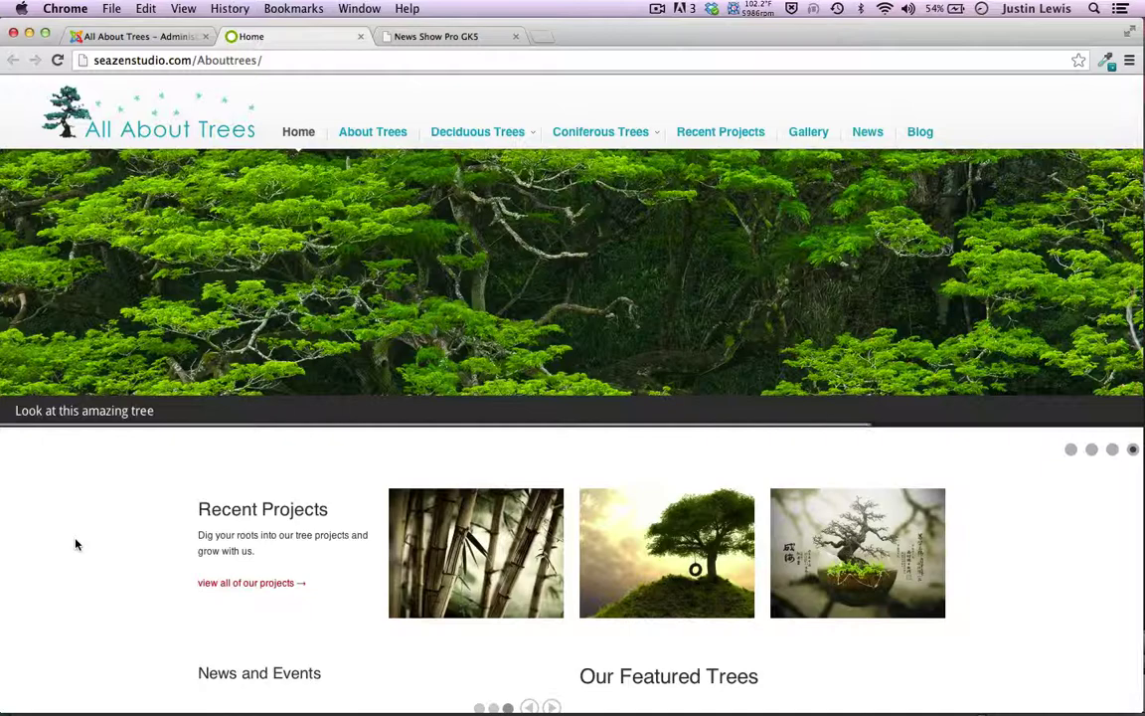
scroll(75, 543, down, 5)
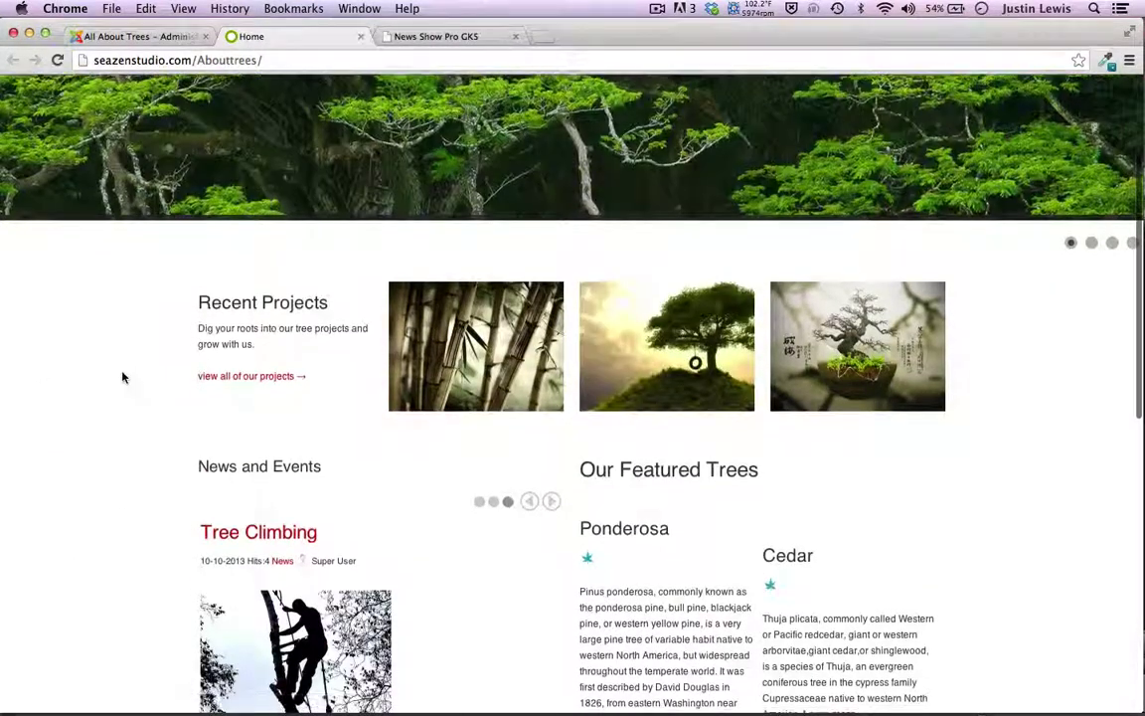
scroll(122, 376, down, 8)
scroll(122, 375, up, 3)
scroll(123, 376, up, 10)
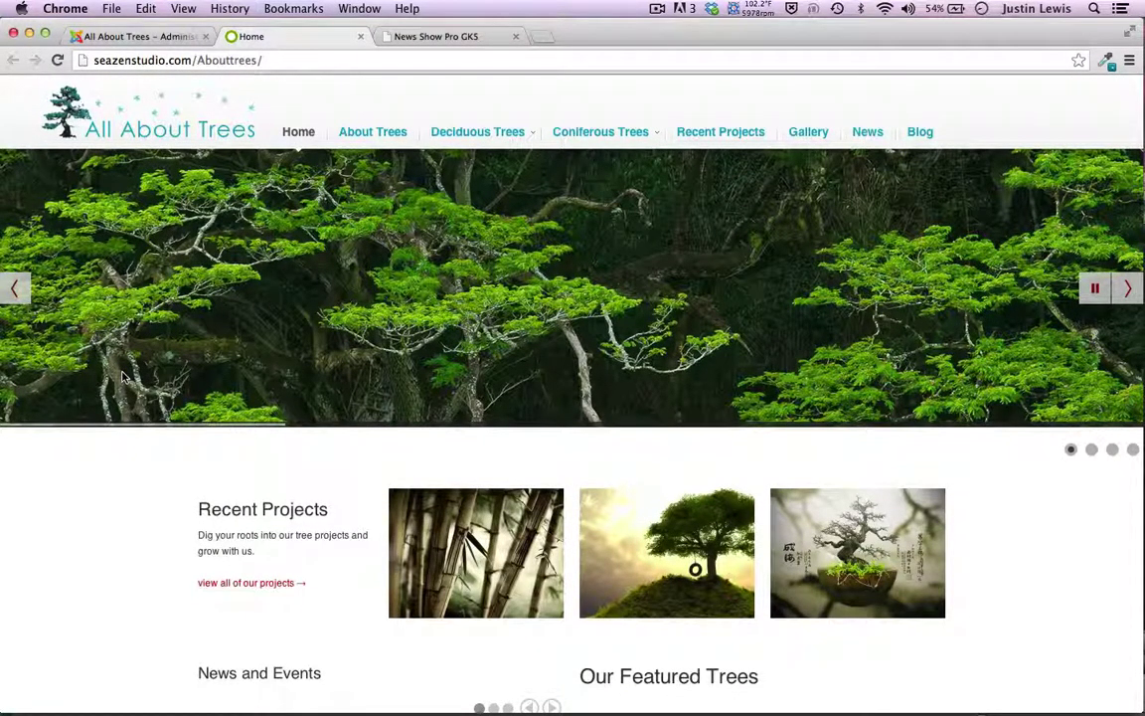
scroll(123, 376, down, 5)
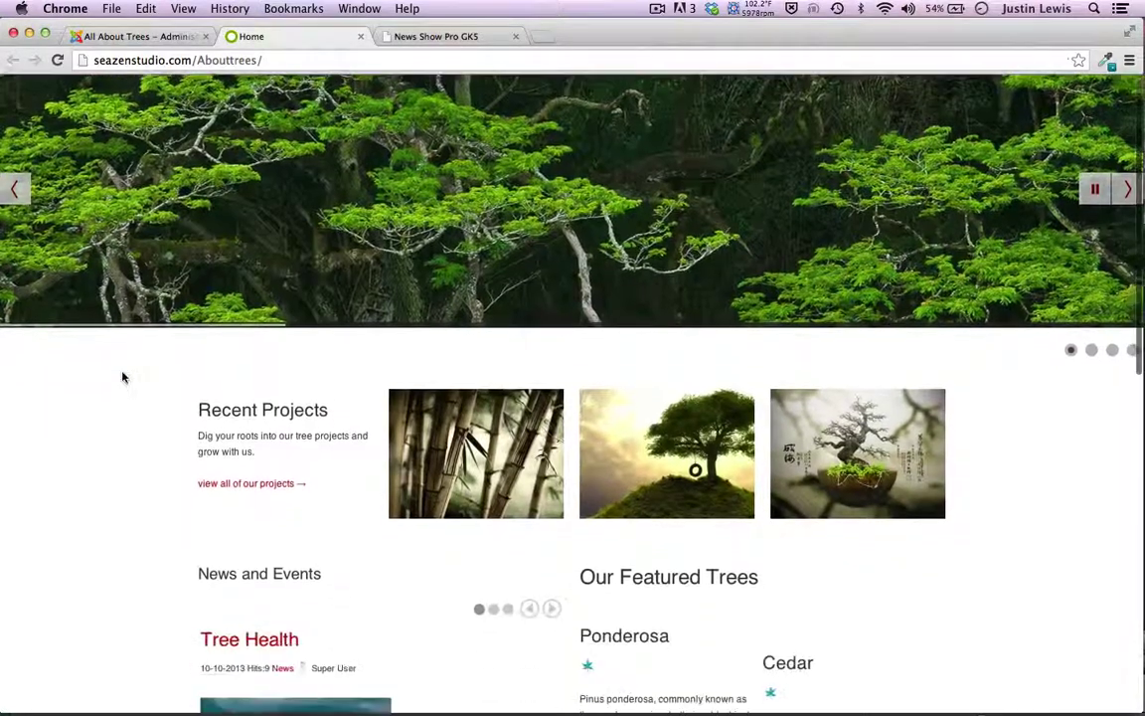
scroll(122, 376, up, 5)
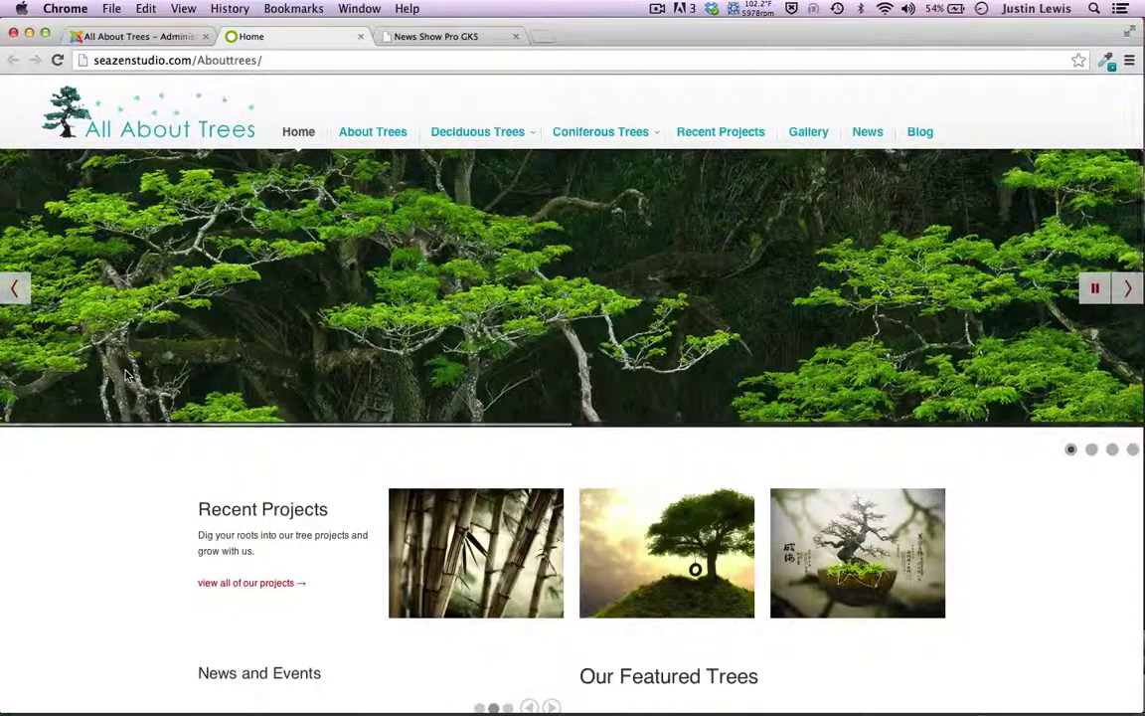
Examine the main menu with its Deciduous Trees submenu and compare it with the entries under Our Featured Trees
mouse_move(456, 140)
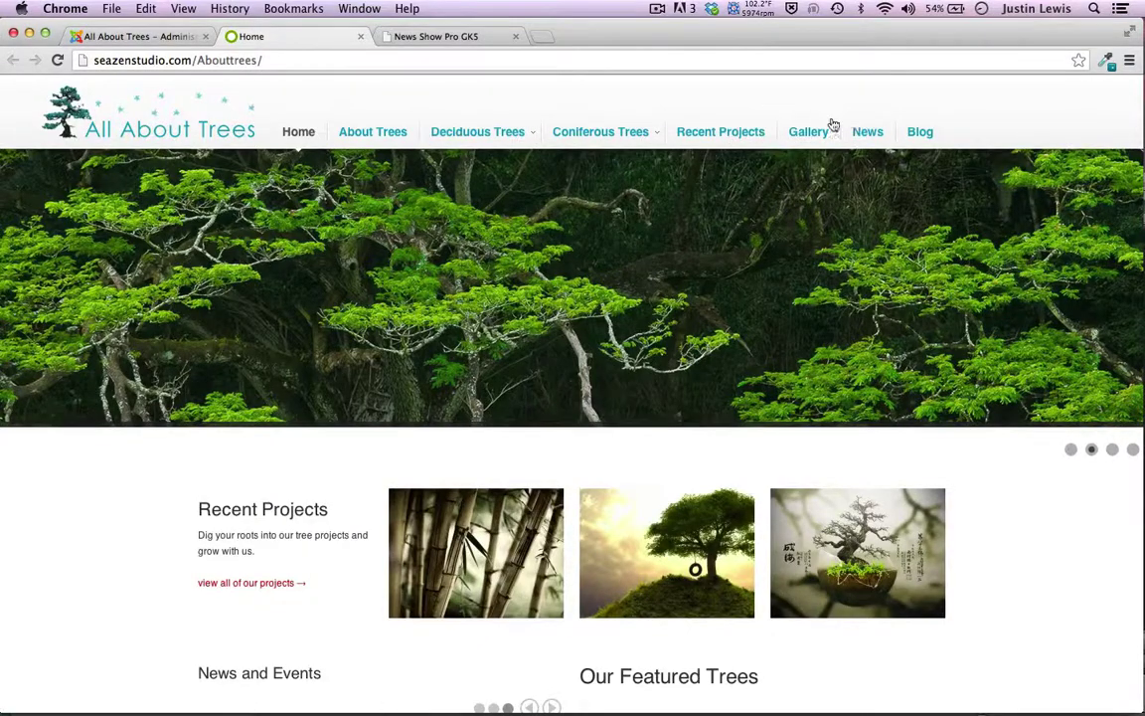
scroll(823, 360, down, 5)
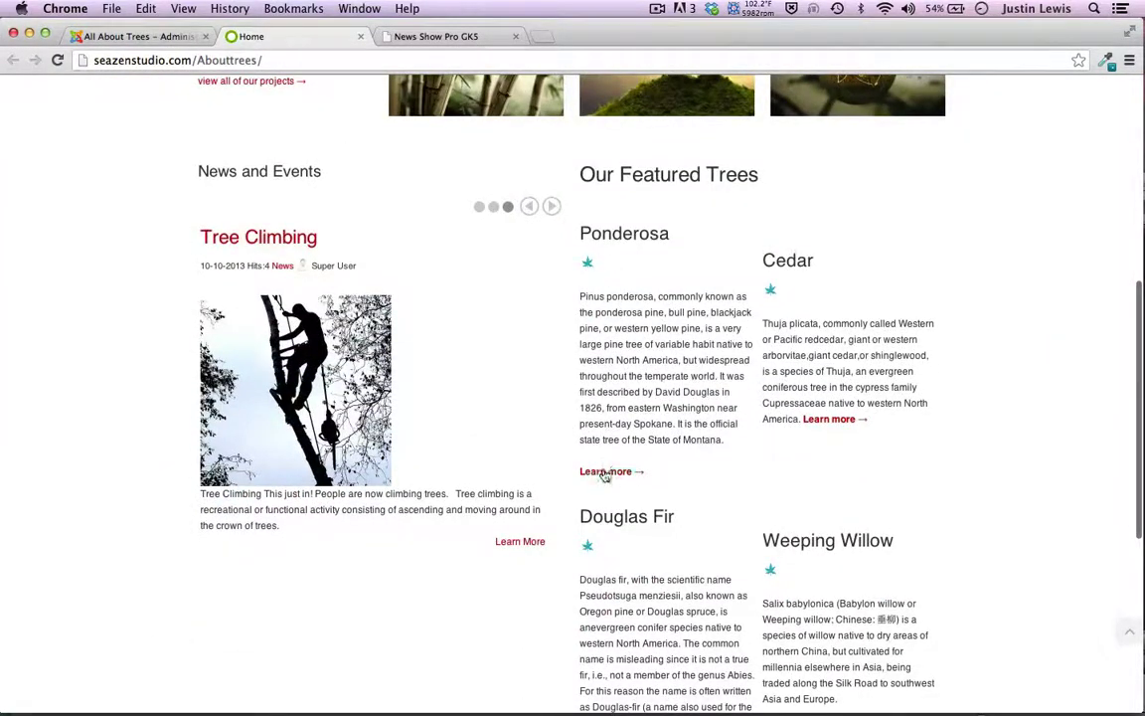
scroll(805, 378, up, 5)
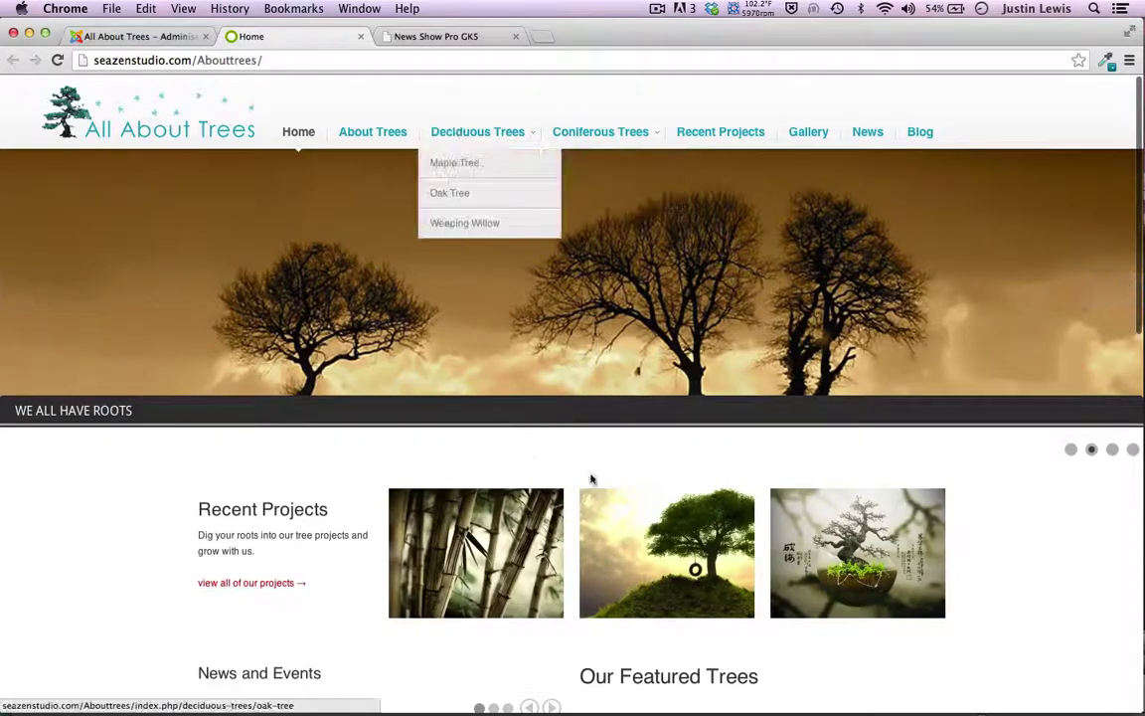
scroll(723, 565, down, 4)
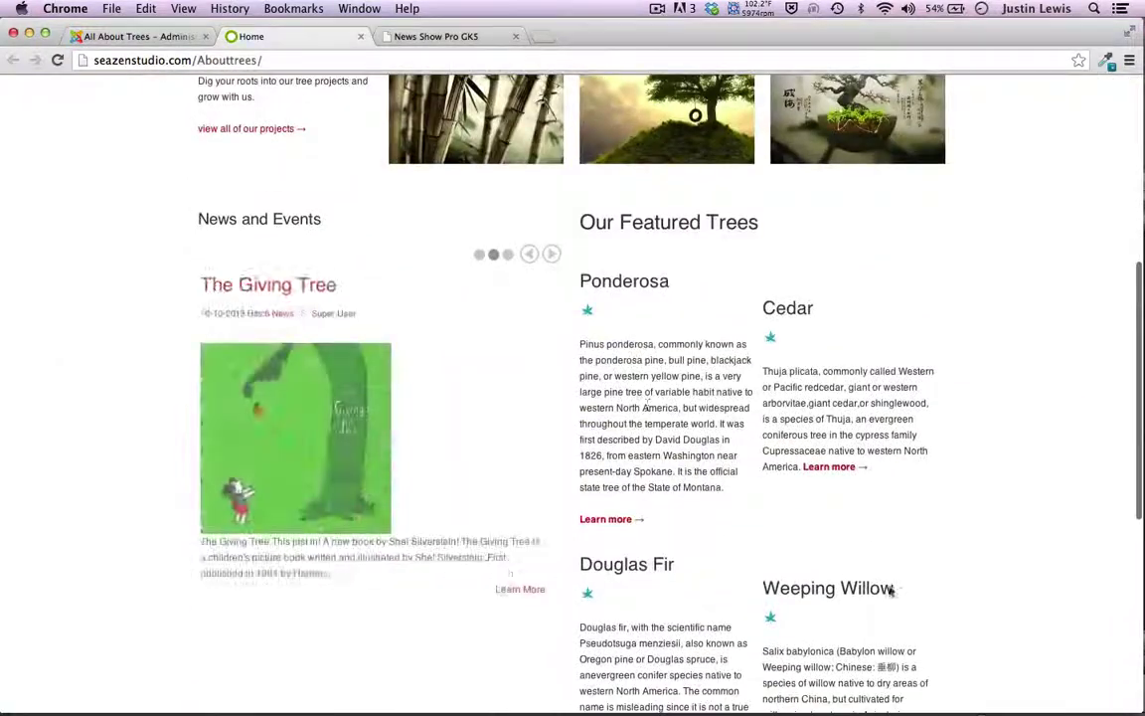
scroll(627, 358, up, 5)
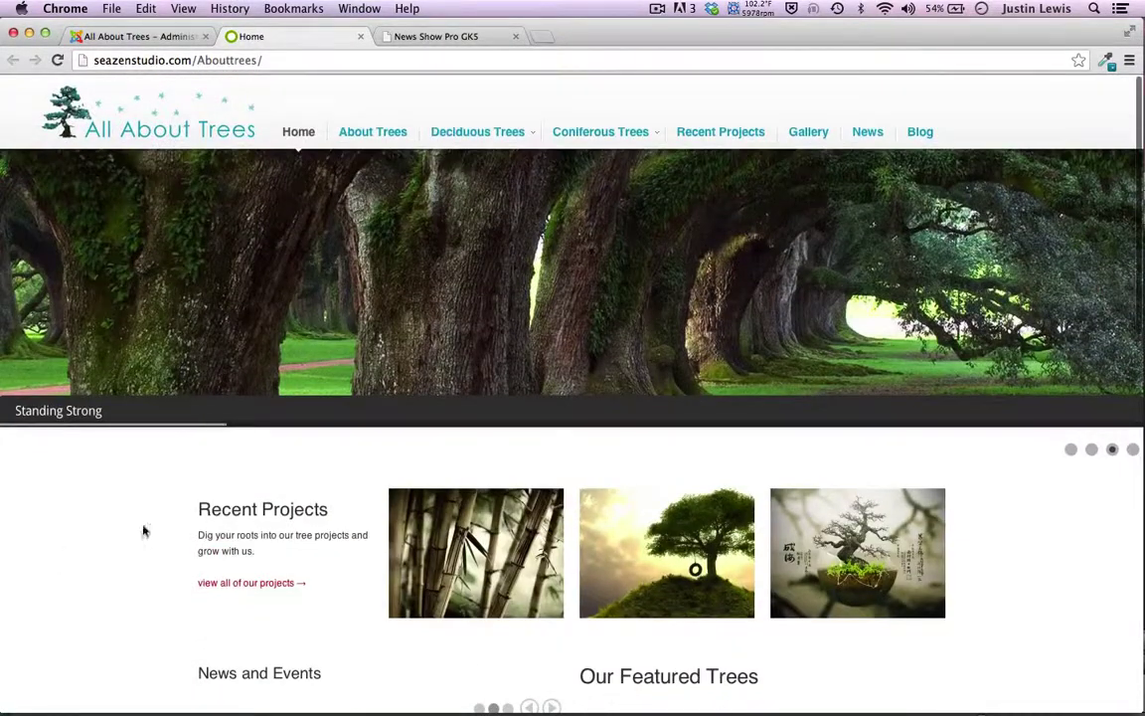
scroll(506, 681, down, 5)
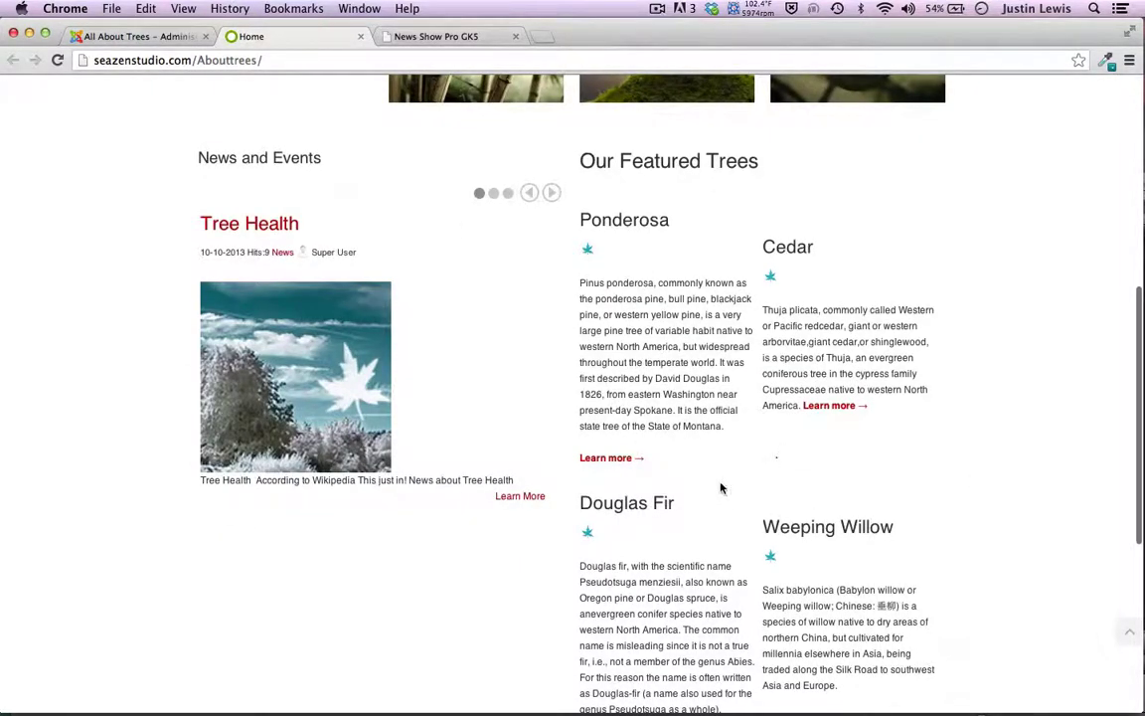
Examine the home page from the header slideshow through Recent Projects, News and Events and Our Featured Trees
scroll(318, 451, up, 5)
scroll(174, 450, up, 3)
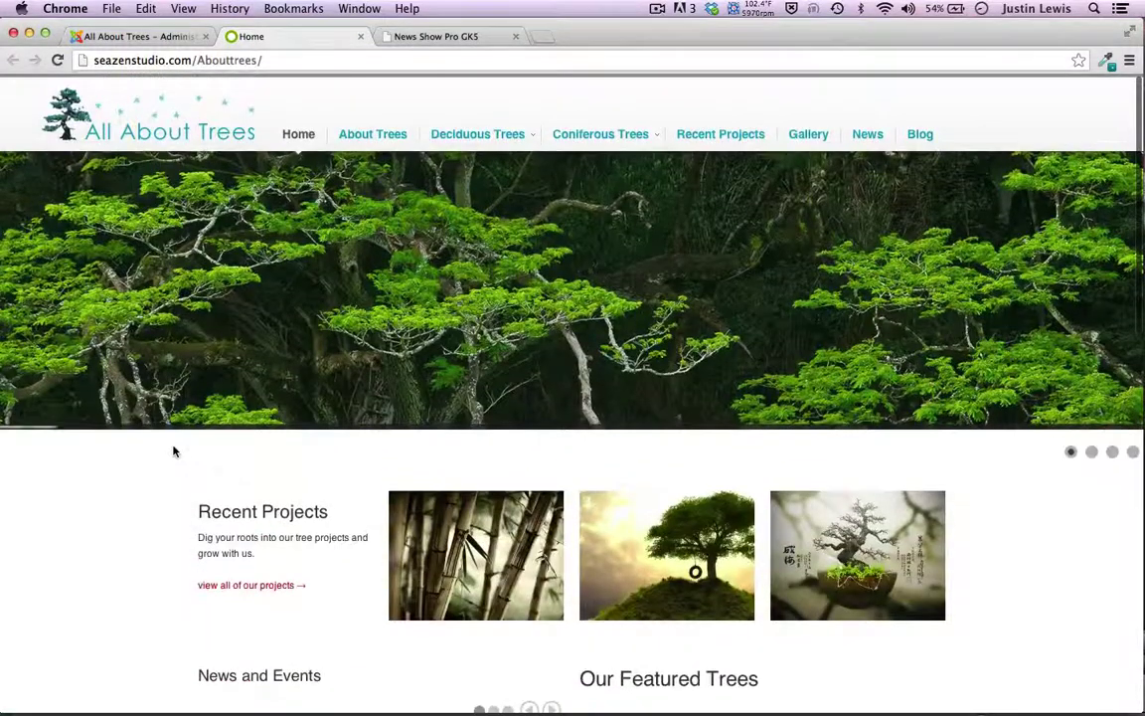
scroll(174, 450, down, 2)
scroll(174, 450, up, 2)
scroll(218, 557, down, 3)
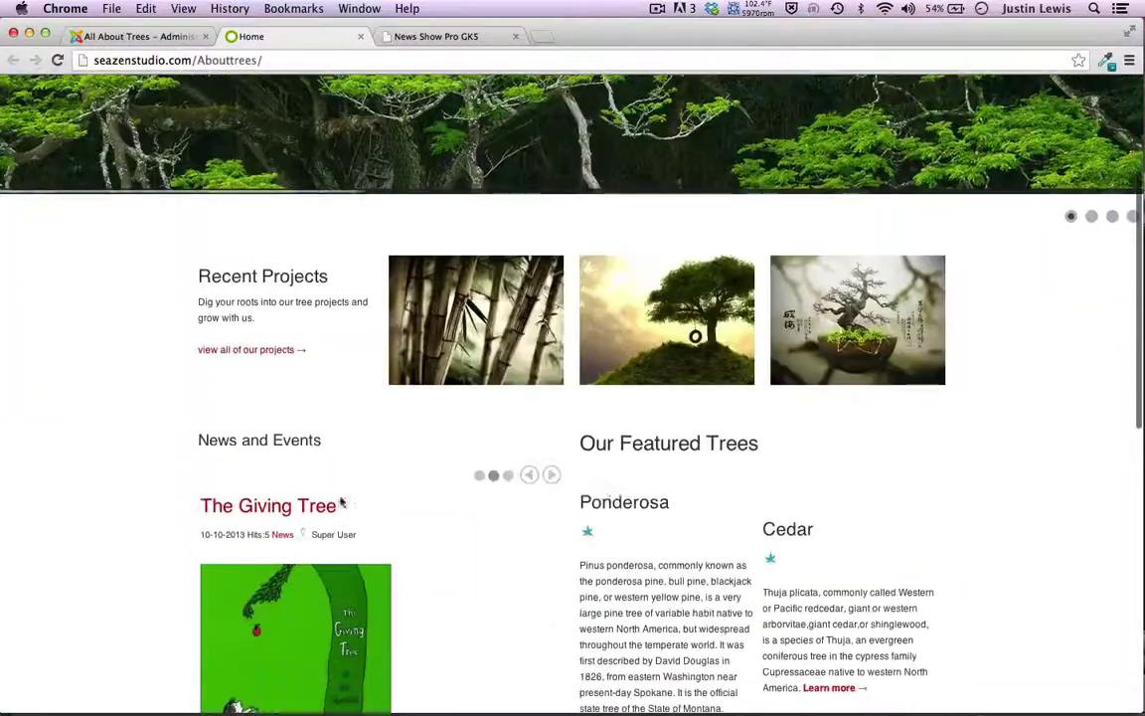
scroll(310, 508, down, 2)
scroll(104, 398, up, 4)
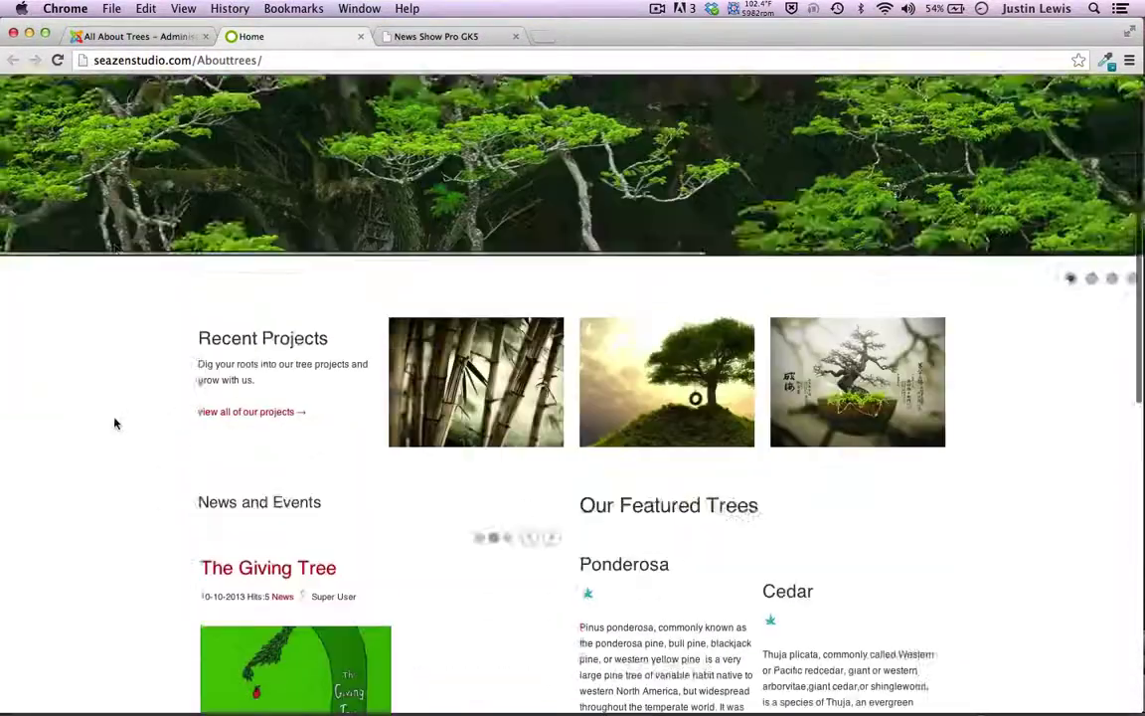
Open the Maple Tree article under Deciduous Trees and look through its content
mouse_move(604, 137)
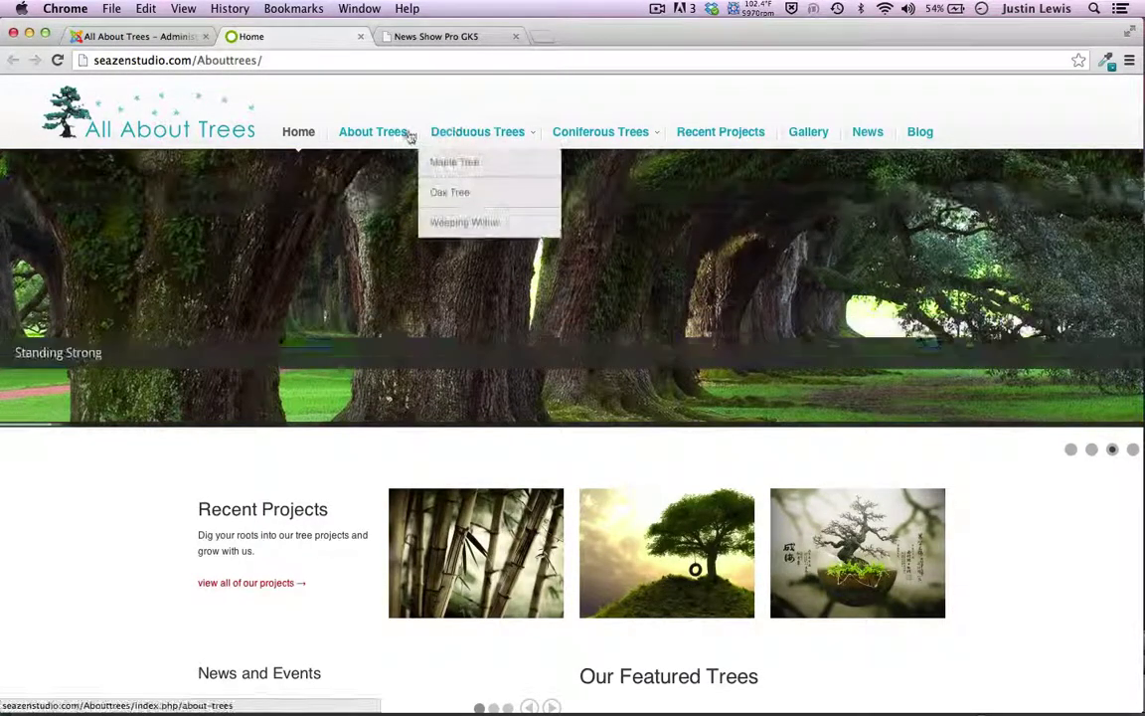
click(463, 166)
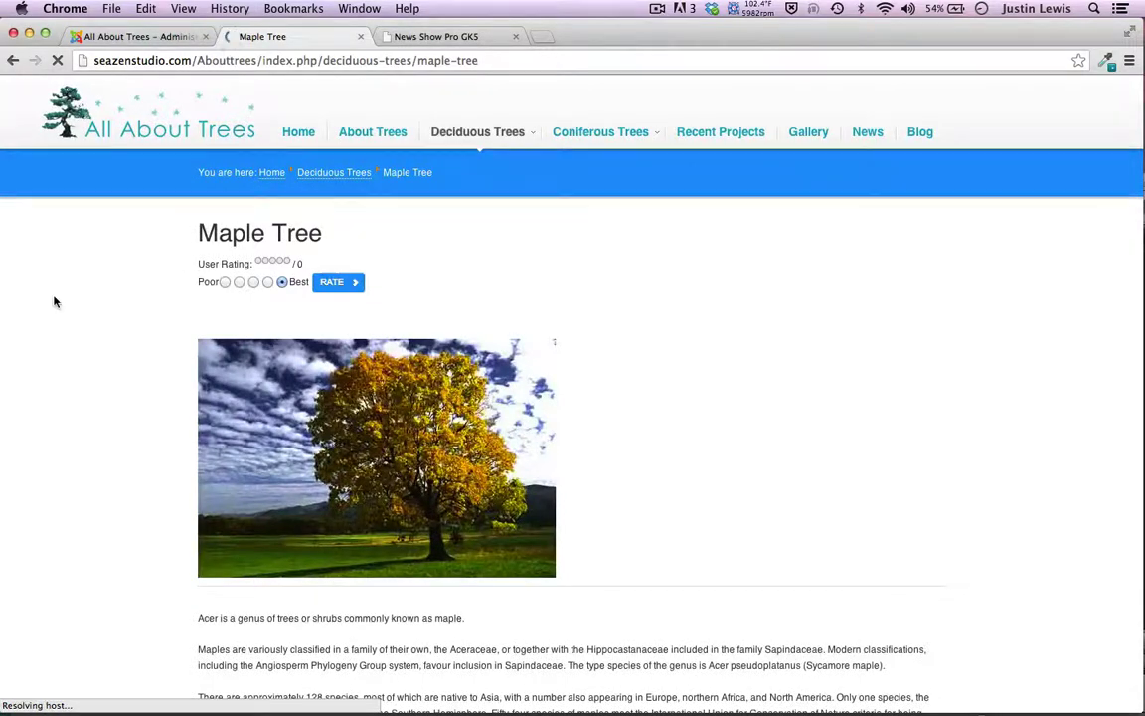
scroll(74, 297, down, 5)
scroll(74, 298, up, 5)
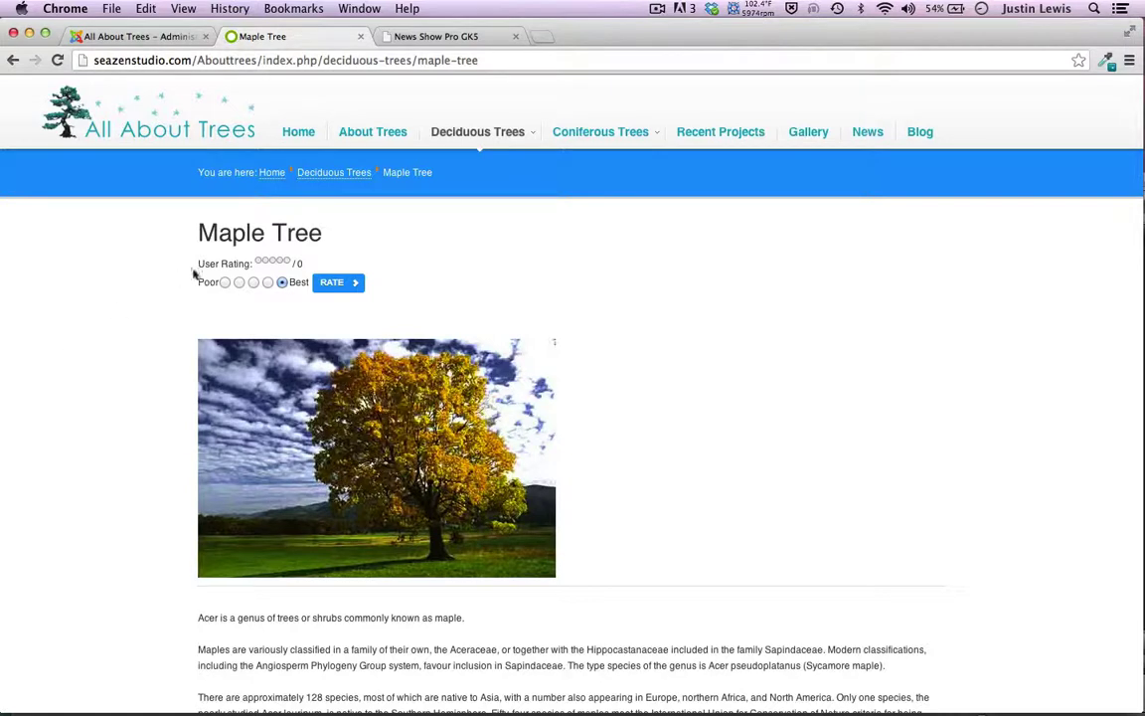
Submit a rating of four out of five for the Maple Tree article and review the page
click(267, 282)
click(335, 283)
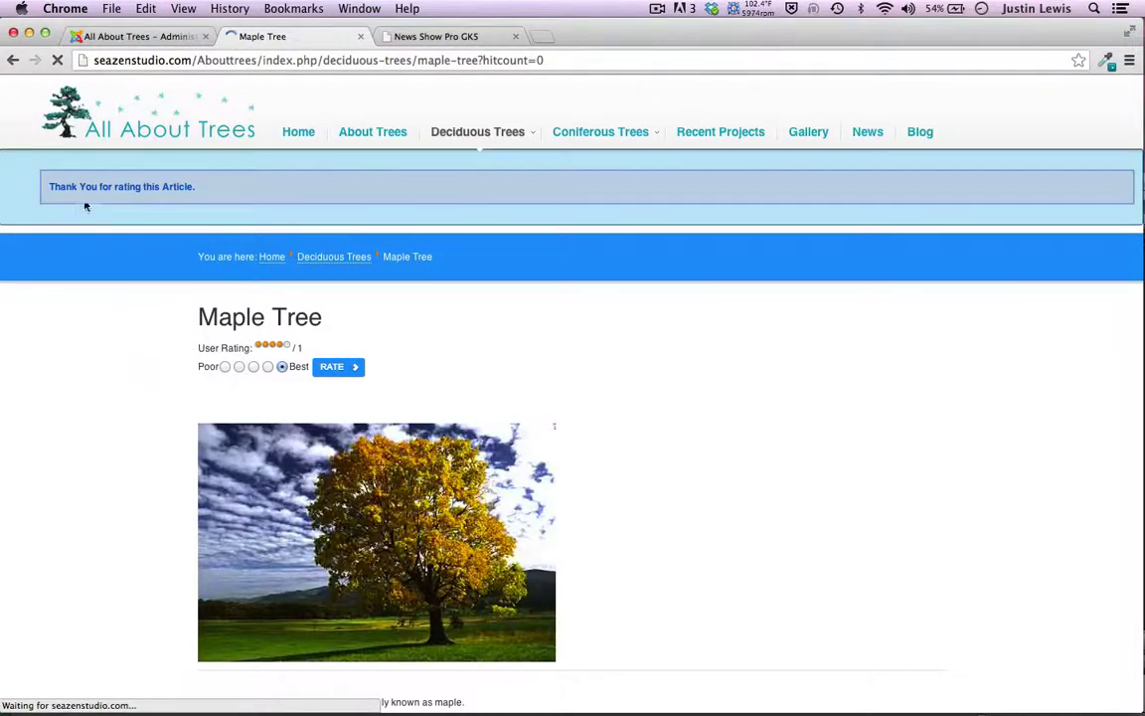
scroll(90, 430, down, 2)
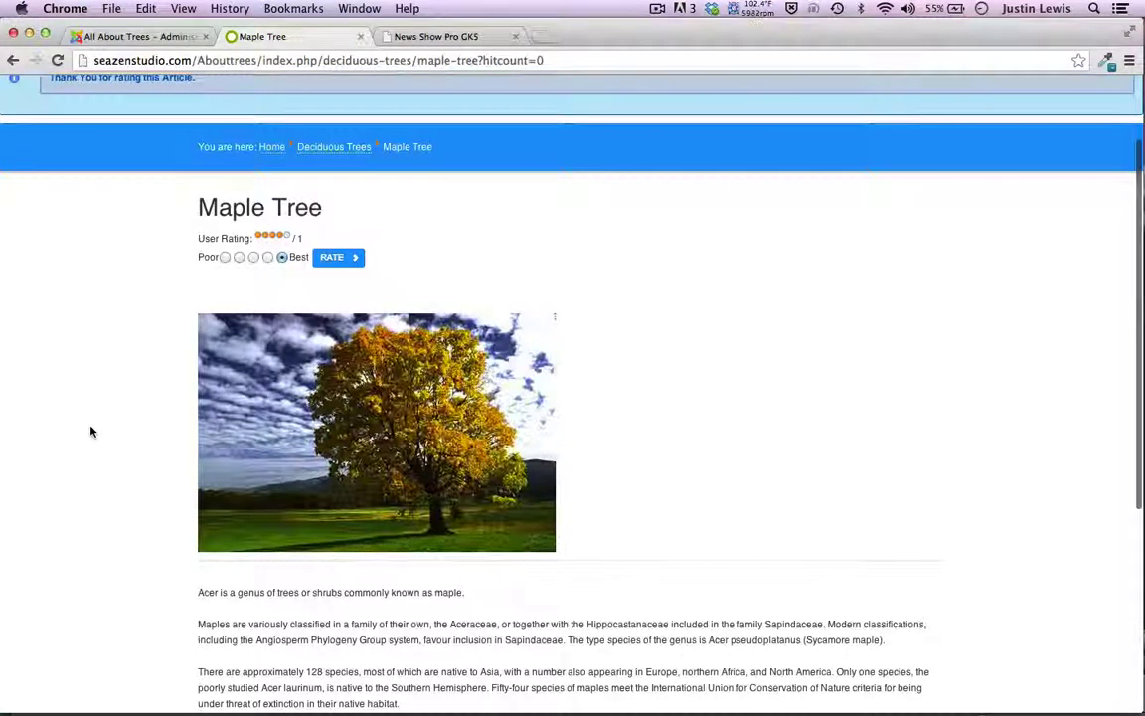
scroll(90, 431, up, 2)
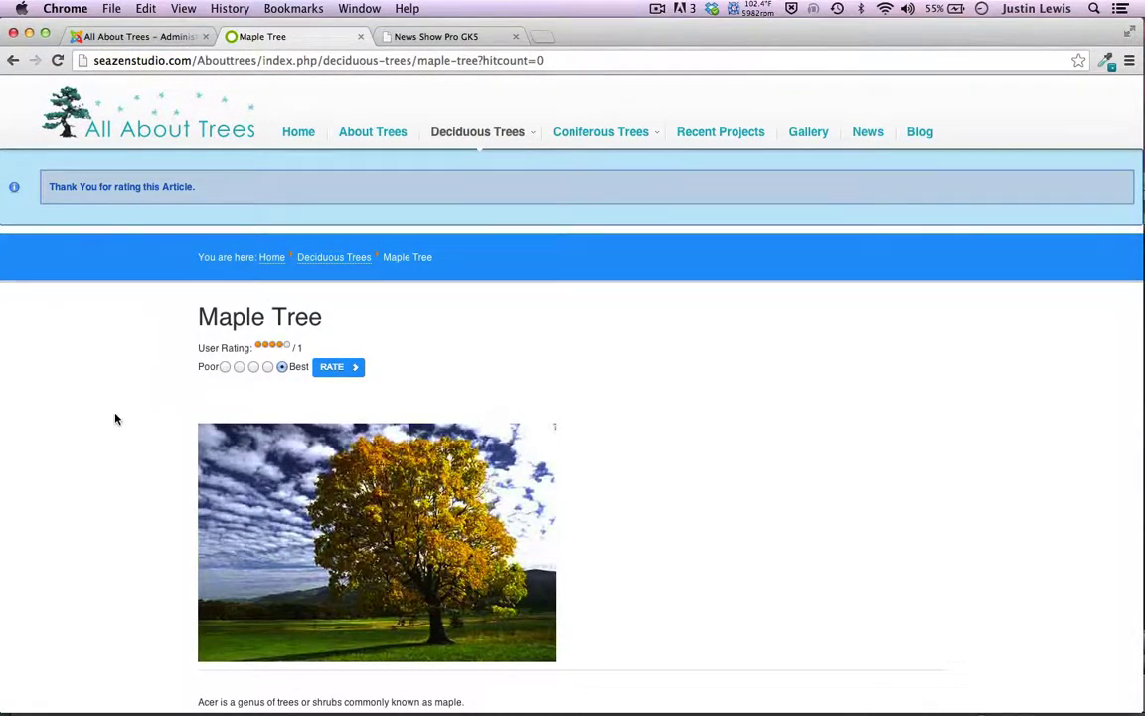
scroll(672, 376, down, 5)
scroll(672, 376, up, 5)
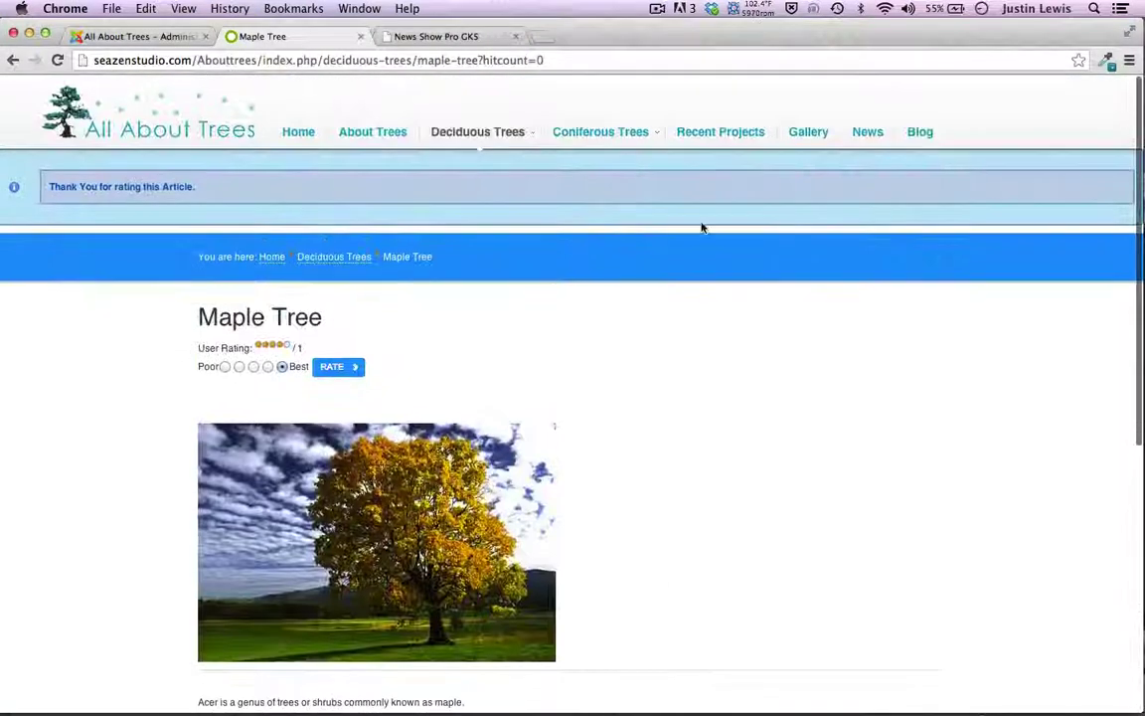
Return to the home page and browse the News and Events articles one back and one forward
click(297, 131)
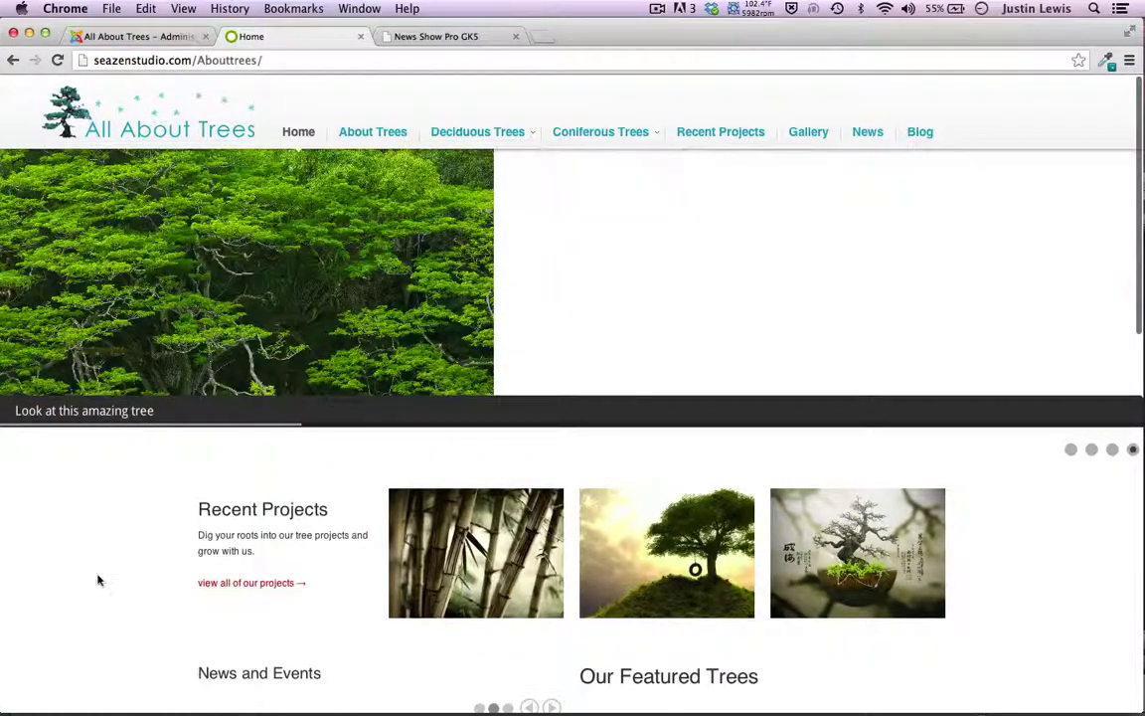
scroll(97, 580, down, 5)
scroll(97, 580, up, 5)
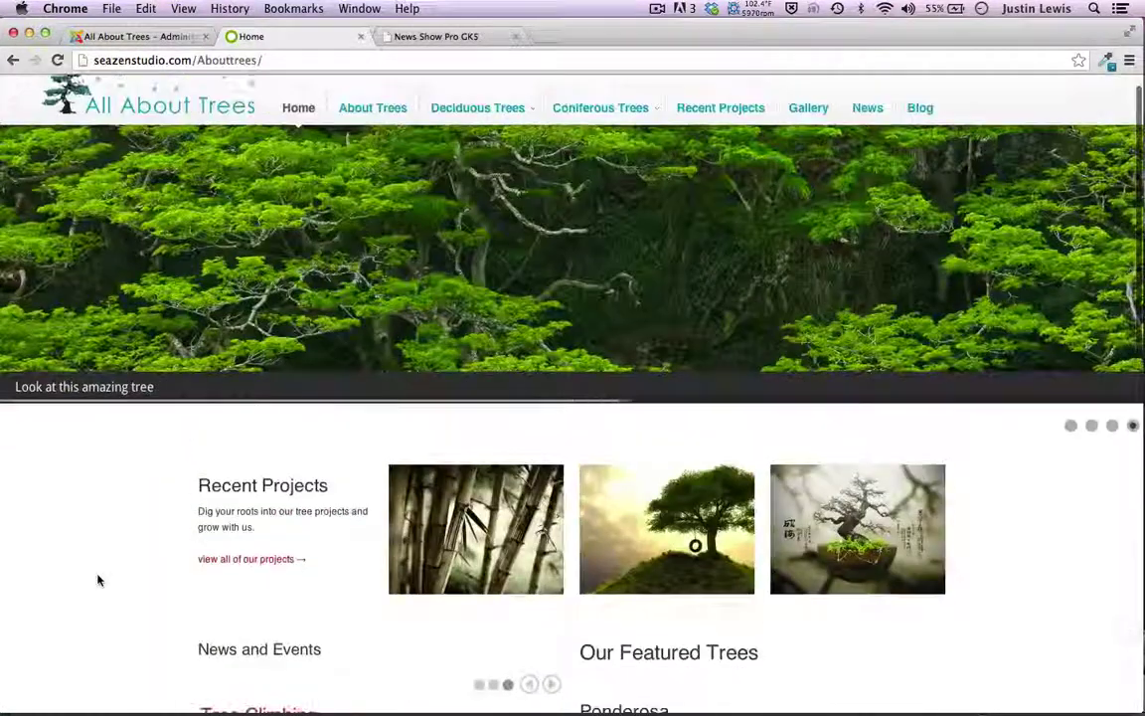
scroll(97, 580, down, 5)
click(530, 87)
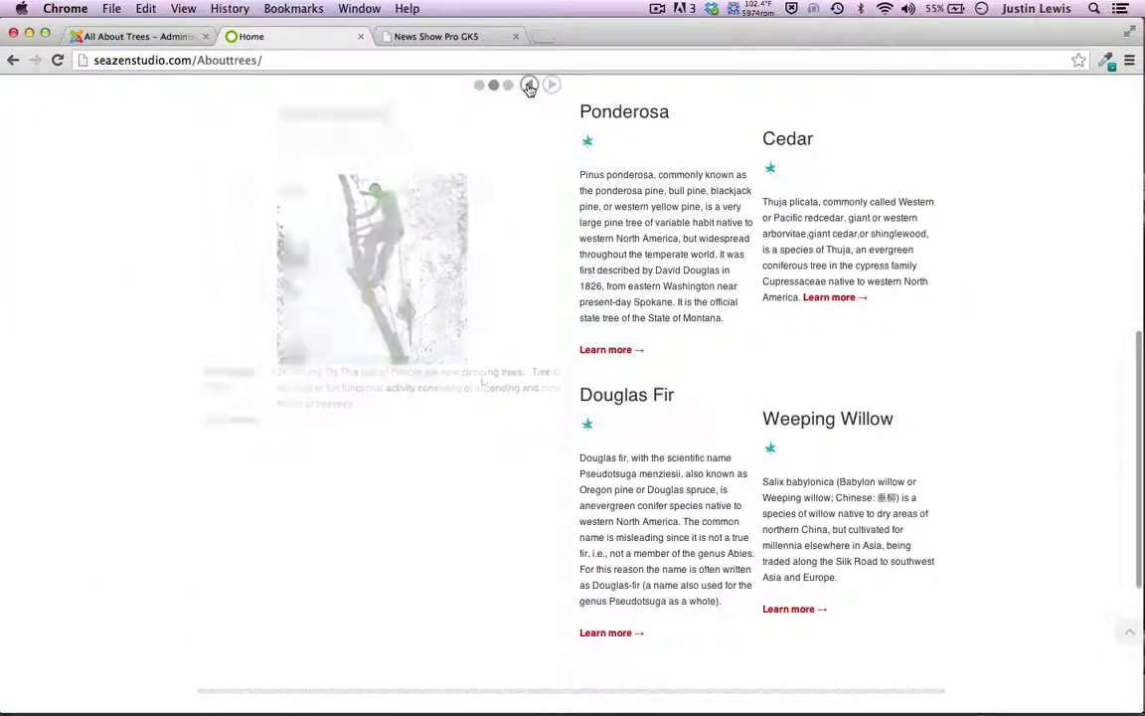
click(552, 86)
scroll(86, 319, up, 5)
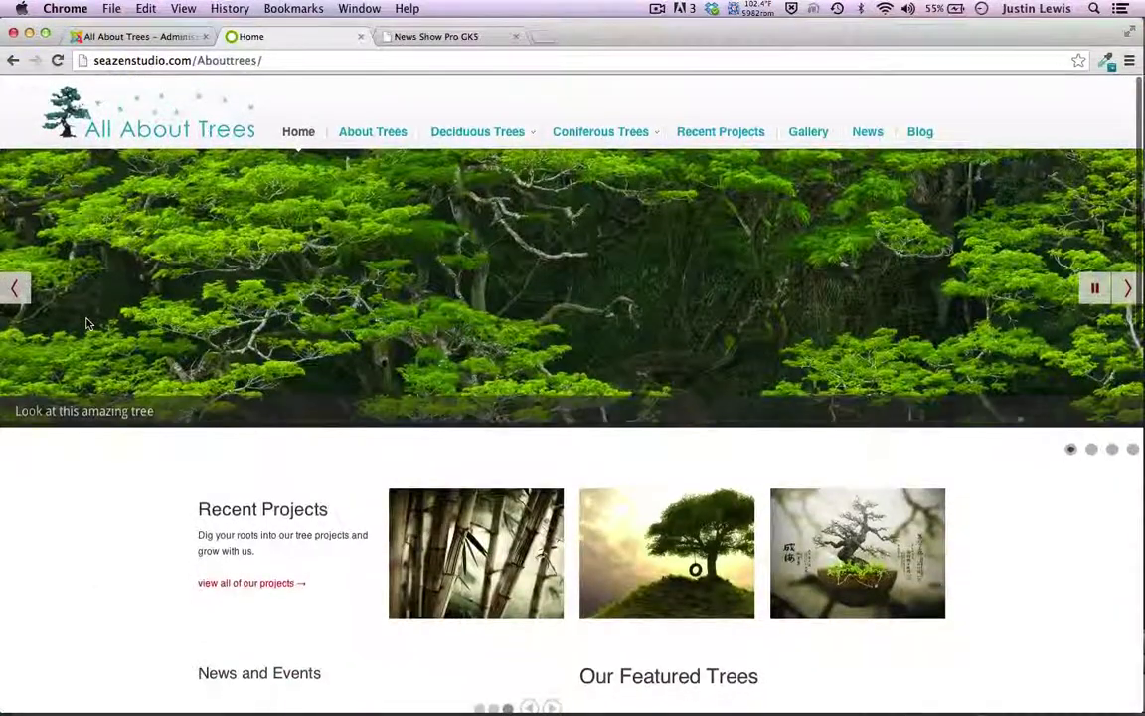